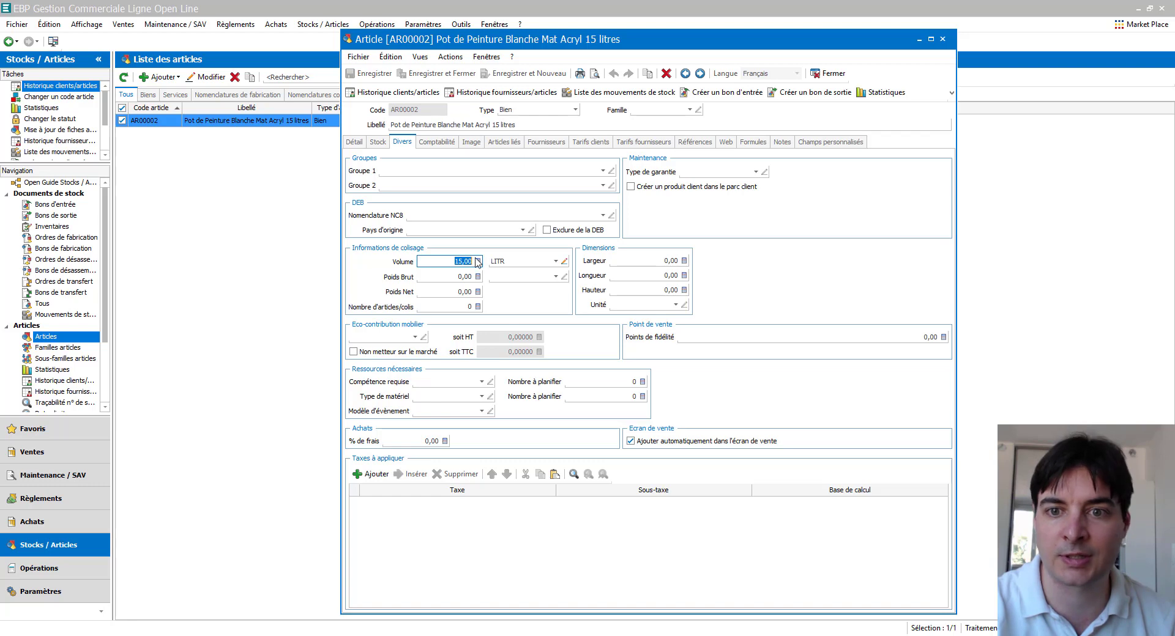
Expand the sale, purchase and stock formula groups of article AR00002 and examine which quantities and prices can have a calculation formula
{"action": "left_click", "coordinate": [752, 143]}
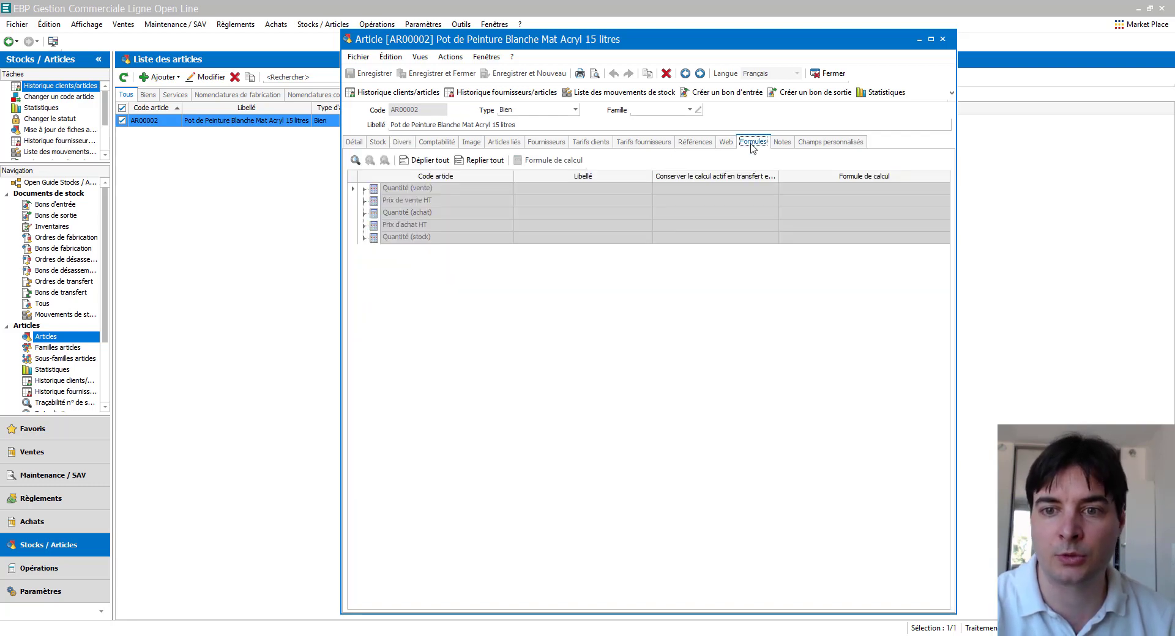
{"action": "left_click", "coordinate": [366, 190]}
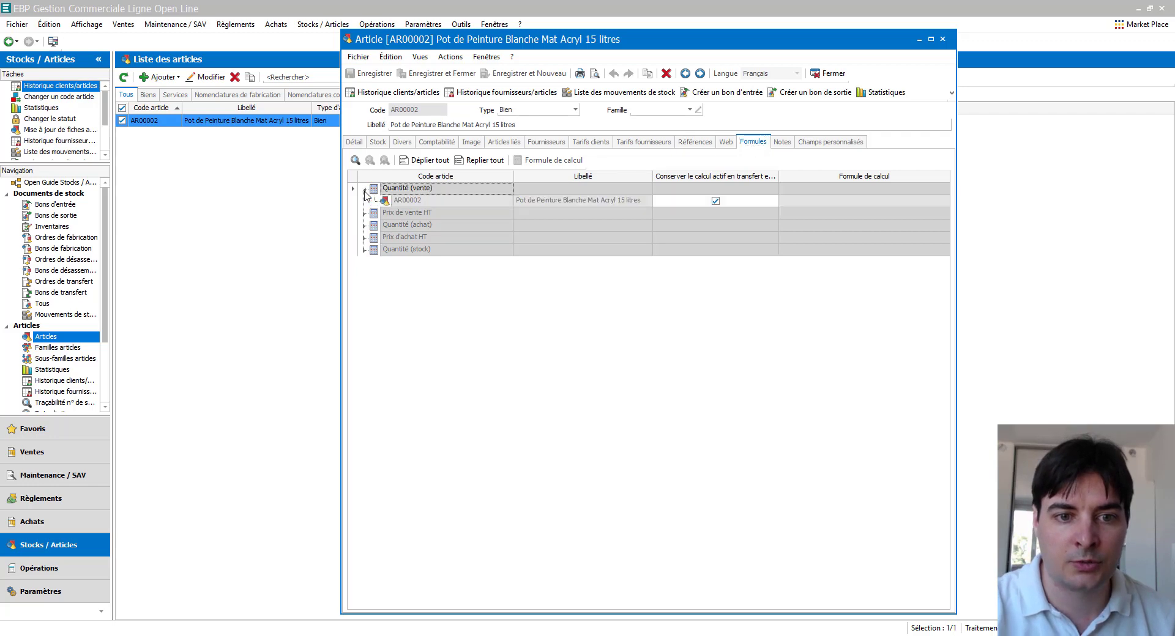
{"action": "left_click", "coordinate": [365, 215]}
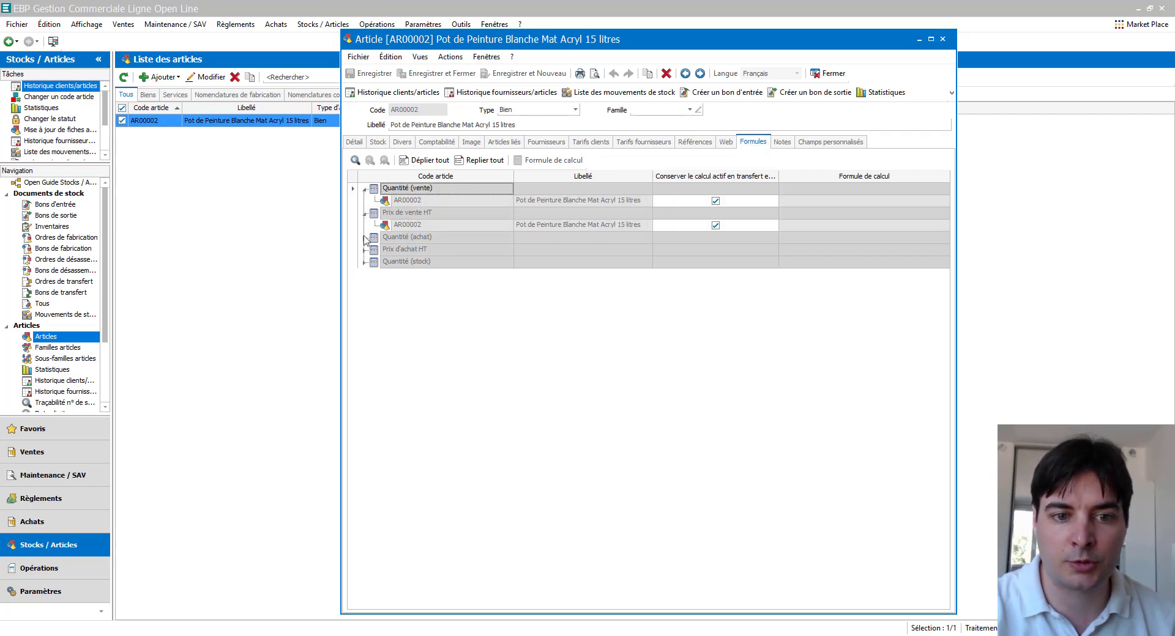
{"action": "left_click", "coordinate": [366, 240]}
{"action": "left_click", "coordinate": [366, 264]}
{"action": "left_click", "coordinate": [365, 288]}
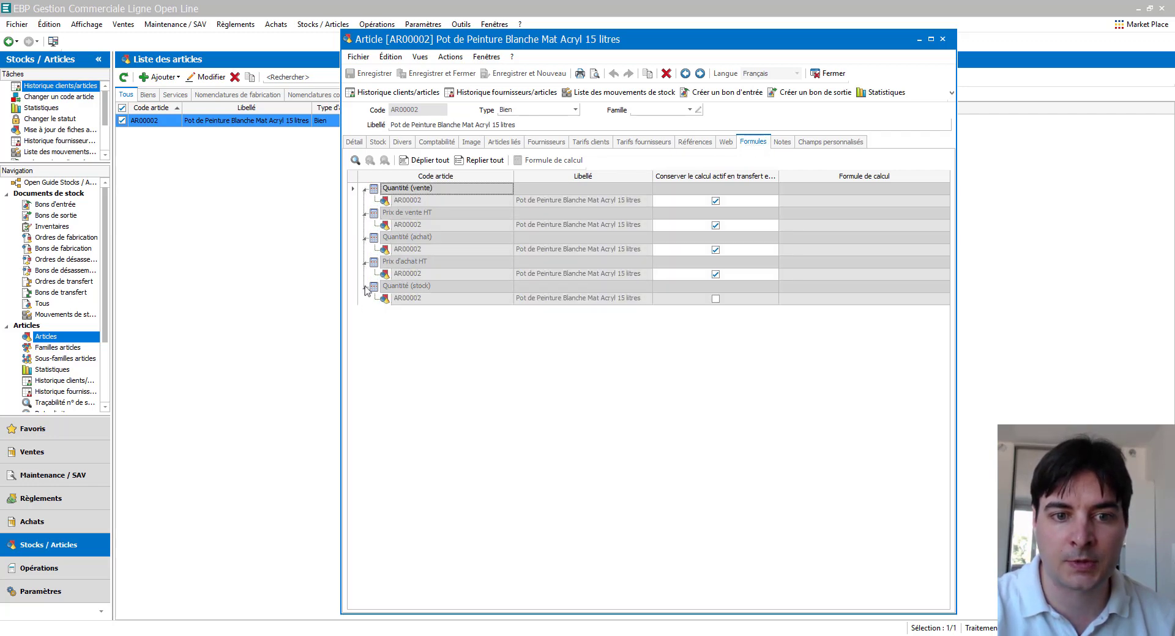
{"action": "left_click", "coordinate": [411, 216]}
{"action": "left_click", "coordinate": [415, 240]}
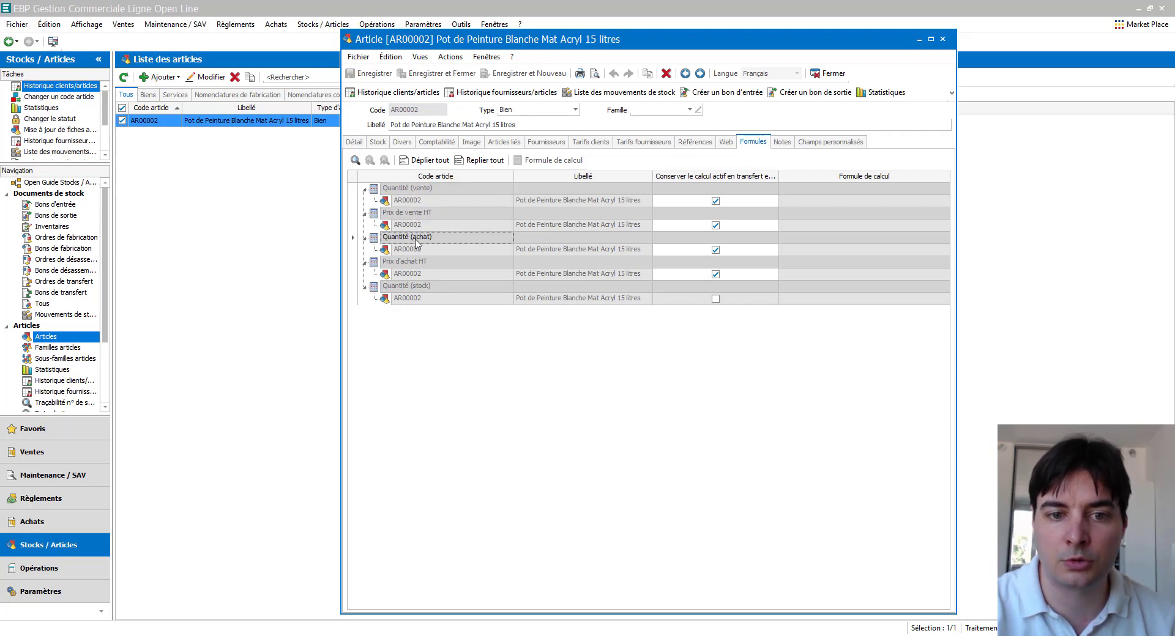
{"action": "left_click", "coordinate": [410, 265]}
{"action": "left_click", "coordinate": [421, 288]}
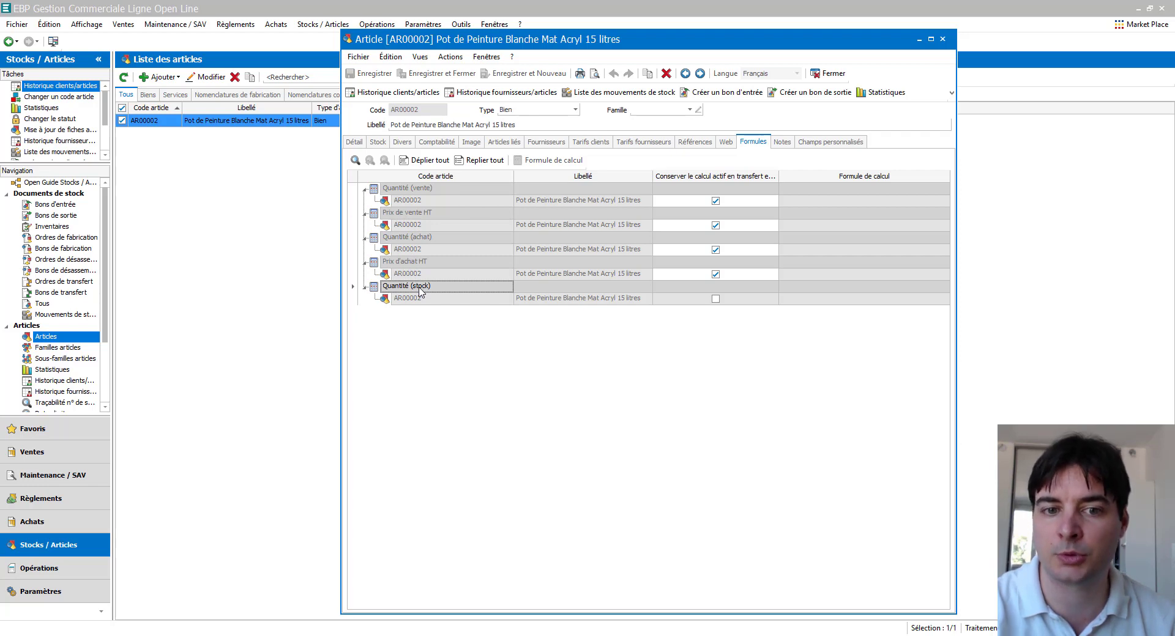
Open the calculation formula of article AR00002 under Quantité (vente)
{"action": "left_click", "coordinate": [583, 201]}
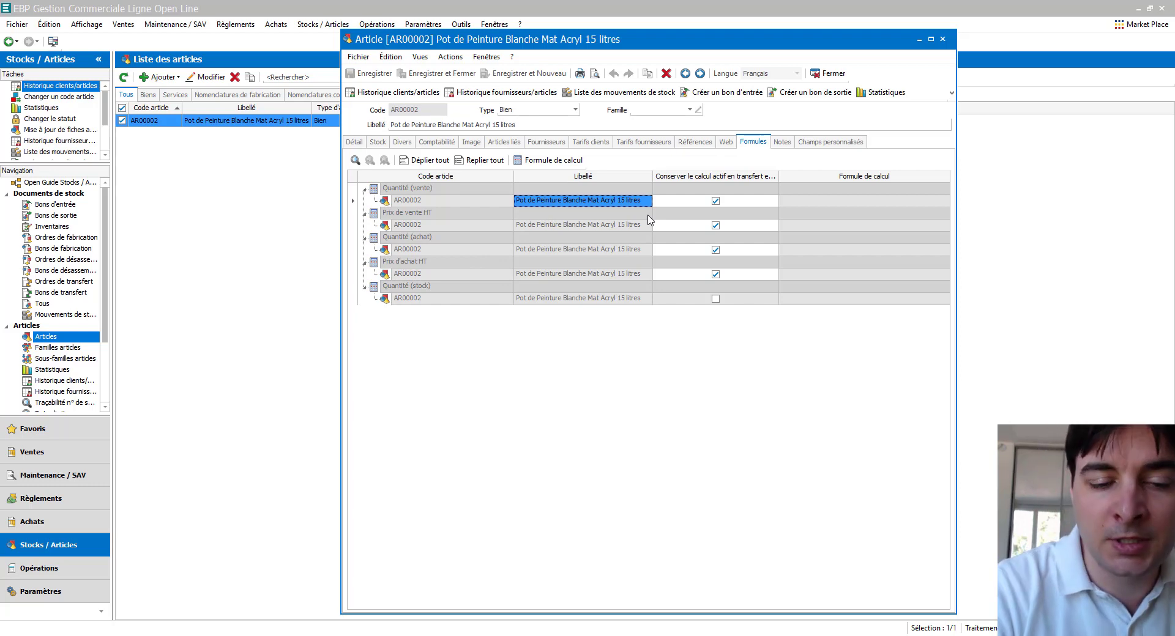
{"action": "left_click", "coordinate": [456, 202]}
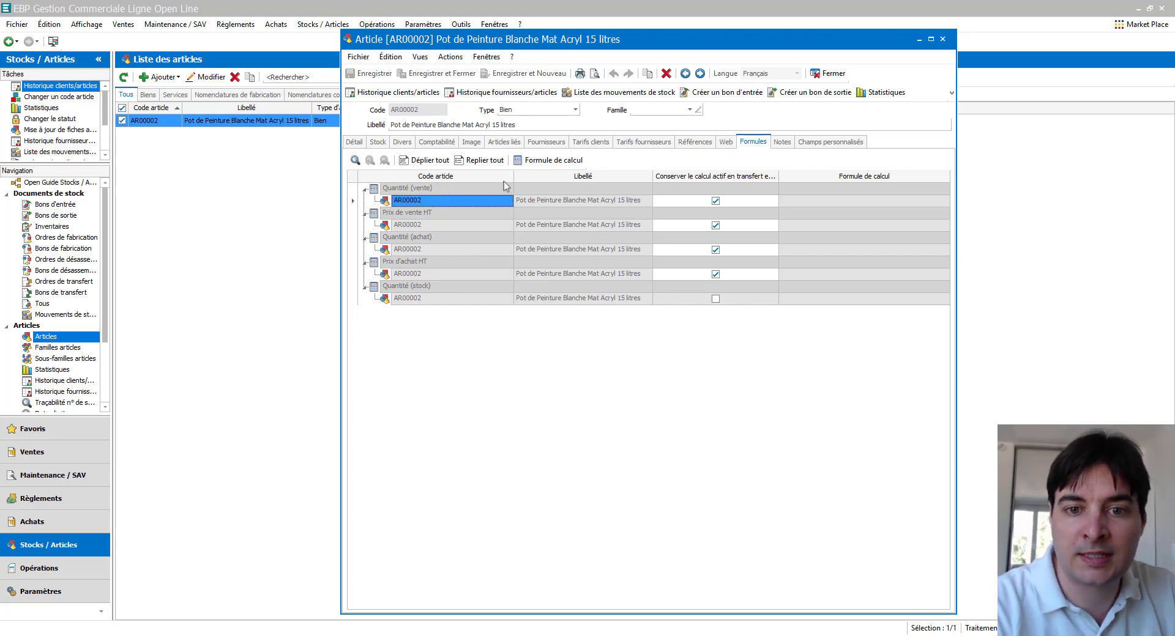
{"action": "left_click", "coordinate": [554, 161]}
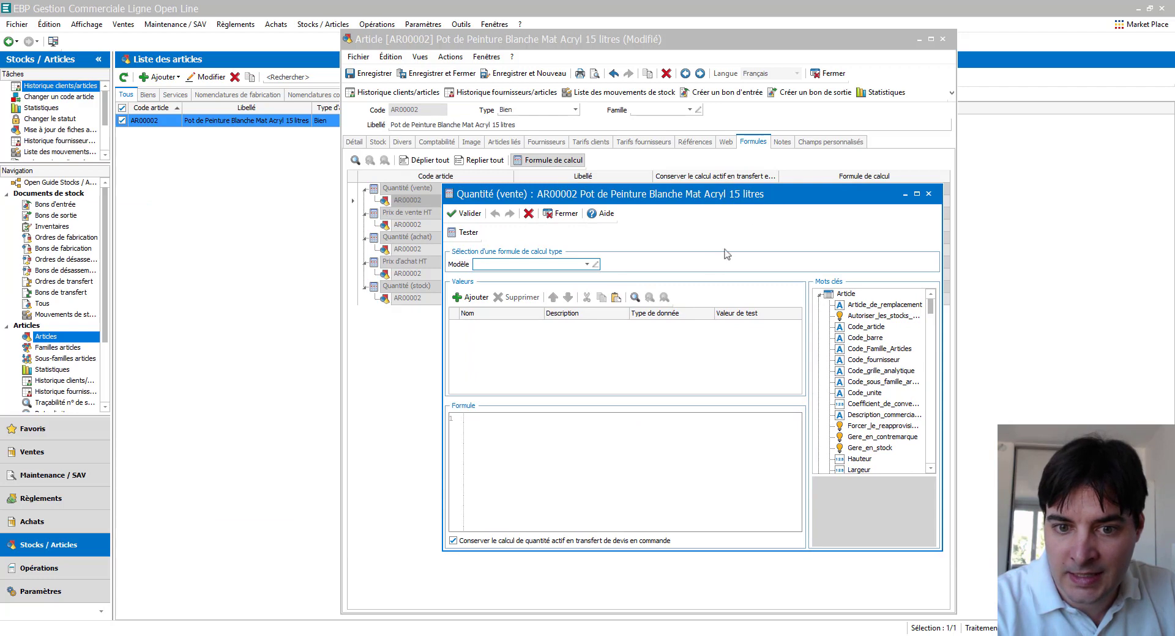
Enter sample text in the Quantité (vente) formula and erase it again
{"action": "left_click", "coordinate": [549, 443]}
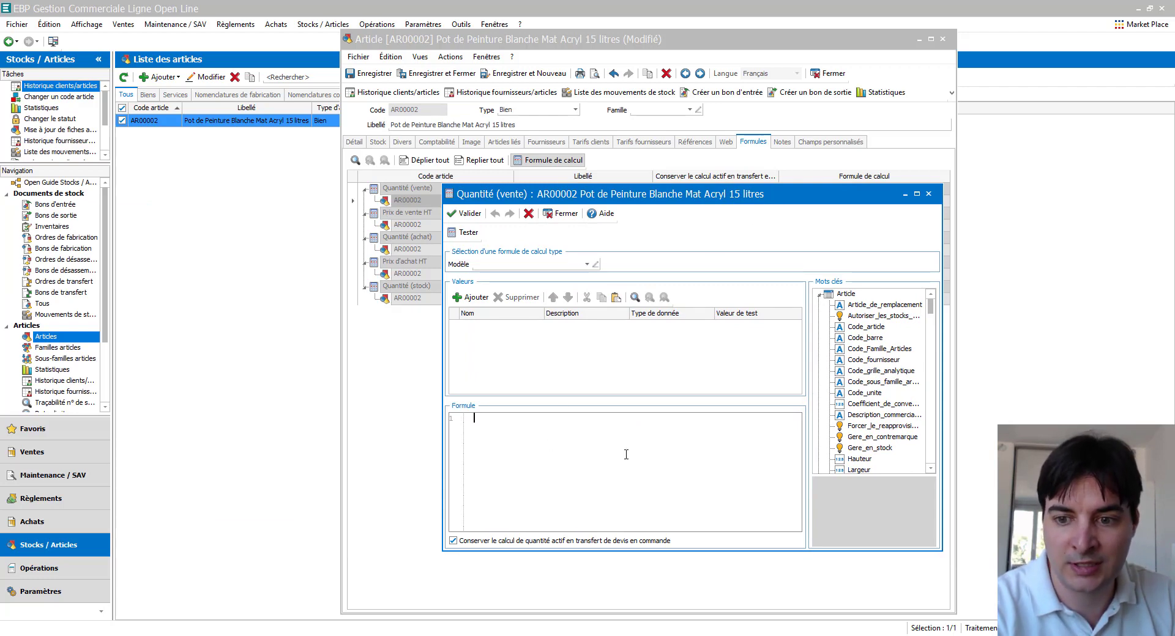
{"action": "type", "text": "qsfsqdfsq"}
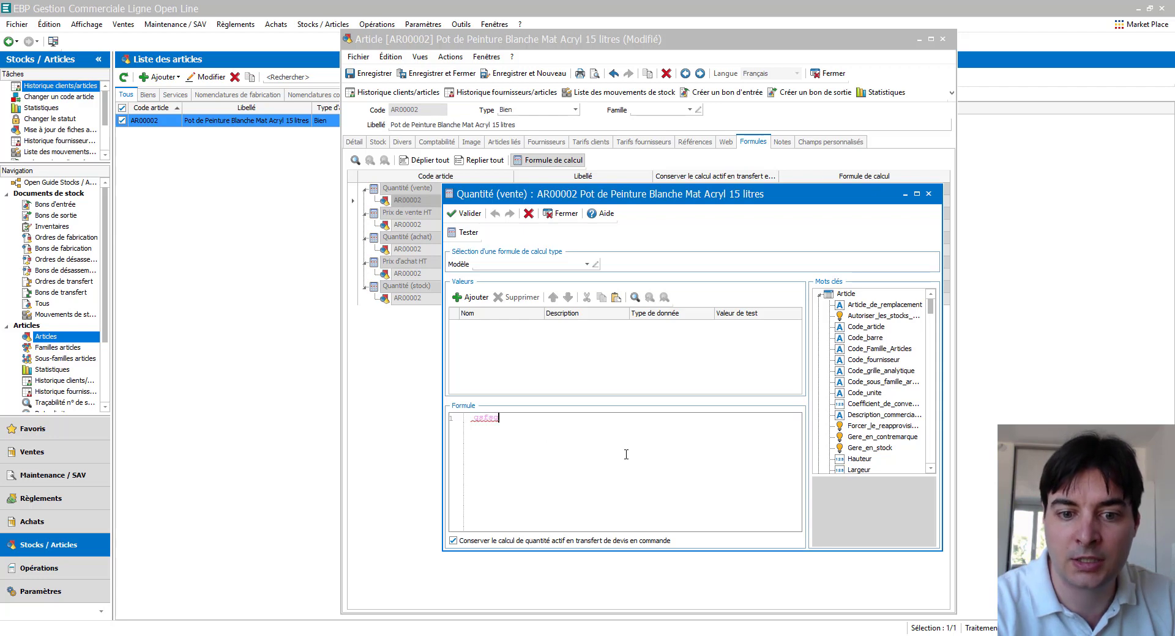
{"action": "key", "text": "BackSpace"}
{"action": "key", "text": "BackSpace"}
{"action": "key", "text": "BackSpace"}
{"action": "key", "text": "BackSpace"}
{"action": "key", "text": "BackSpace"}
{"action": "key", "text": "BackSpace"}
{"action": "key", "text": "BackSpace"}
{"action": "key", "text": "BackSpace"}
{"action": "key", "text": "BackSpace"}
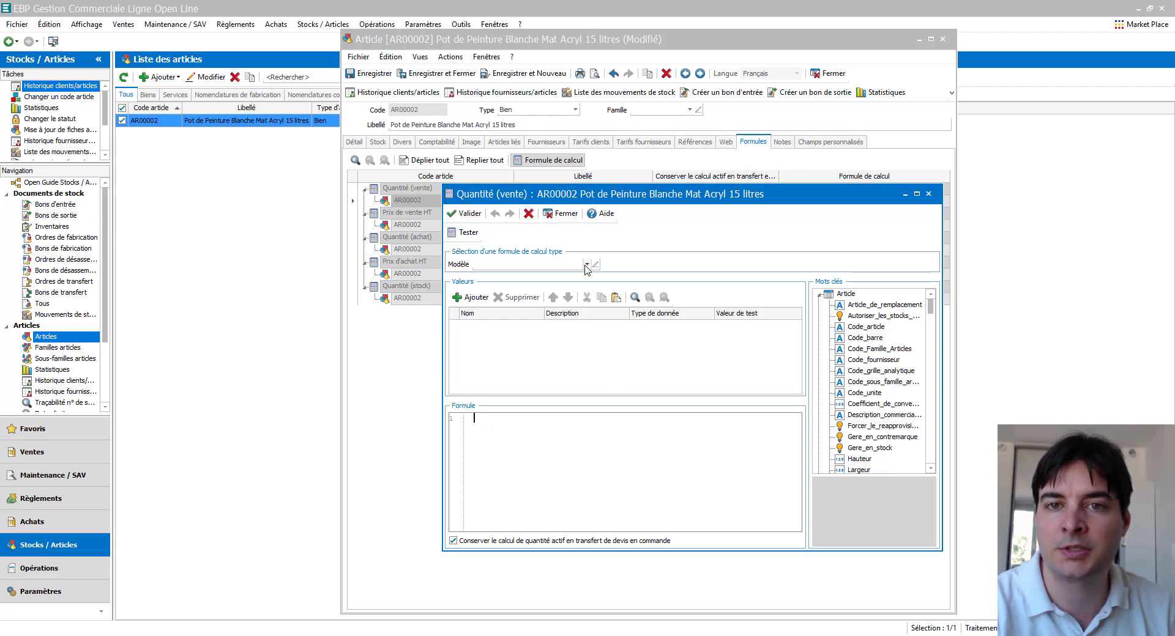
Check the available formula models, discard the changes to the formula and close the article record
{"action": "left_click", "coordinate": [586, 265]}
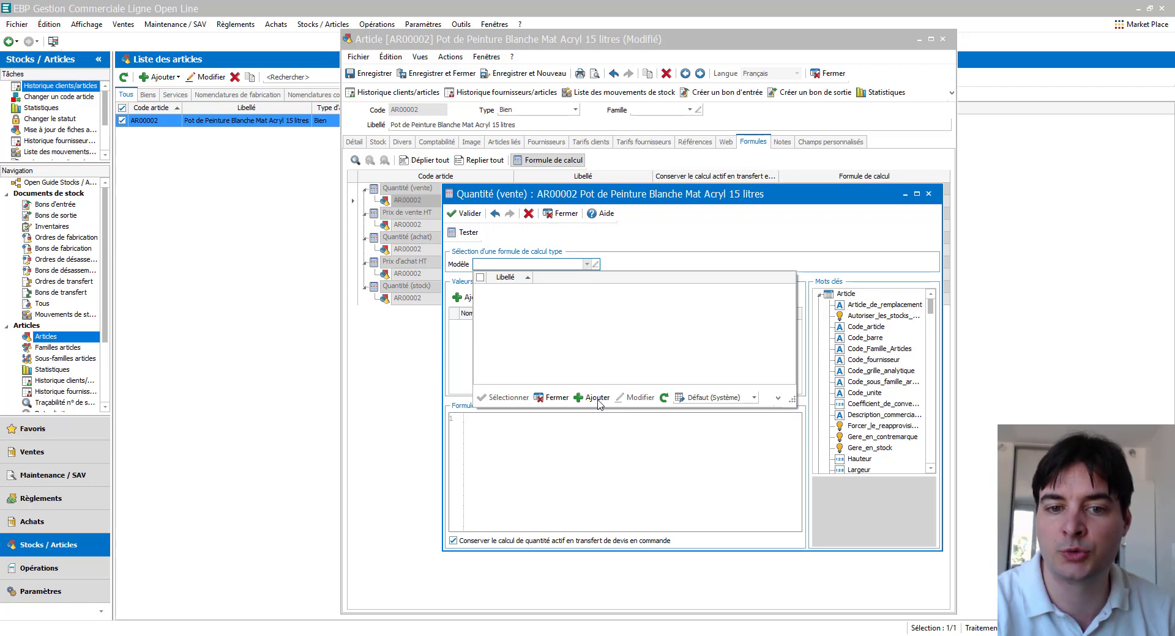
{"action": "left_click", "coordinate": [564, 215]}
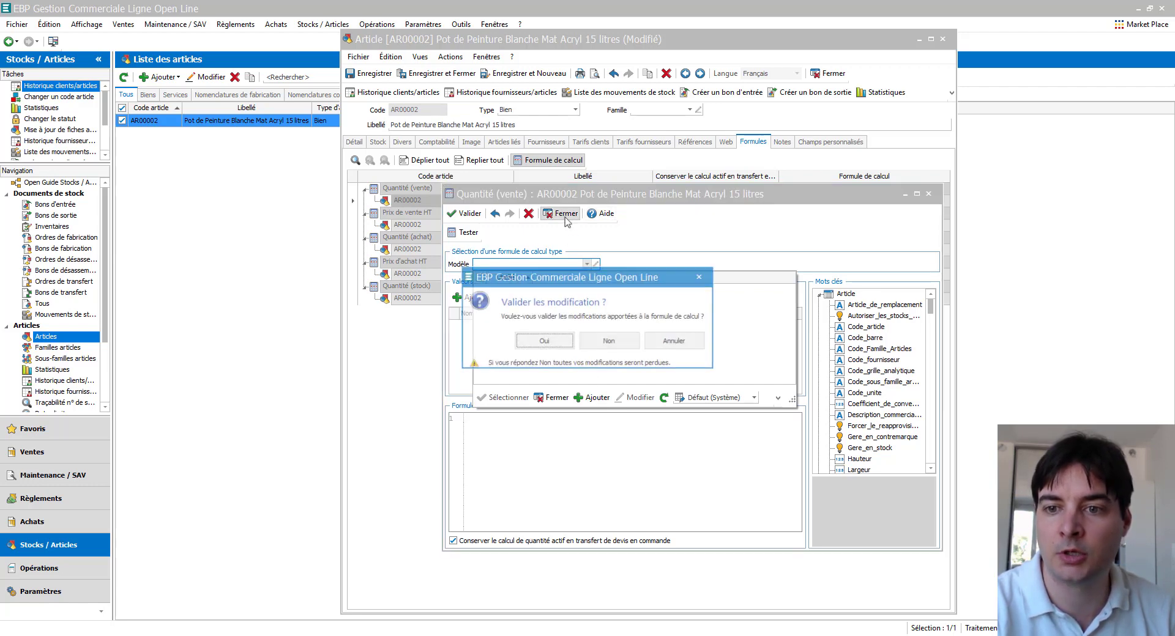
{"action": "left_click", "coordinate": [611, 343]}
{"action": "left_click", "coordinate": [942, 39]}
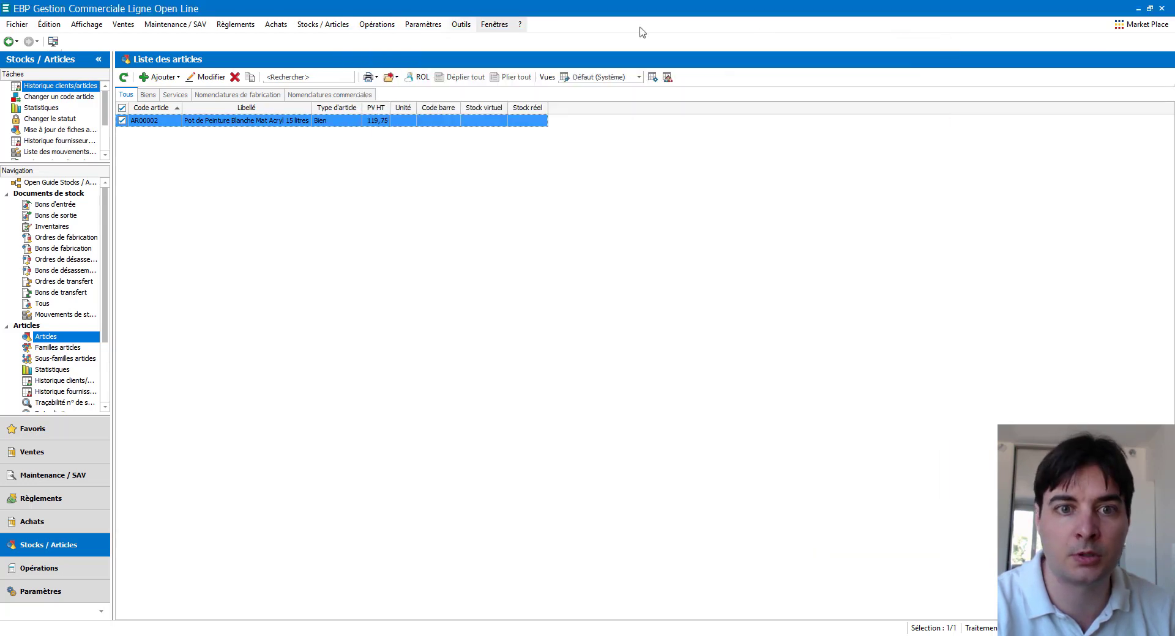
Open the list of standard calculation formulas (Formules de calcul types) and view its formula types
{"action": "left_click", "coordinate": [460, 24]}
{"action": "mouse_move", "coordinate": [432, 28]}
{"action": "mouse_move", "coordinate": [470, 120]}
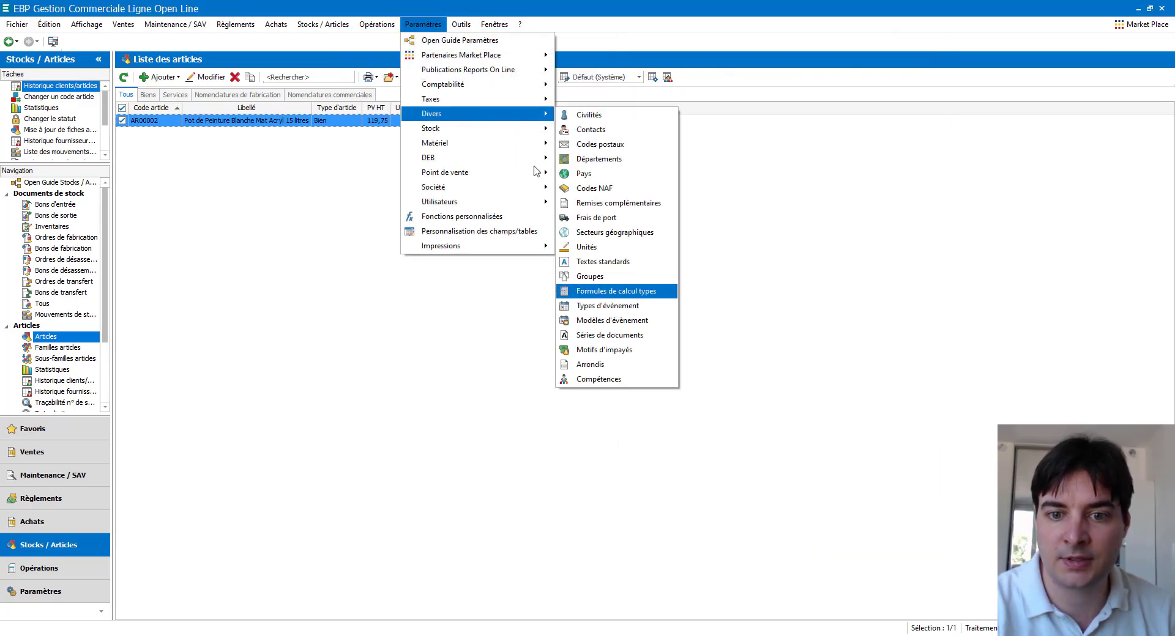
{"action": "left_click", "coordinate": [656, 294]}
{"action": "left_click", "coordinate": [167, 97]}
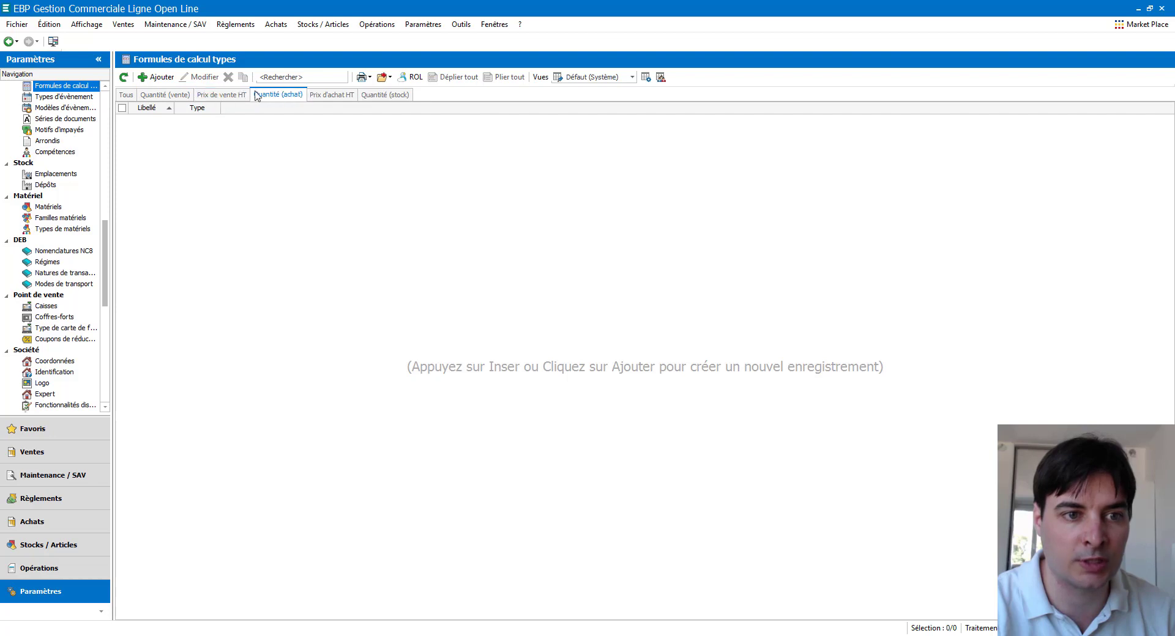
Create a new standard calculation formula of type Quantité (vente) labelled "Nb Pots / Surface"
{"action": "left_click", "coordinate": [158, 77]}
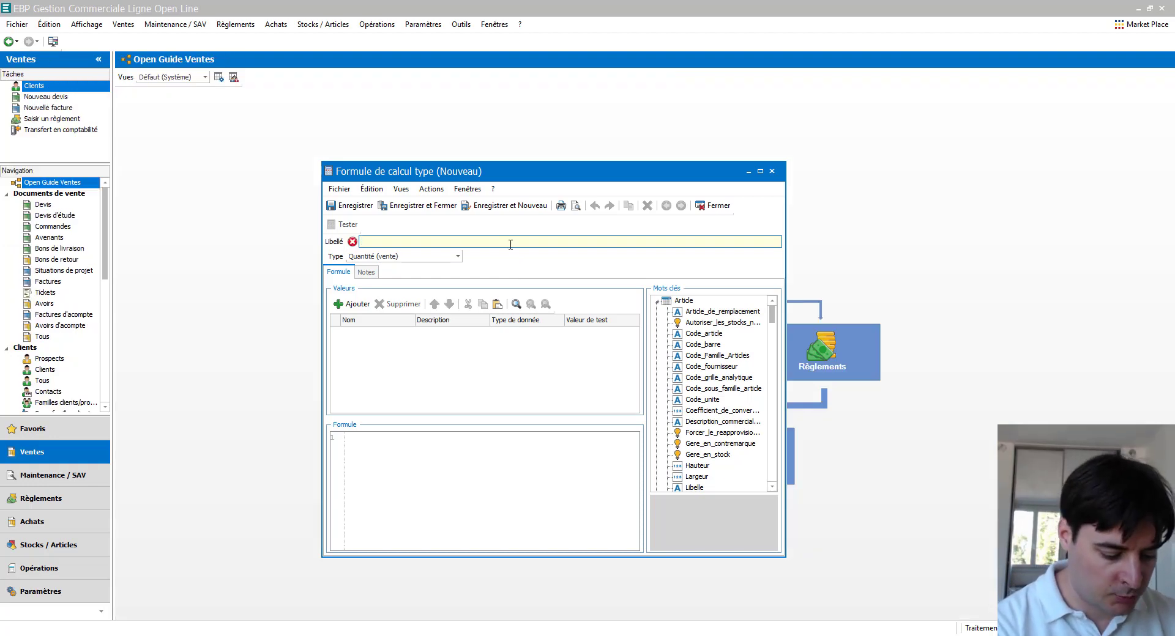
{"action": "type", "text": "Nb"}
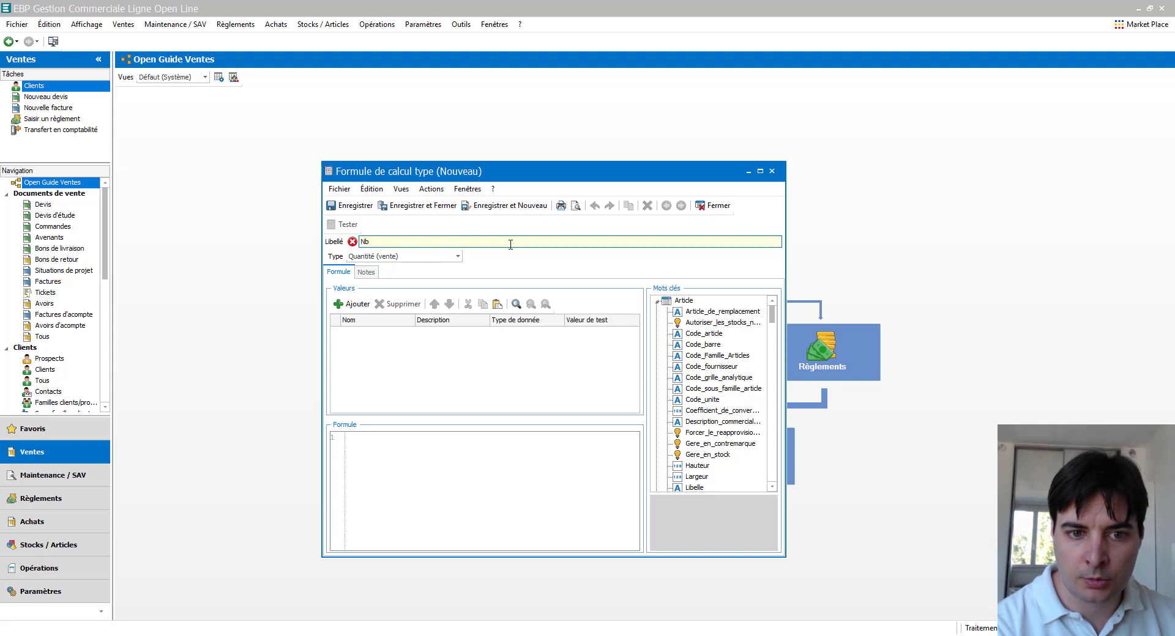
{"action": "type", "text": " Pots /"}
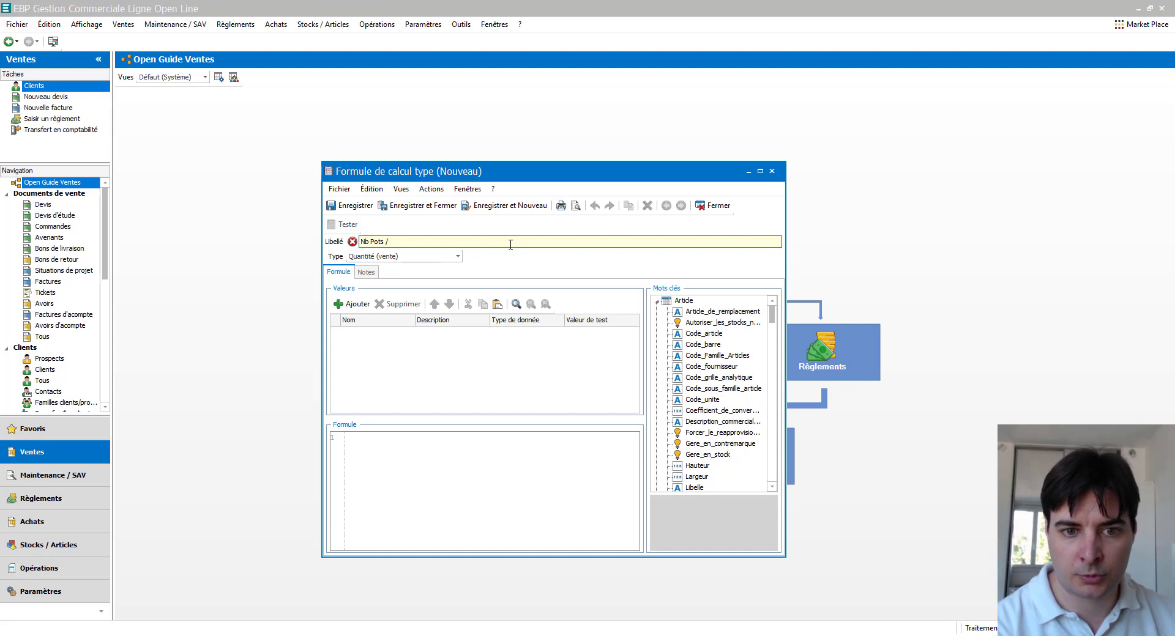
{"action": "type", "text": " Surface"}
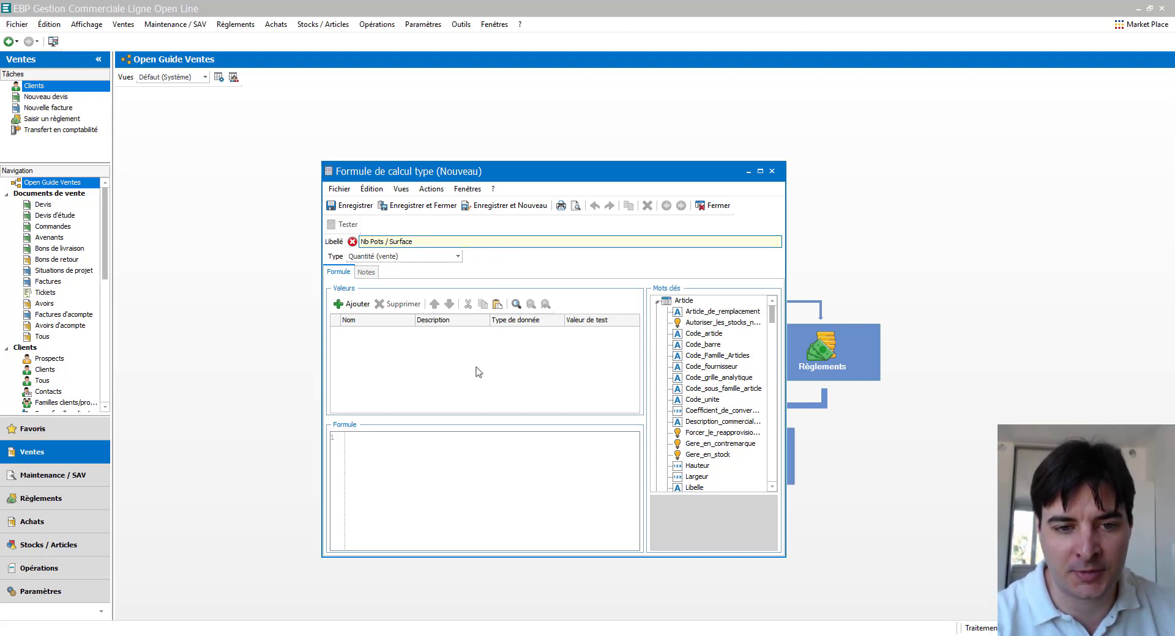
{"action": "left_click", "coordinate": [416, 362]}
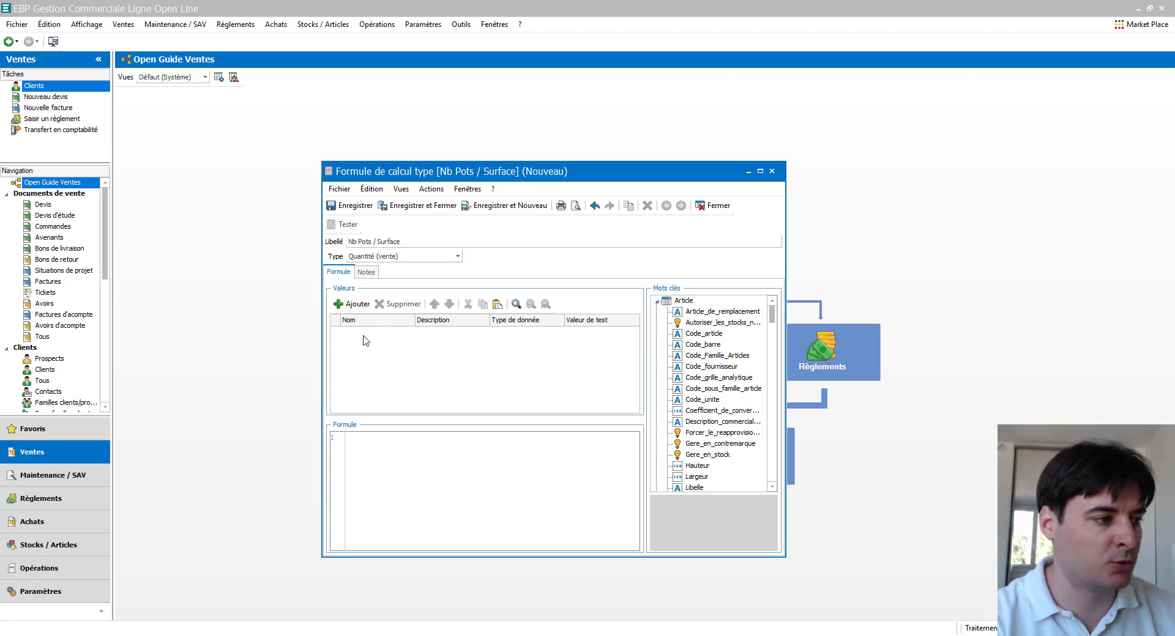
Add a formula value named "Surface" with the description "Surface en m²"
{"action": "left_click", "coordinate": [355, 304]}
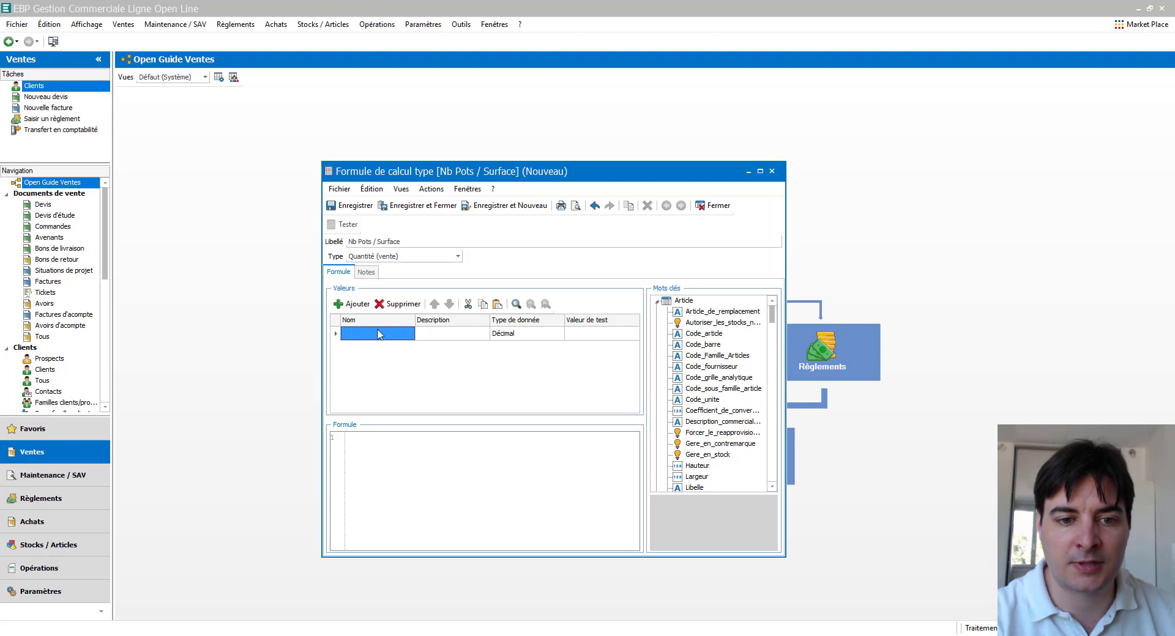
{"action": "left_click", "coordinate": [402, 333]}
{"action": "type", "text": "Su"}
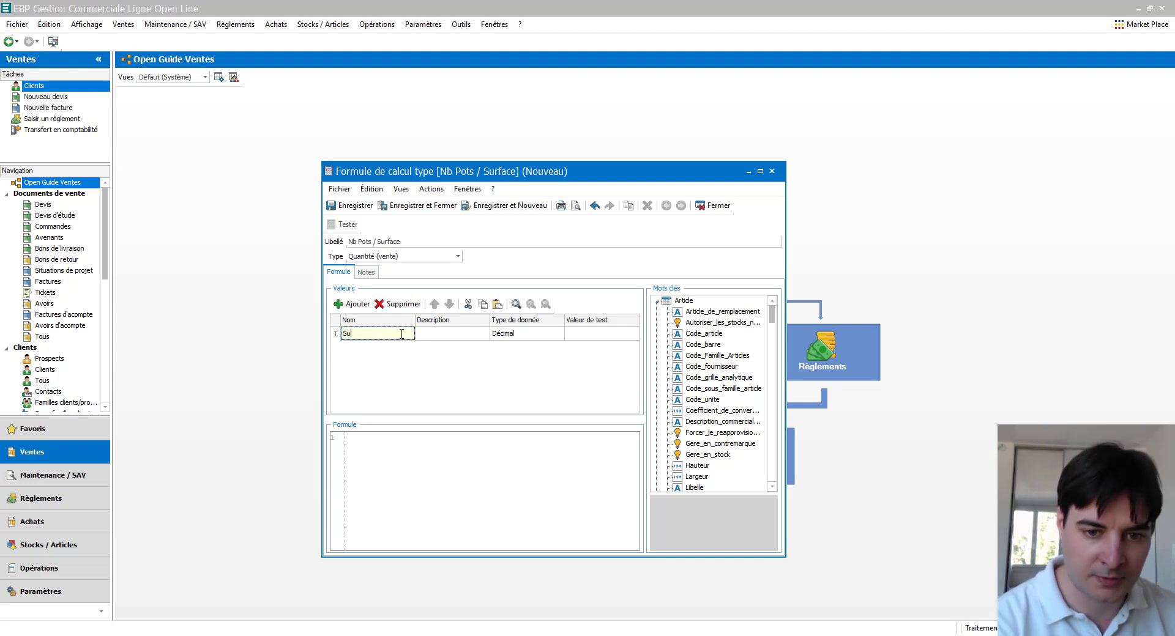
{"action": "type", "text": "rface"}
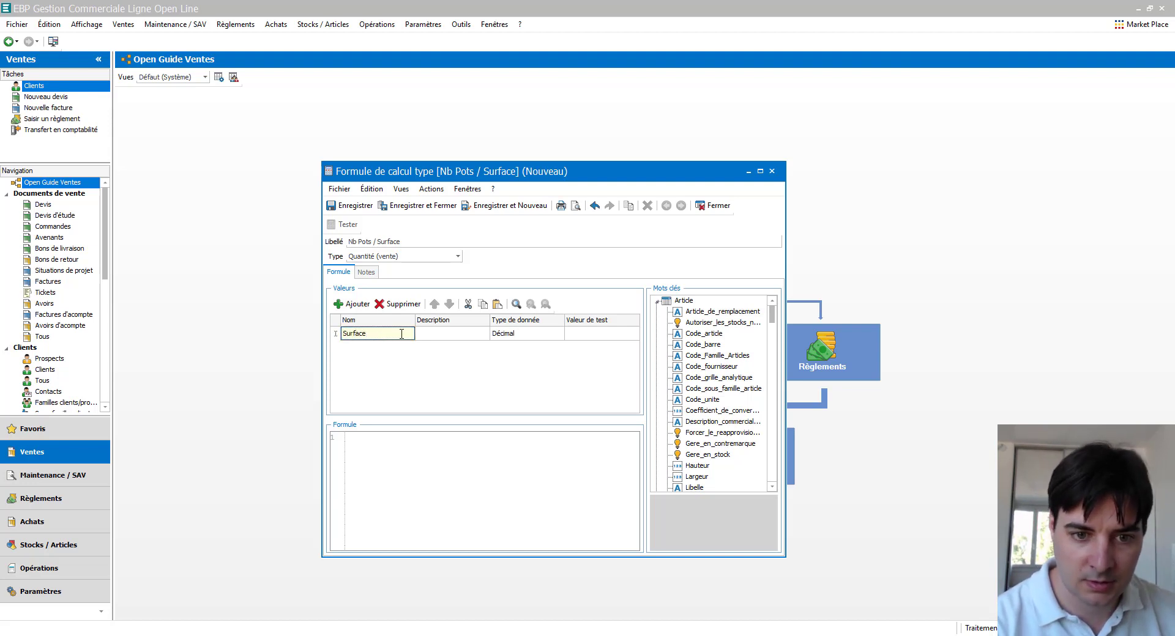
{"action": "left_click", "coordinate": [445, 336]}
{"action": "left_click", "coordinate": [444, 337]}
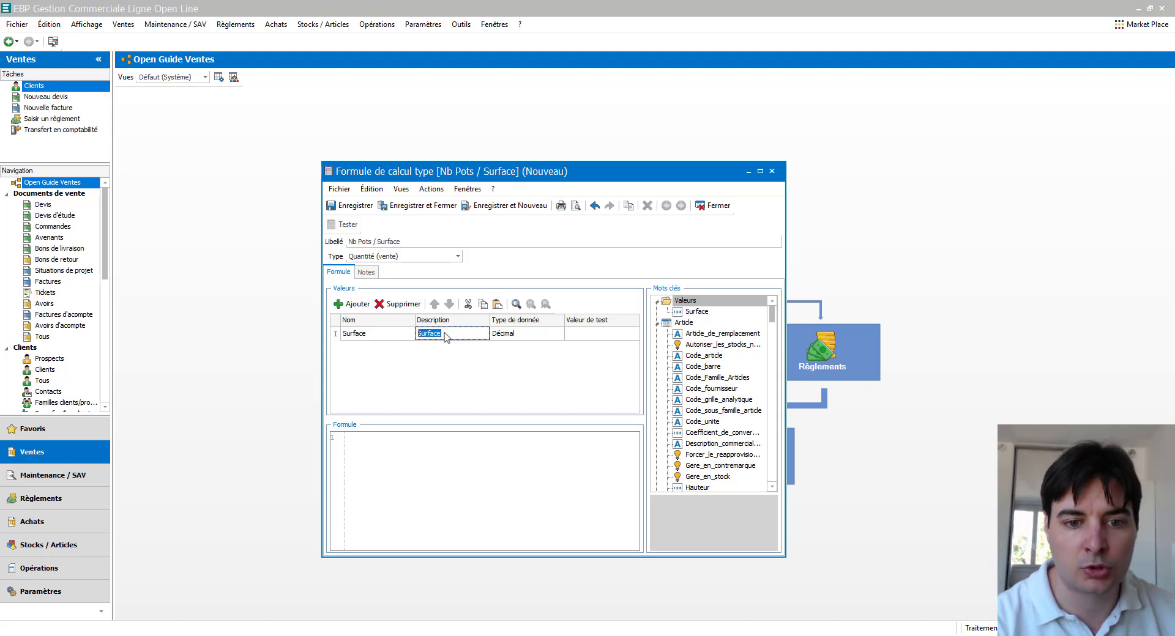
{"action": "left_click", "coordinate": [451, 333]}
{"action": "type", "text": "en m²"}
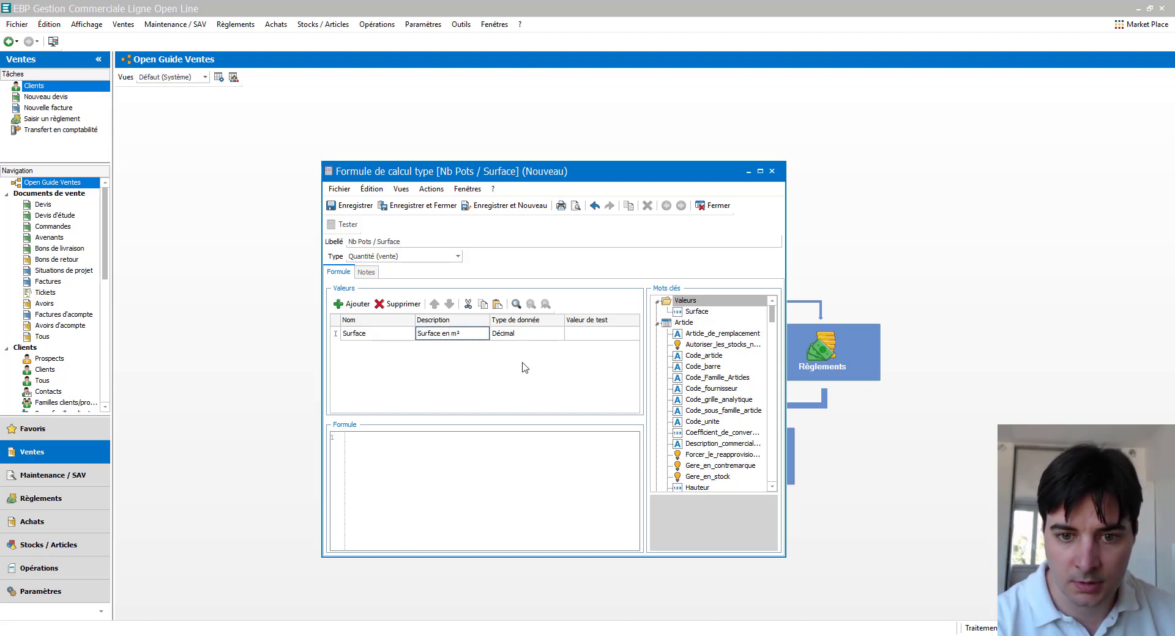
Add a second formula value named "Rendement" with the description "Nb M² par litre"
{"action": "left_click", "coordinate": [352, 304]}
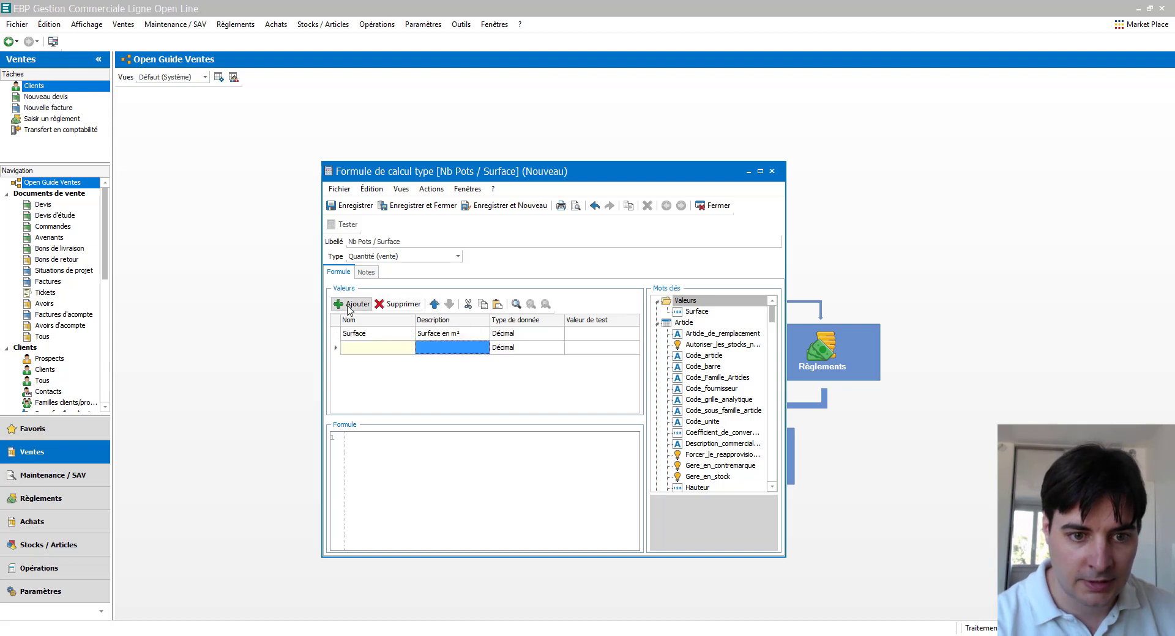
{"action": "left_click", "coordinate": [378, 350]}
{"action": "left_click", "coordinate": [379, 349]}
{"action": "type", "text": "Rendement"}
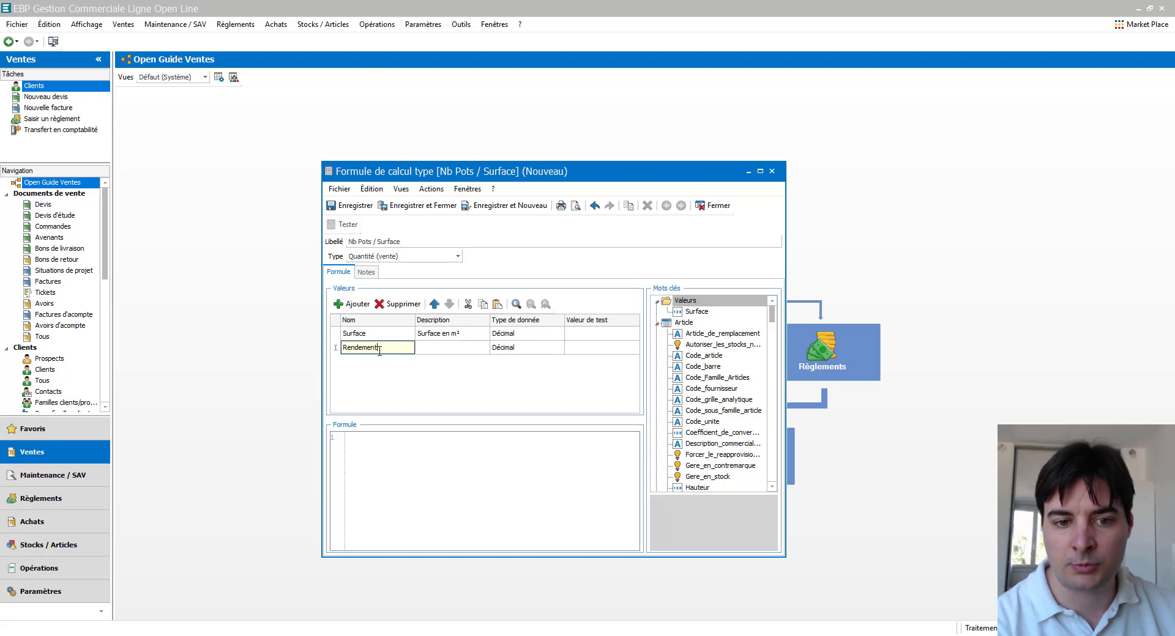
{"action": "left_click", "coordinate": [444, 347]}
{"action": "left_click", "coordinate": [443, 349]}
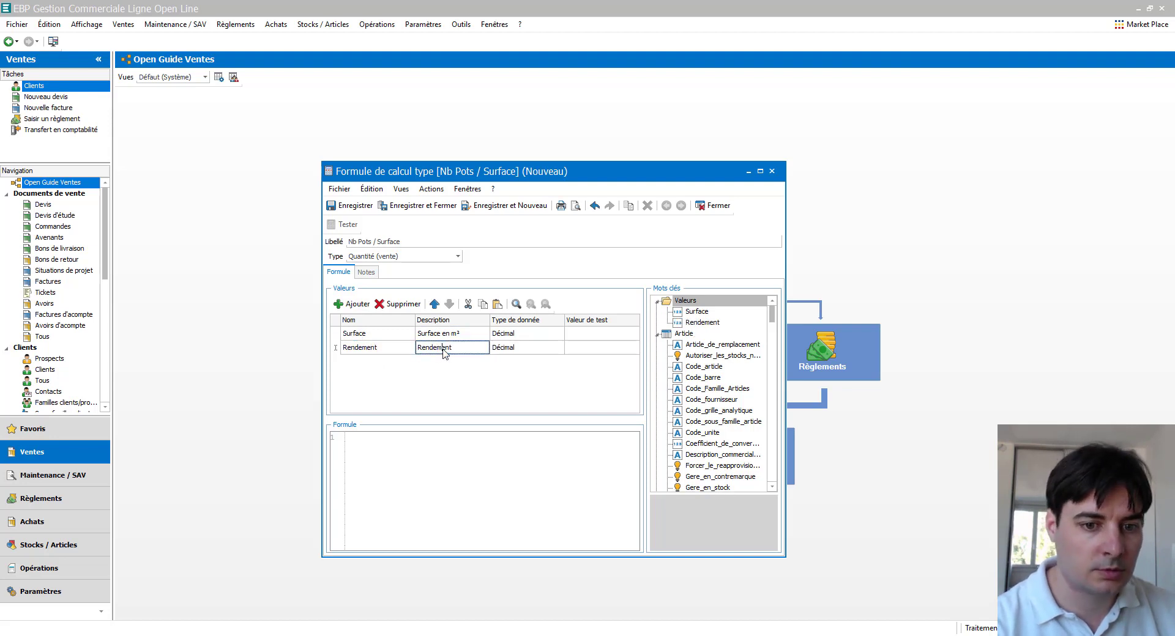
{"action": "type", "text": "Nb M²"}
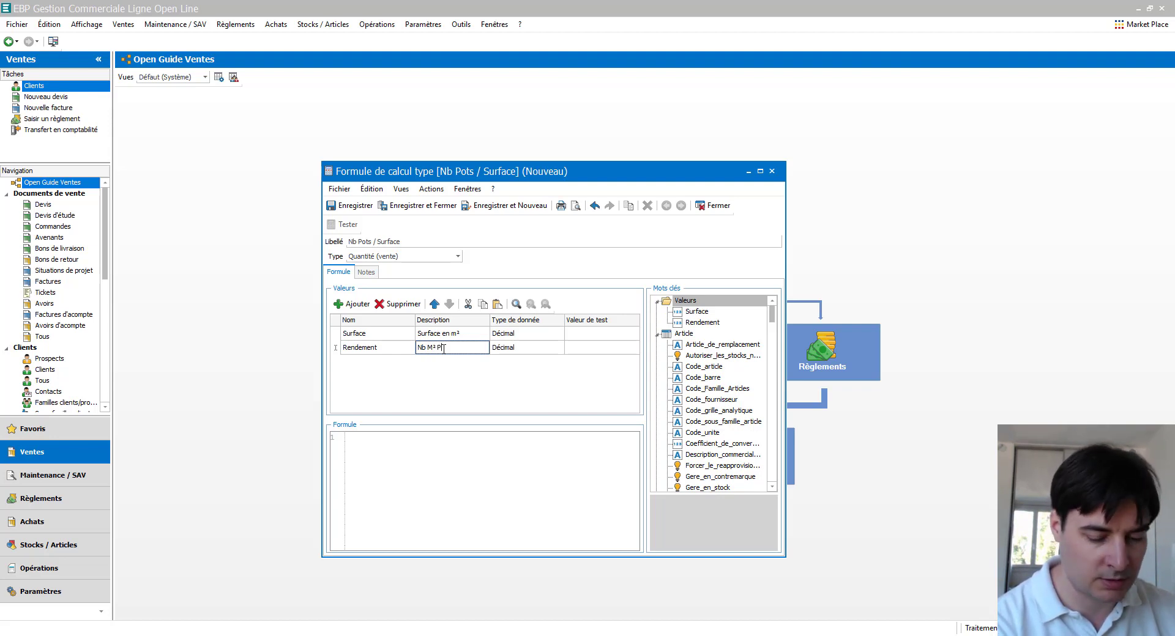
{"action": "type", "text": " par"}
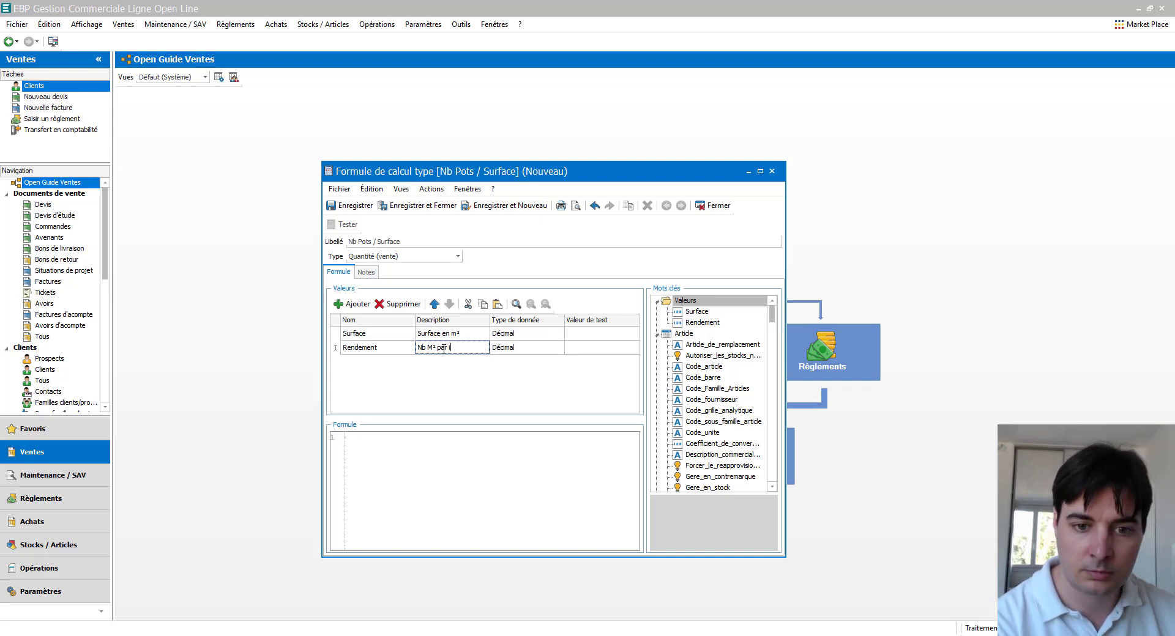
{"action": "type", "text": " litre"}
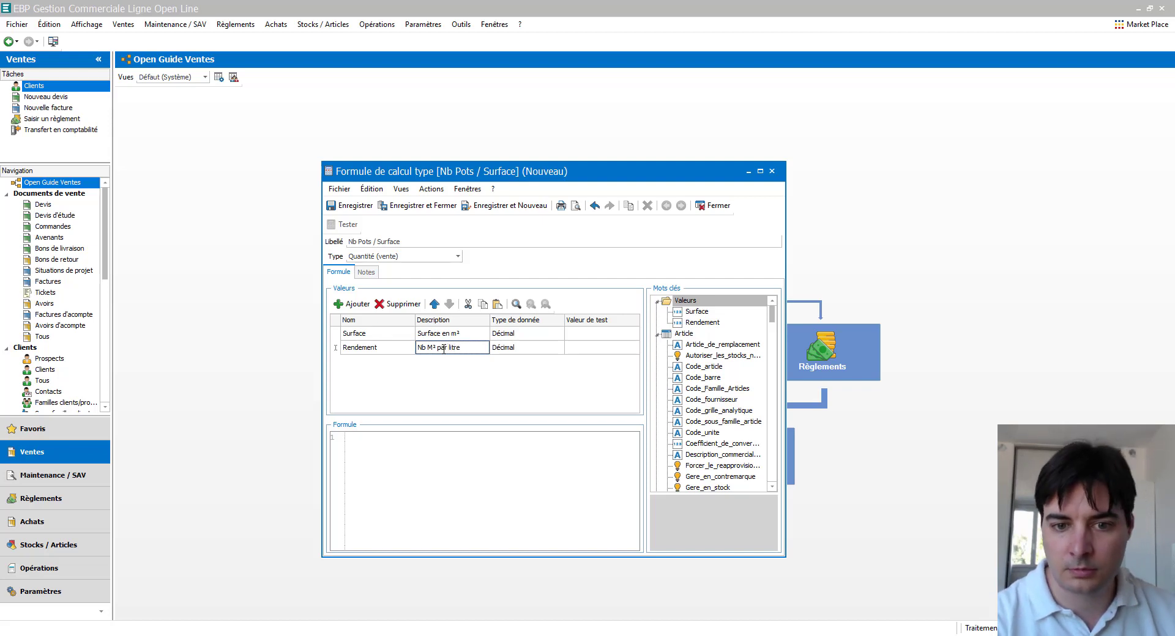
Set the test values of the formula's variables to 150 for Surface and 10 for Rendement
{"action": "left_click", "coordinate": [597, 348]}
{"action": "left_click", "coordinate": [590, 335]}
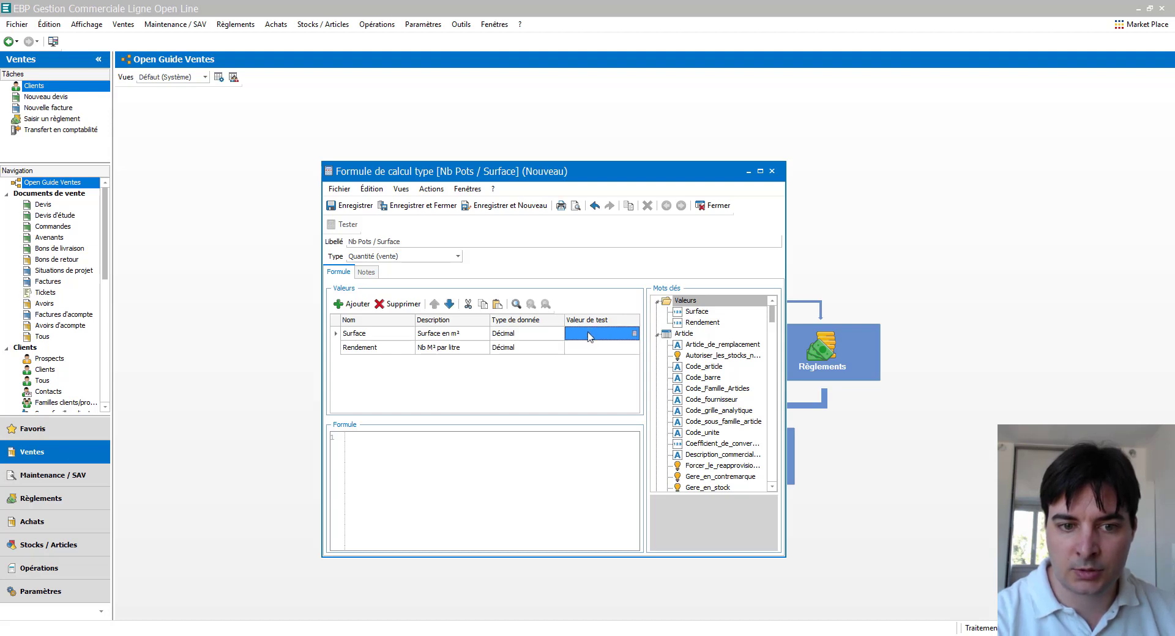
{"action": "left_click", "coordinate": [588, 333]}
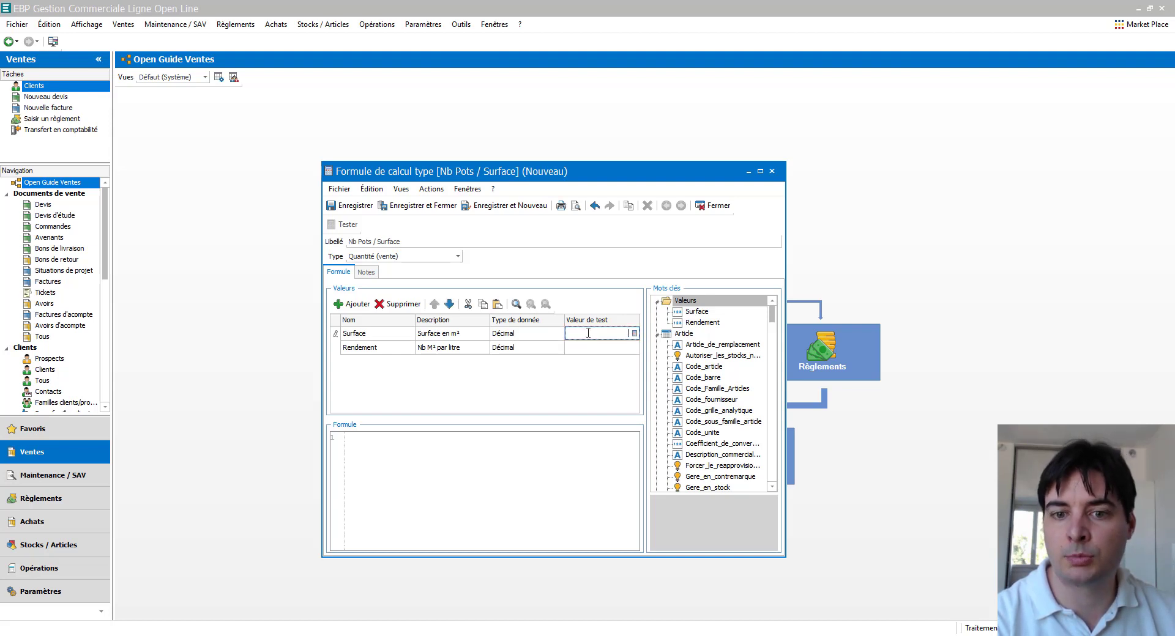
{"action": "type", "text": "150"}
{"action": "left_click", "coordinate": [604, 348]}
{"action": "left_click", "coordinate": [604, 348]}
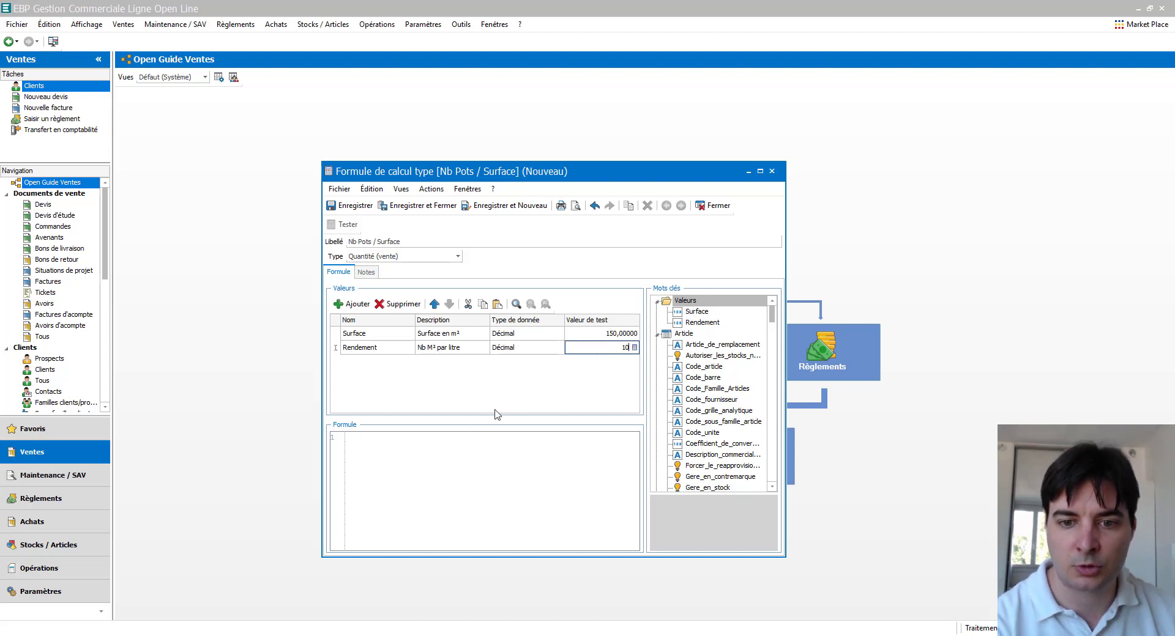
{"action": "key", "text": "Up"}
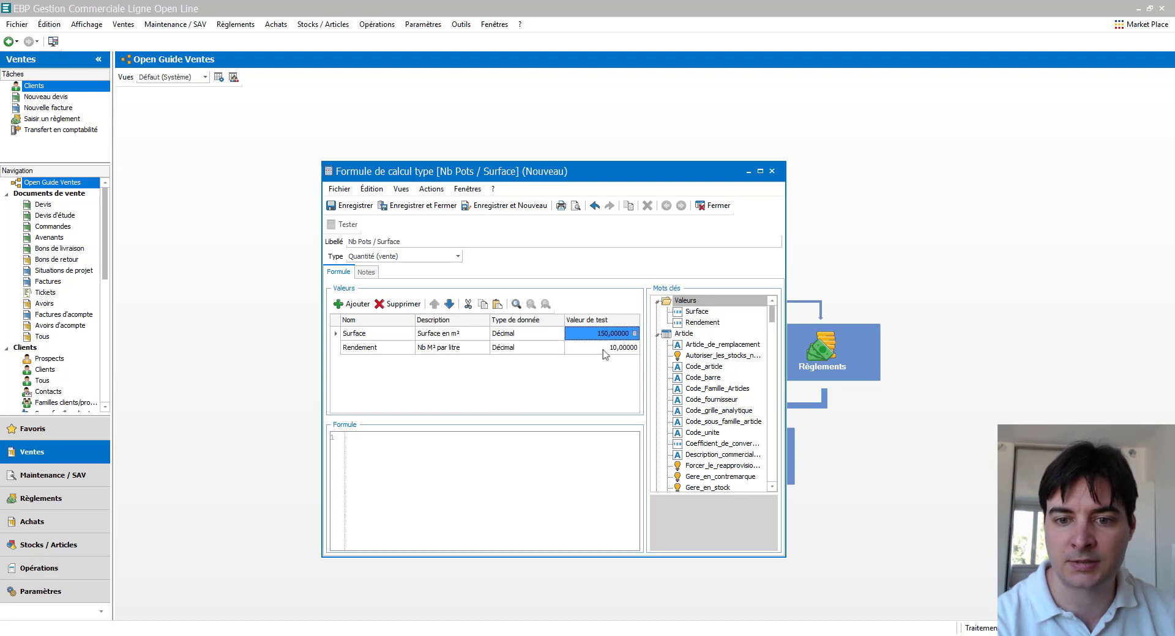
Write the formula Surface/Rendement using the two defined values and test its calculation
{"action": "left_click", "coordinate": [392, 453]}
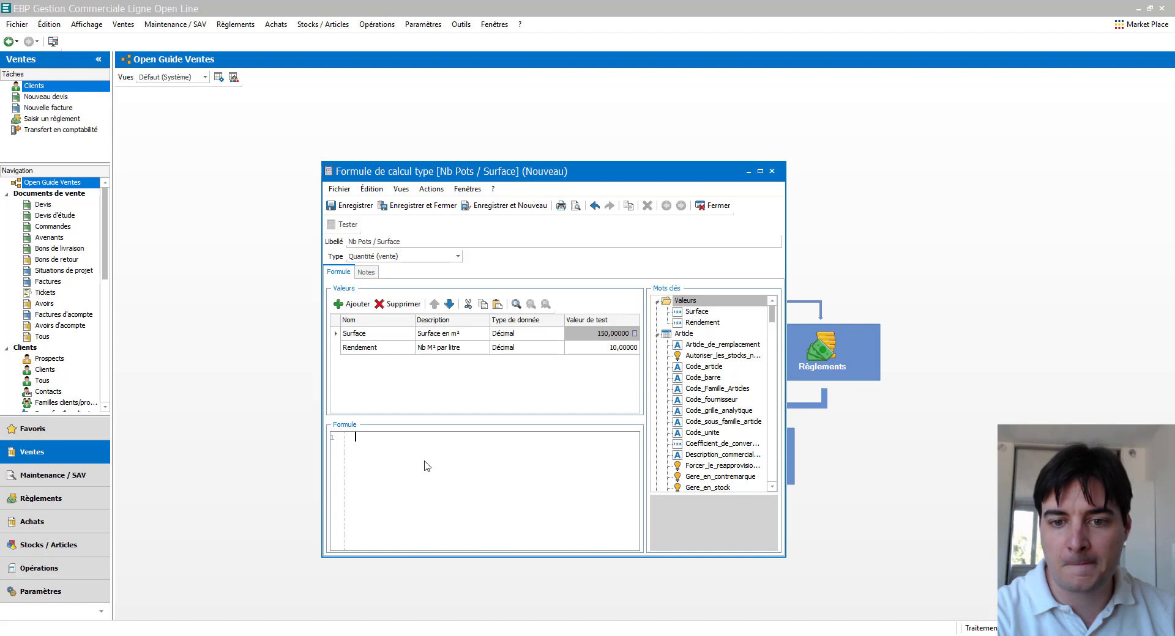
{"action": "left_click", "coordinate": [698, 312]}
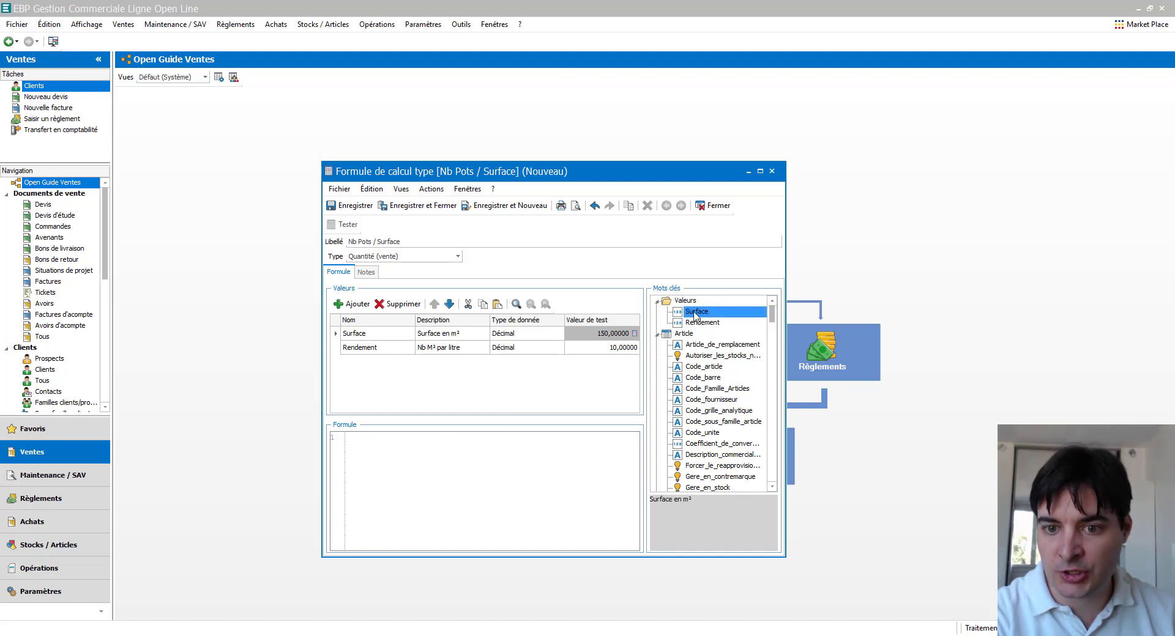
{"action": "double_click", "coordinate": [695, 312]}
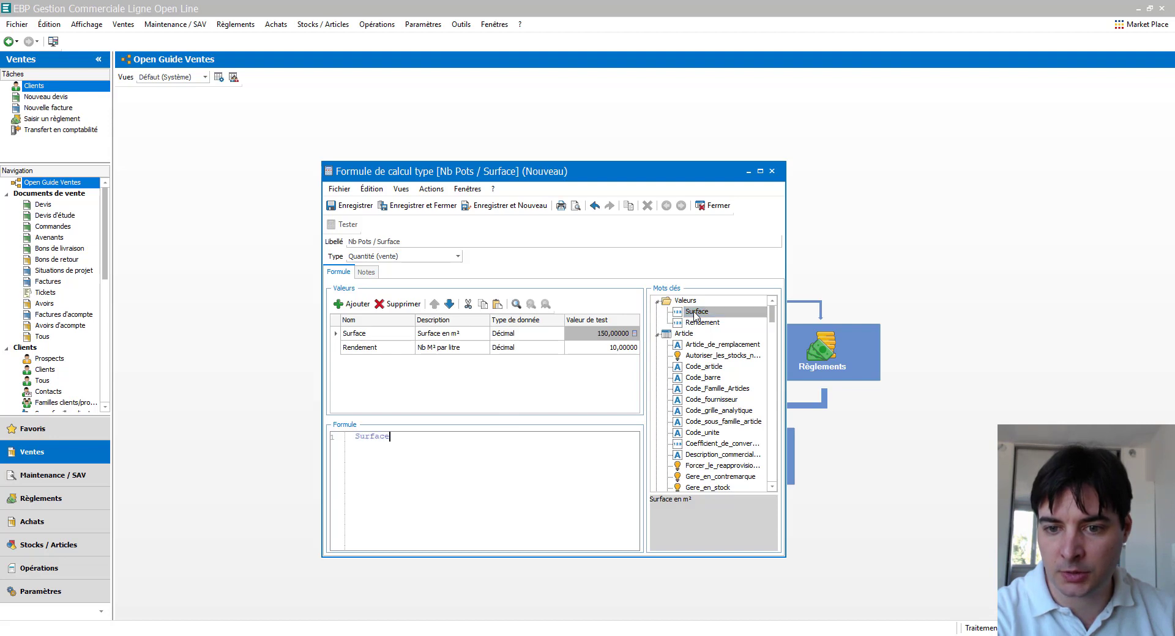
{"action": "type", "text": "/"}
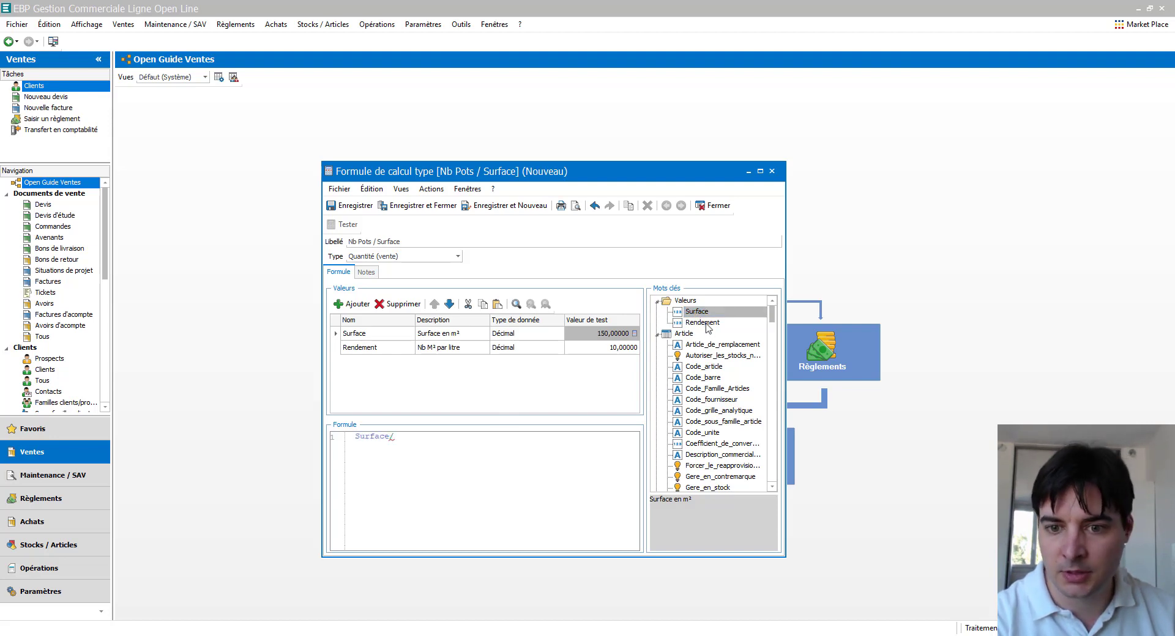
{"action": "double_click", "coordinate": [702, 322]}
{"action": "mouse_move", "coordinate": [773, 314]}
{"action": "left_mouse_down"}
{"action": "mouse_move", "coordinate": [766, 470]}
{"action": "mouse_move", "coordinate": [771, 315]}
{"action": "left_mouse_up"}
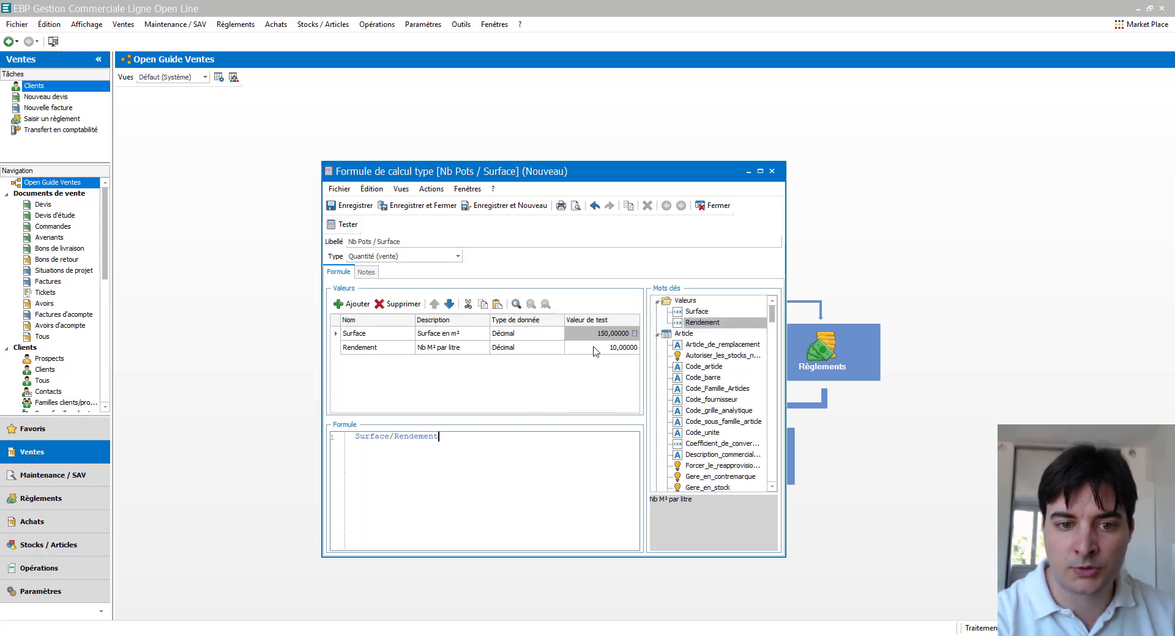
{"action": "left_click", "coordinate": [342, 227]}
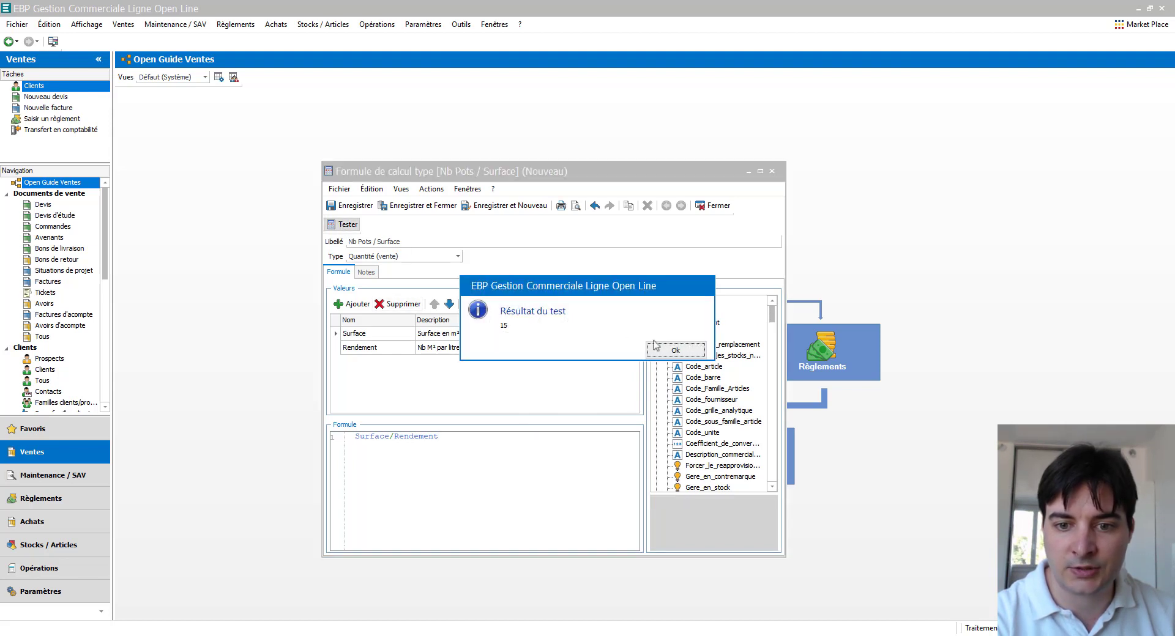
{"action": "left_click", "coordinate": [675, 350]}
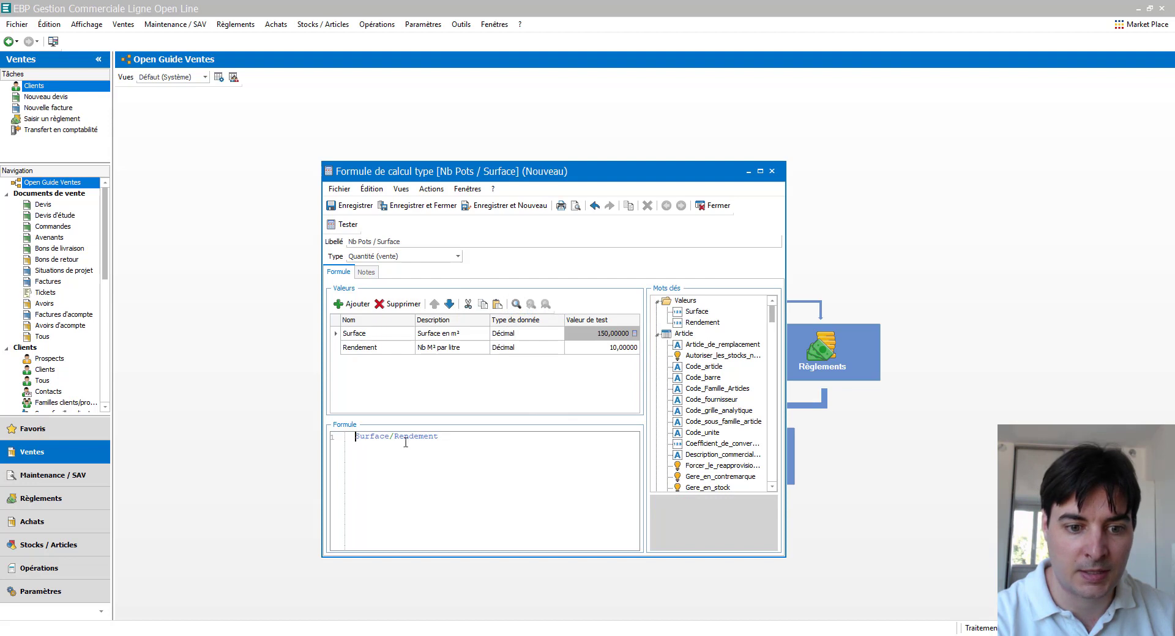
Append a division operator (/) to the end of the formula Surface/Rendement
{"action": "left_click", "coordinate": [576, 460]}
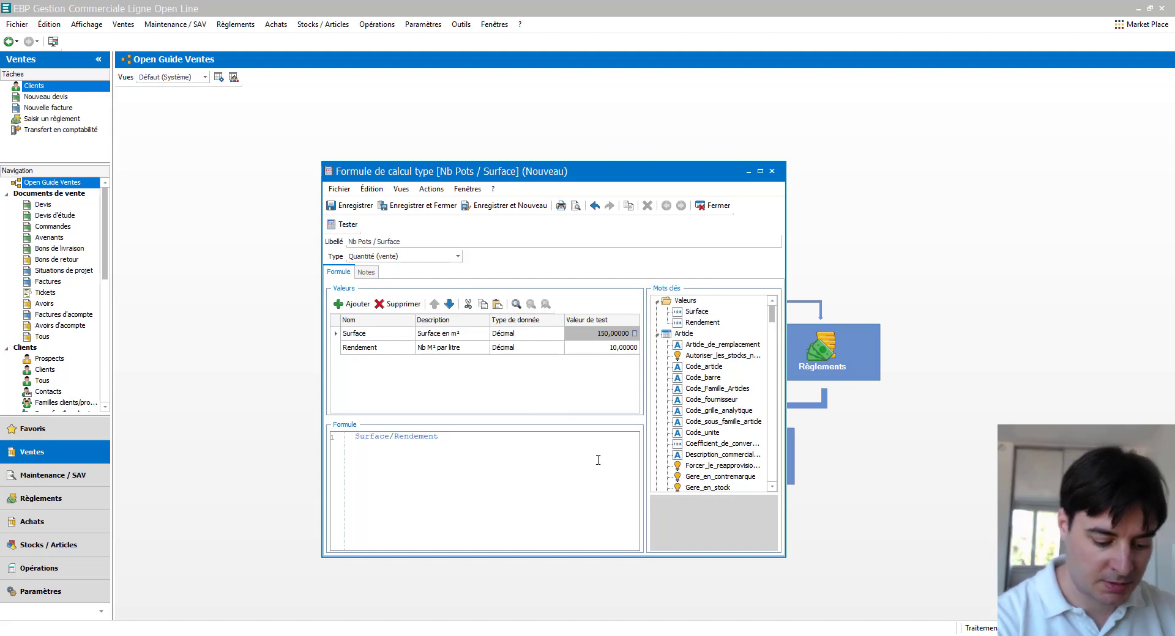
{"action": "type", "text": "/"}
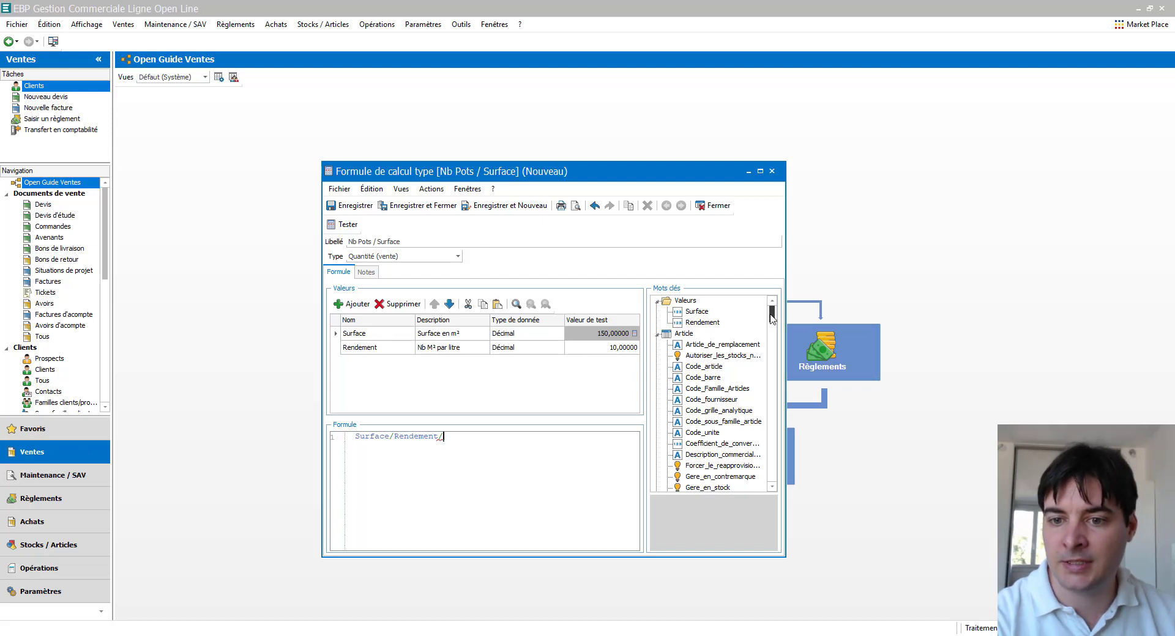
Examine the Article, Client and Ligne keyword groups available for the formula
{"action": "left_click_drag", "start_coordinate": [772, 318], "coordinate": [771, 321]}
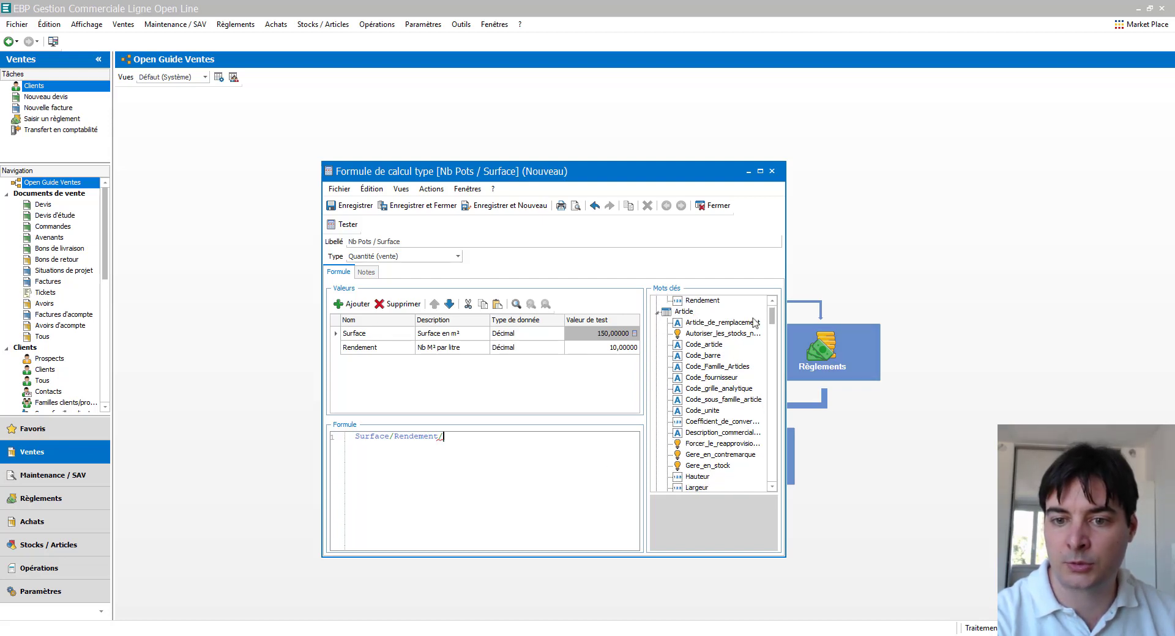
{"action": "left_click", "coordinate": [688, 313]}
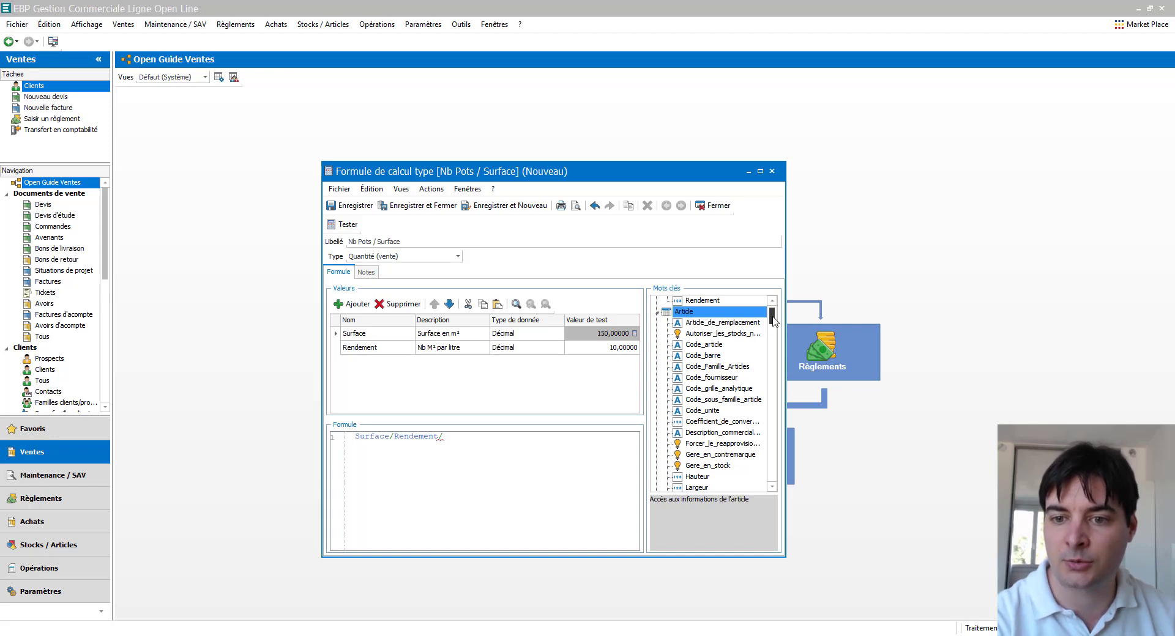
{"action": "left_click", "coordinate": [658, 313]}
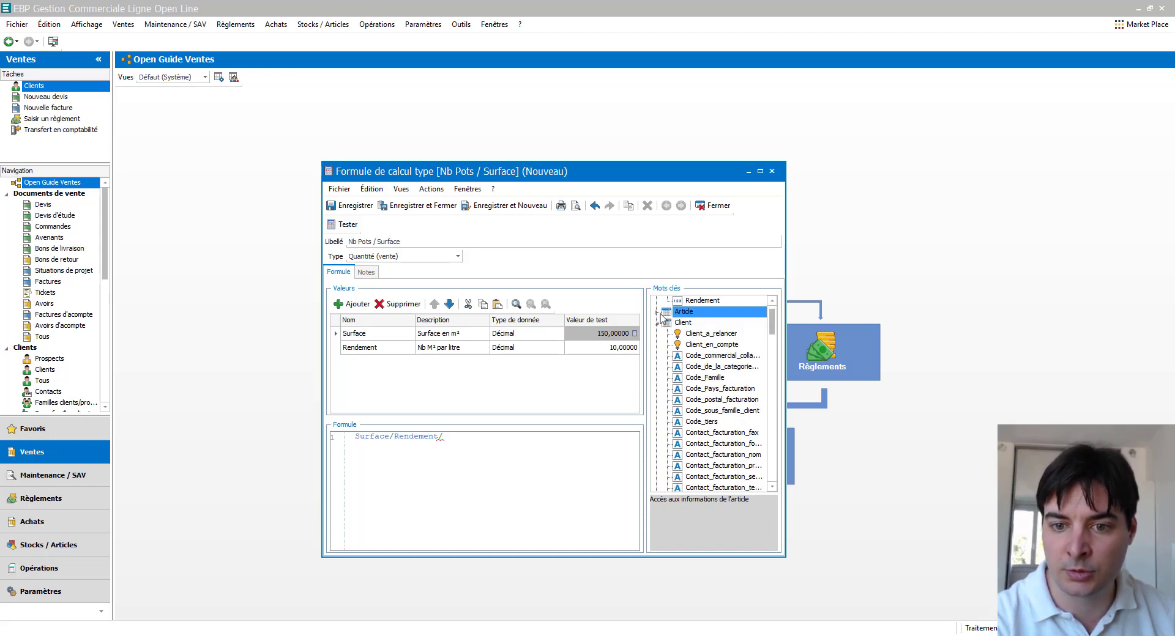
{"action": "left_click", "coordinate": [673, 324]}
{"action": "left_click", "coordinate": [658, 324]}
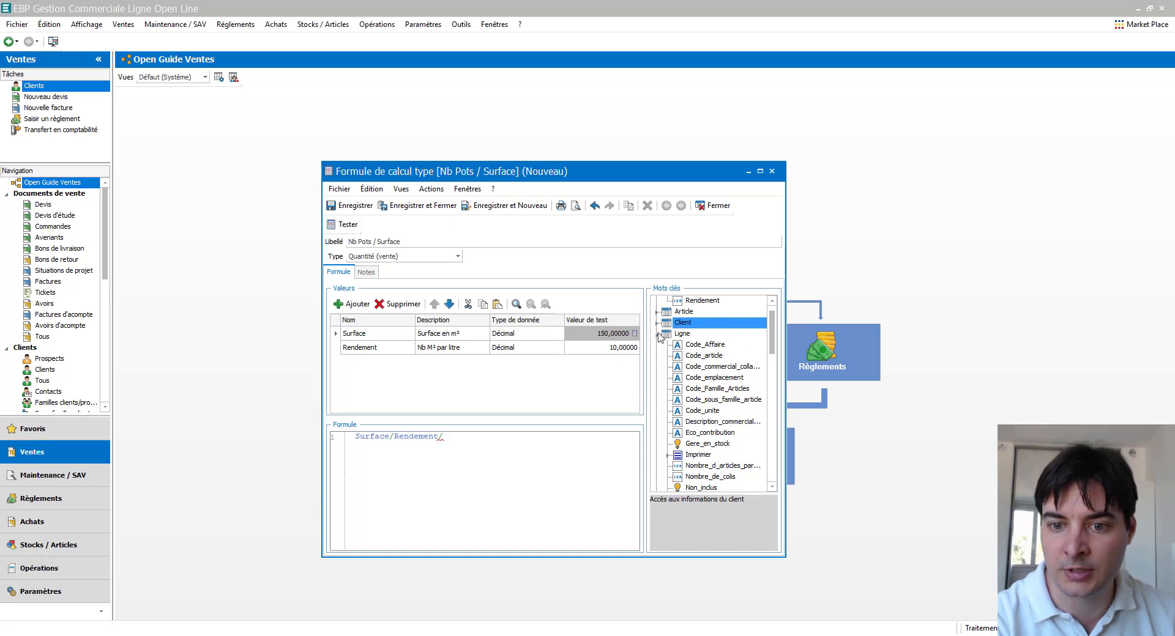
{"action": "left_click", "coordinate": [657, 334]}
{"action": "left_click", "coordinate": [681, 335]}
{"action": "double_click", "coordinate": [683, 335]}
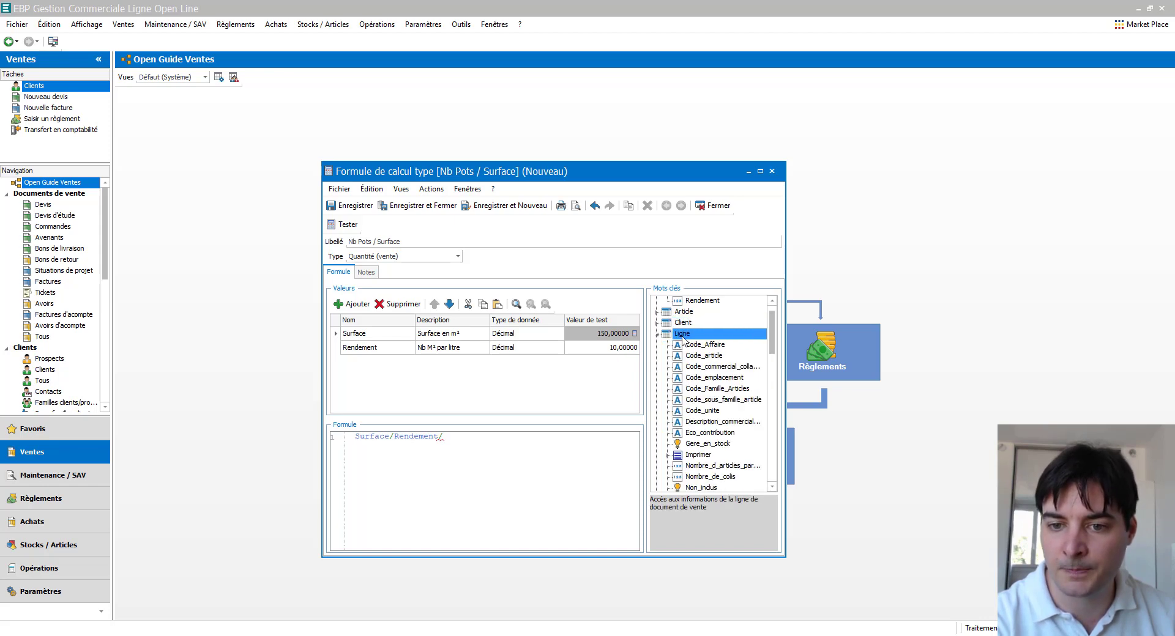
{"action": "double_click", "coordinate": [683, 335]}
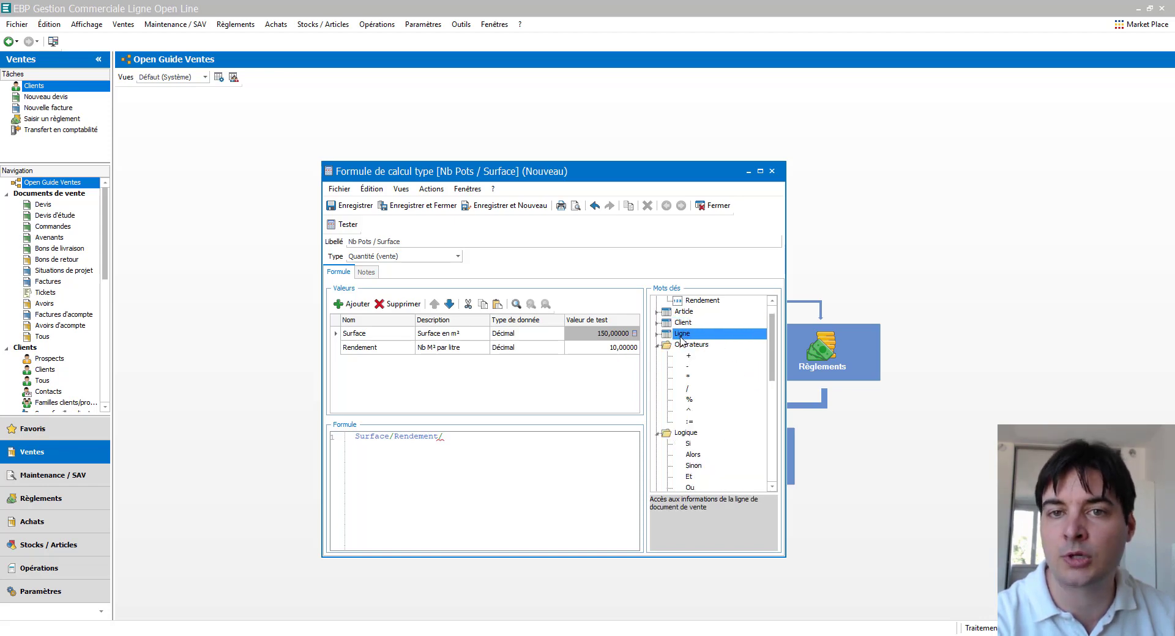
{"action": "left_click", "coordinate": [658, 335]}
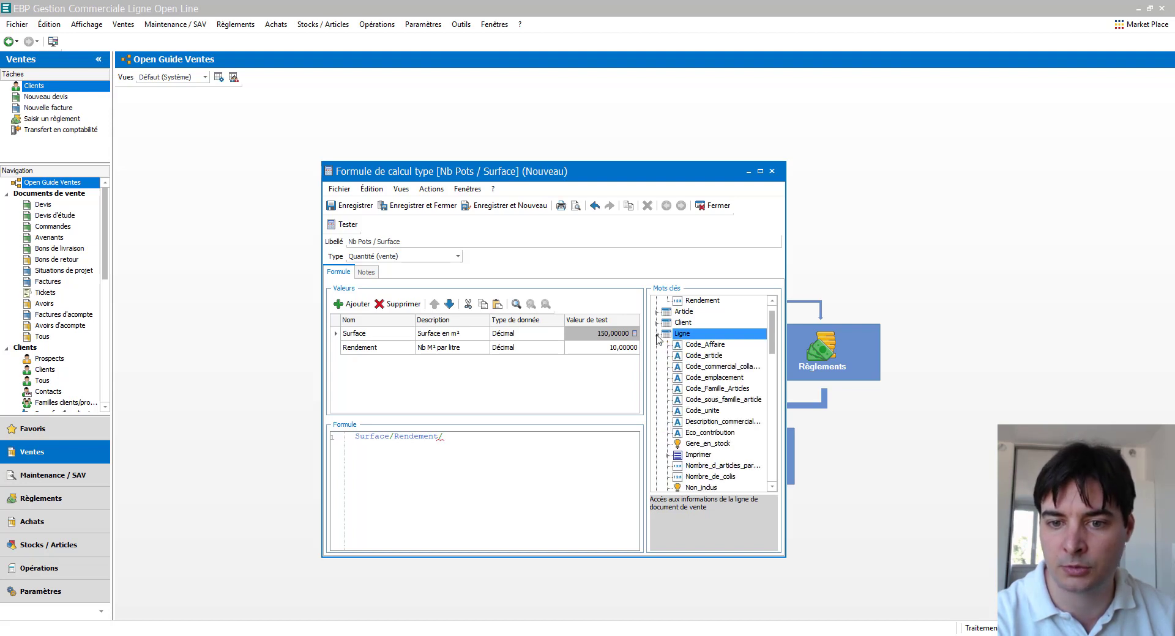
{"action": "left_click", "coordinate": [658, 323]}
{"action": "left_click", "coordinate": [657, 313]}
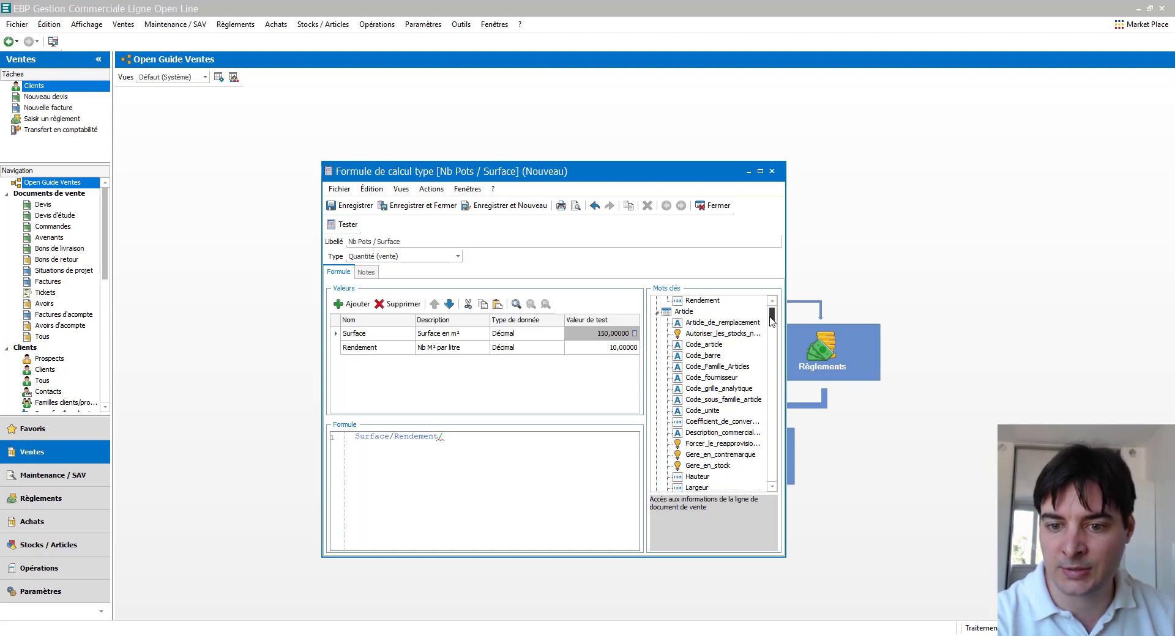
Insert the article's Volume keyword as the last divisor, making the formula Surface/Rendement/Article.Volume
{"action": "left_click_drag", "start_coordinate": [771, 318], "coordinate": [760, 370]}
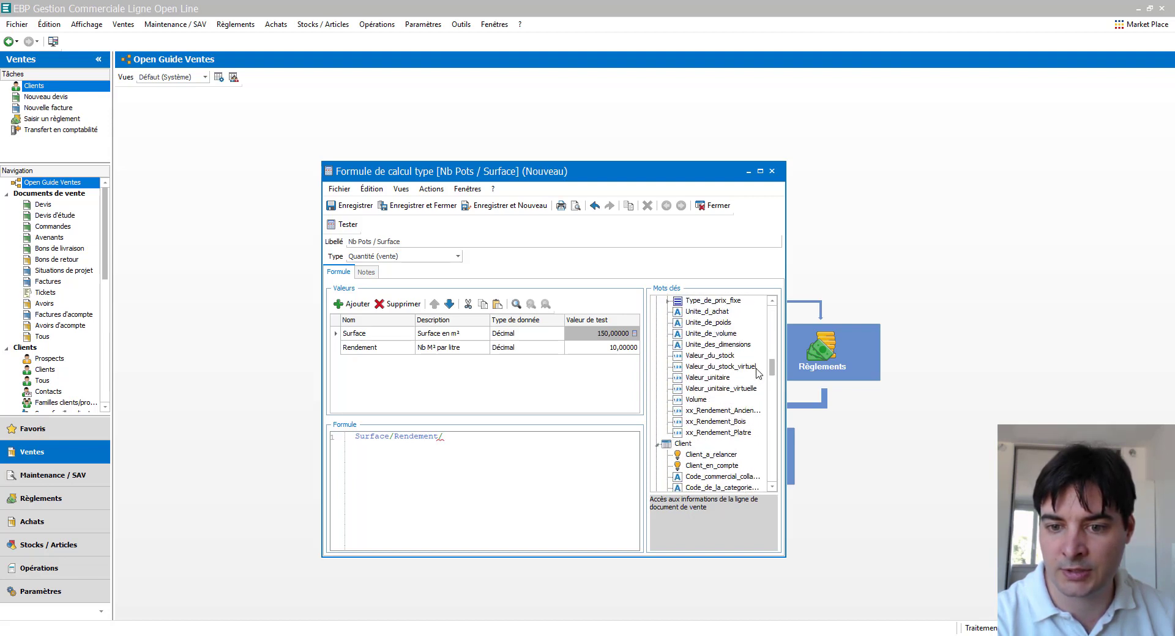
{"action": "left_click", "coordinate": [696, 401]}
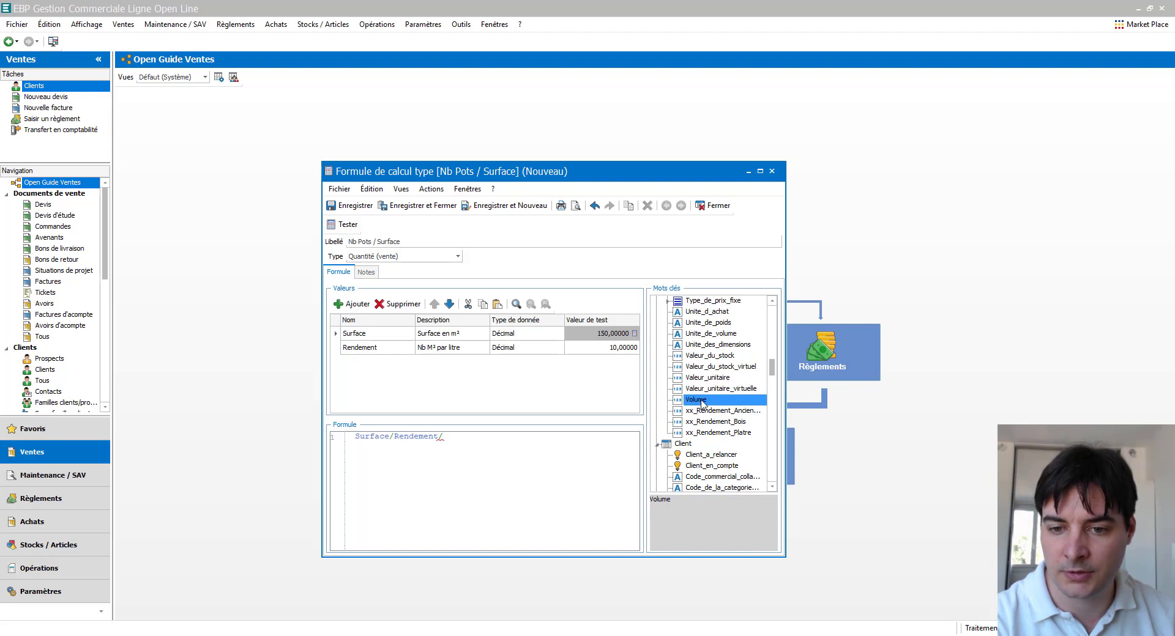
{"action": "double_click", "coordinate": [717, 401]}
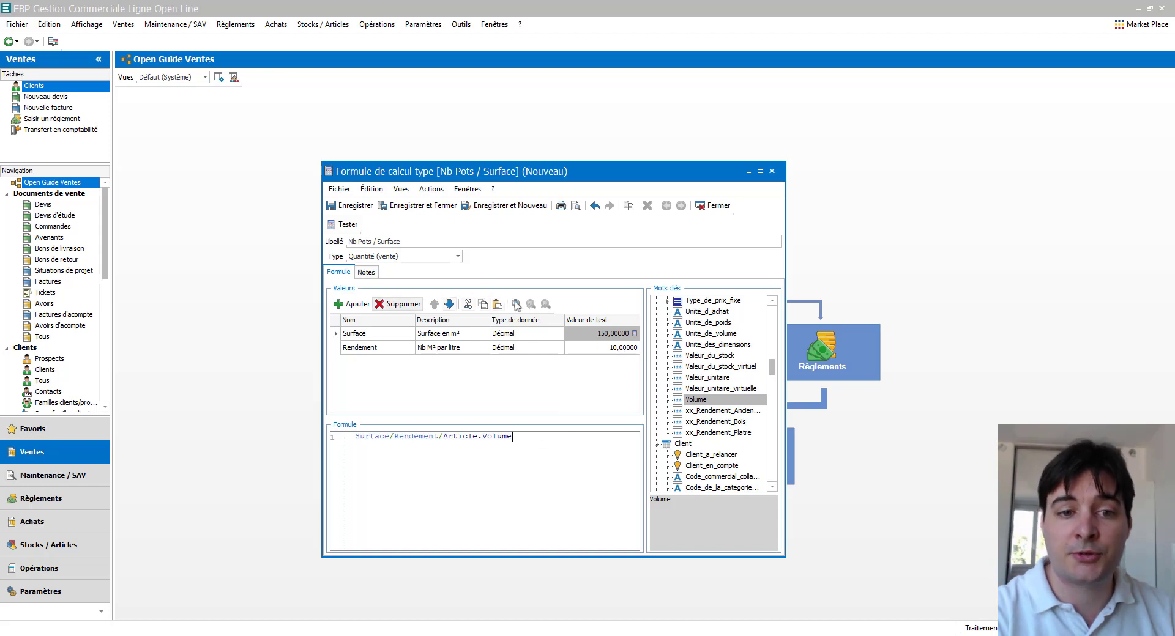
Test the formula with a test value of 15 for Article.Volume
{"action": "left_click", "coordinate": [344, 226]}
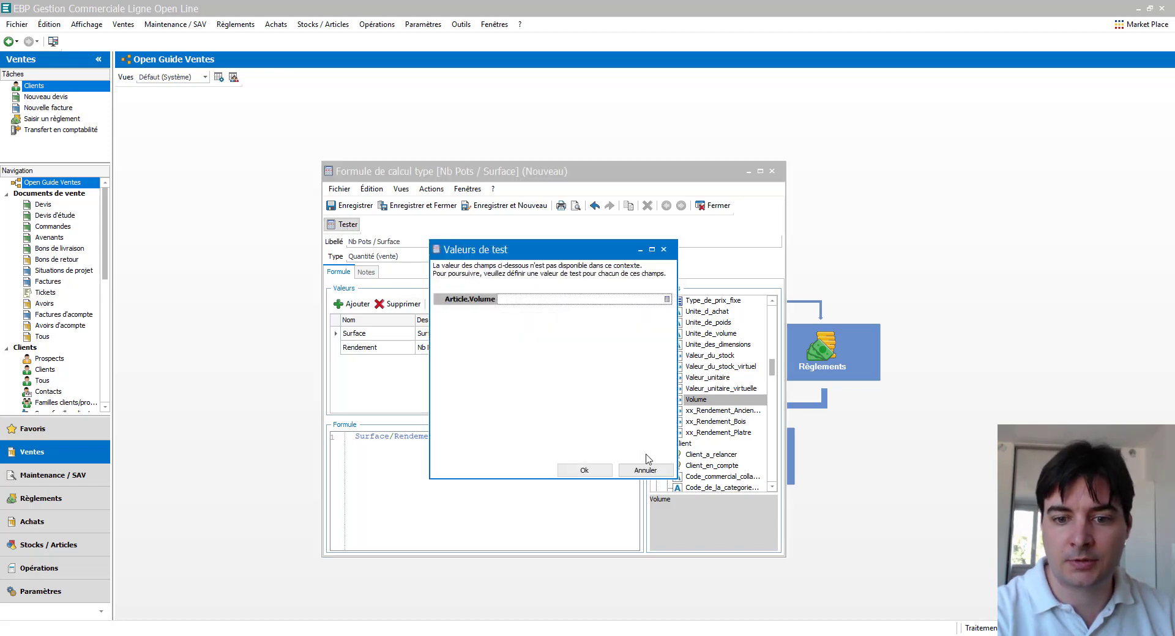
{"action": "left_click", "coordinate": [600, 299]}
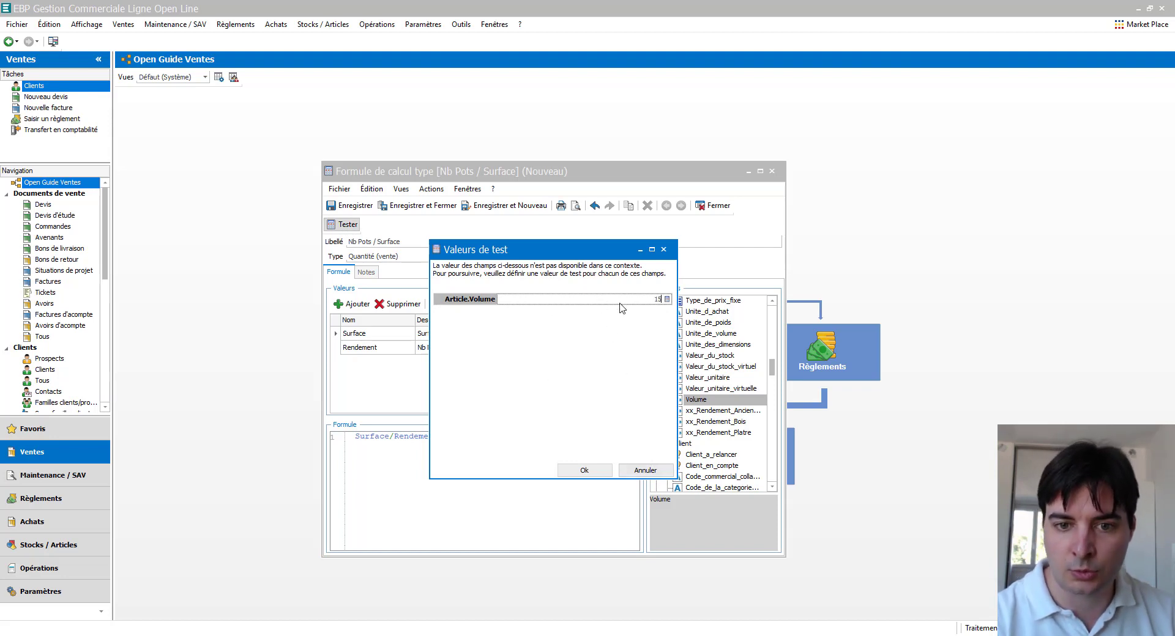
{"action": "left_click", "coordinate": [585, 470]}
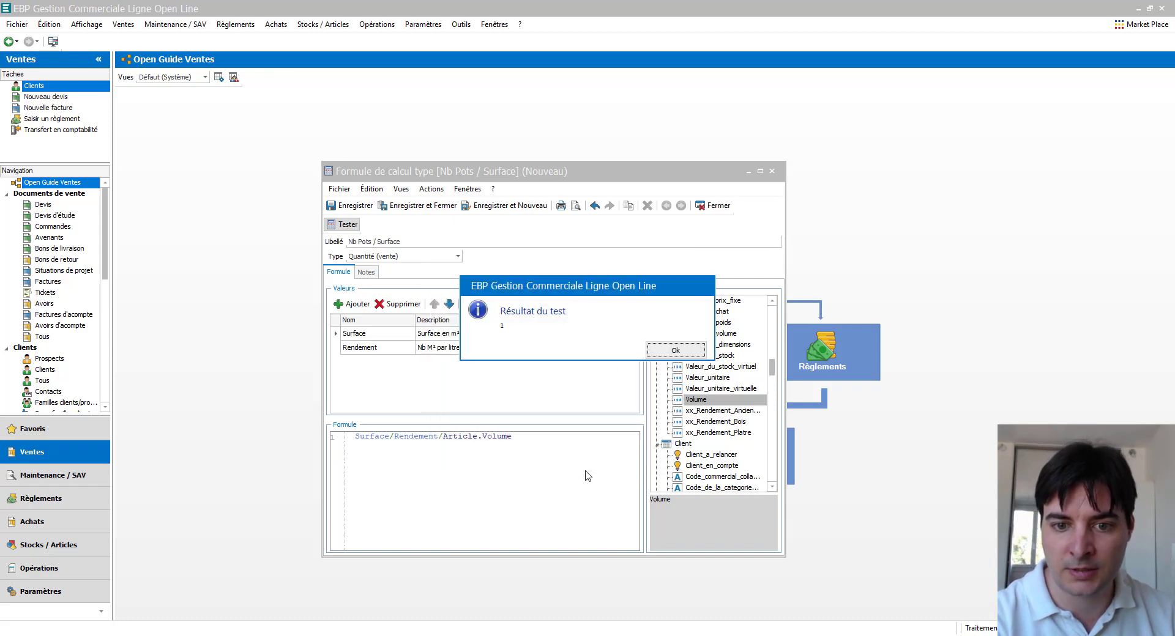
{"action": "left_click", "coordinate": [673, 350]}
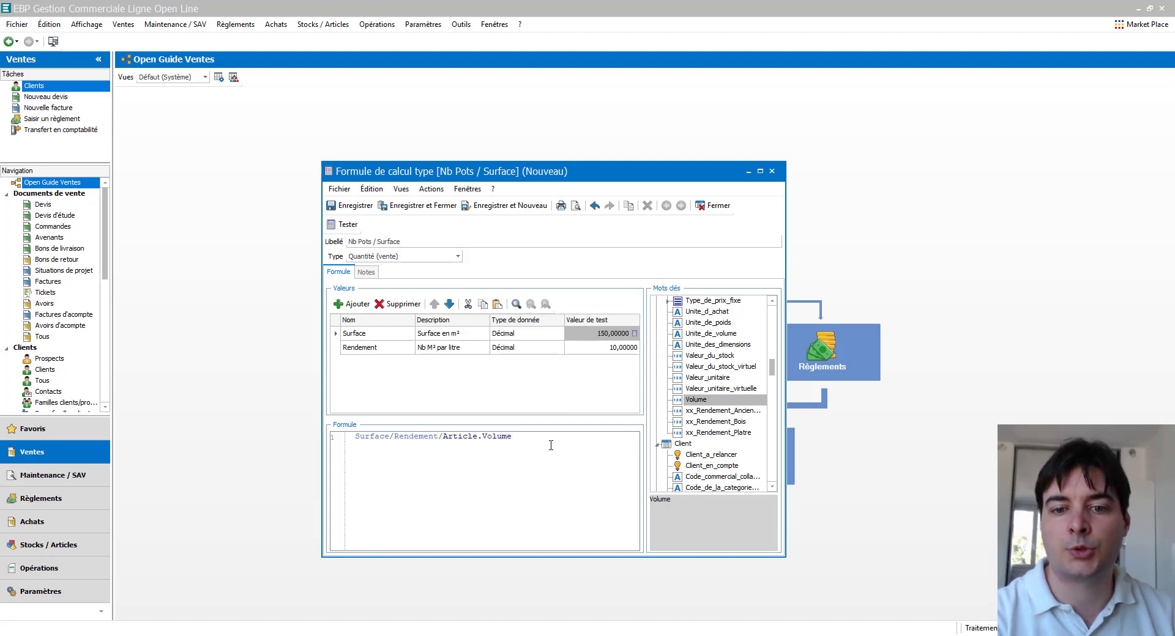
Set the test value of Surface to 160 and test the formula again with the same article volume
{"action": "left_click", "coordinate": [606, 337]}
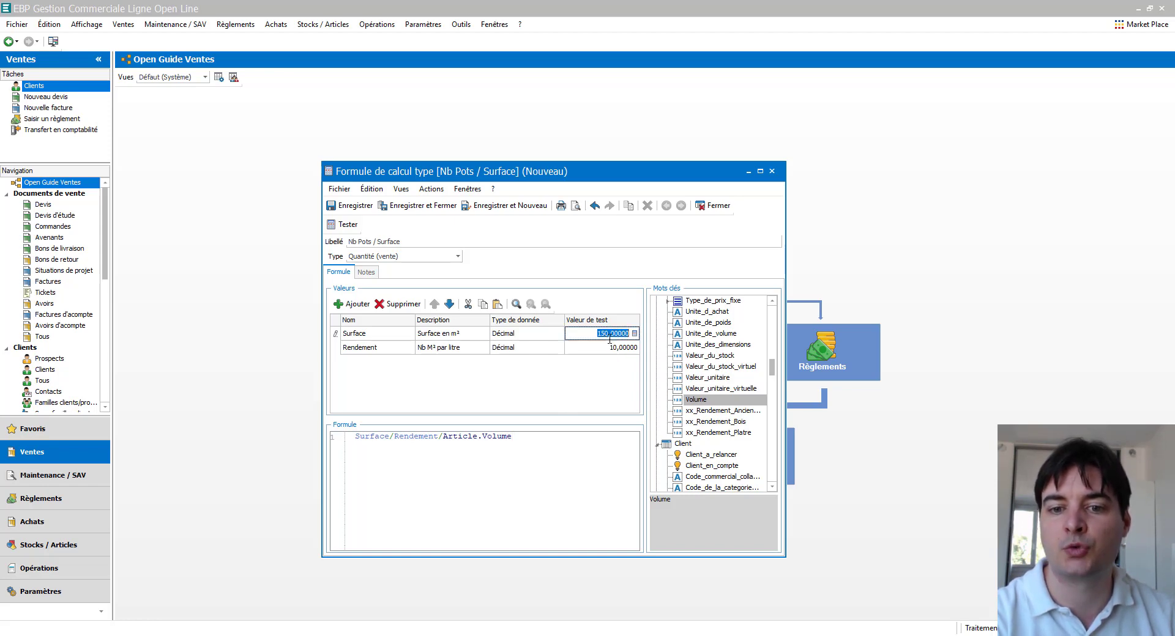
{"action": "type", "text": "160"}
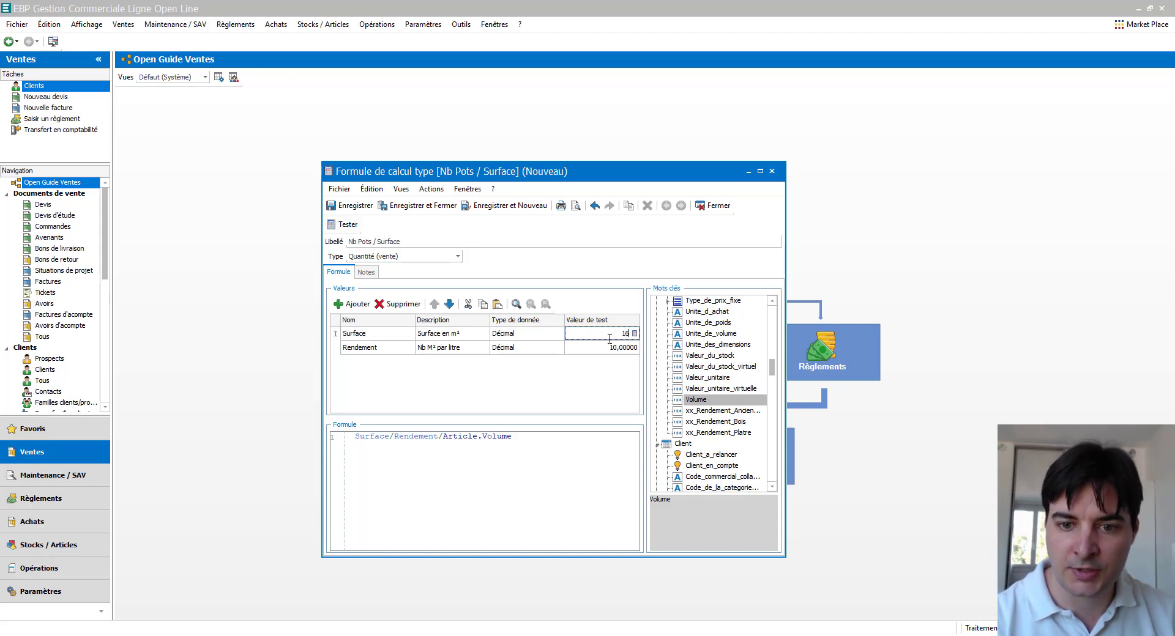
{"action": "left_click", "coordinate": [592, 352]}
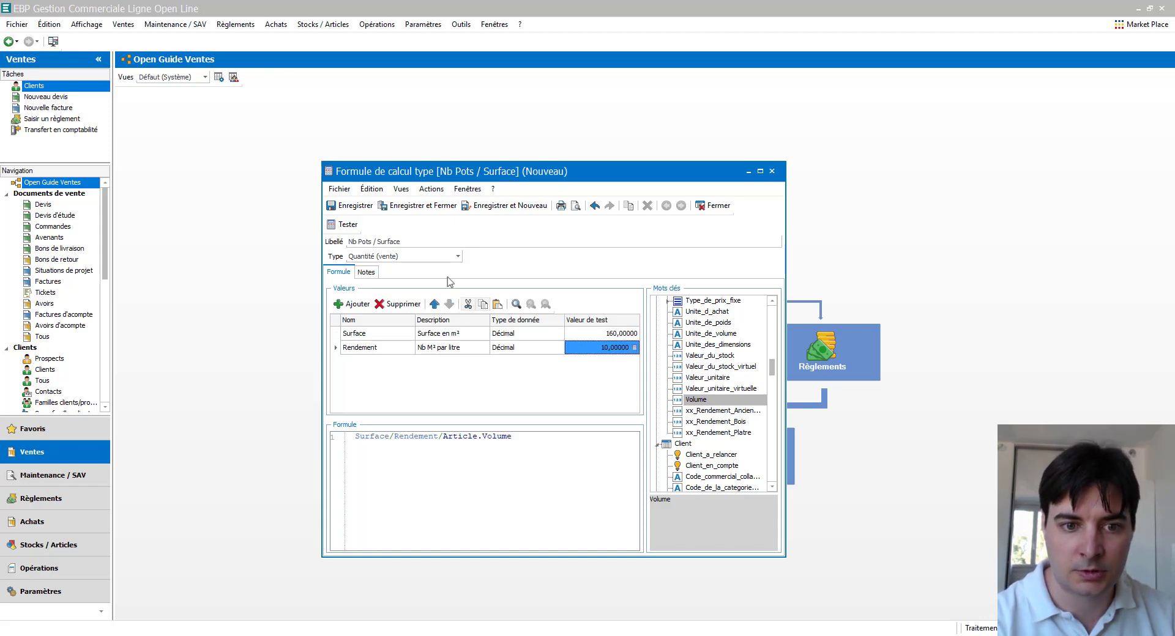
{"action": "left_click", "coordinate": [346, 225]}
{"action": "left_click", "coordinate": [580, 474]}
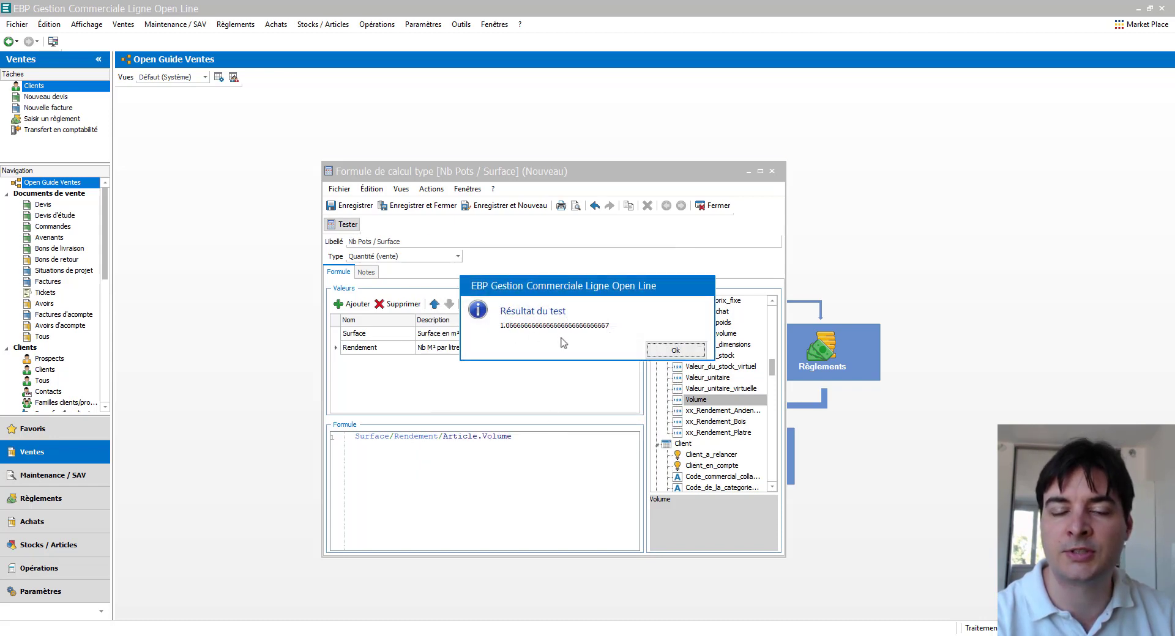
{"action": "left_click", "coordinate": [676, 351]}
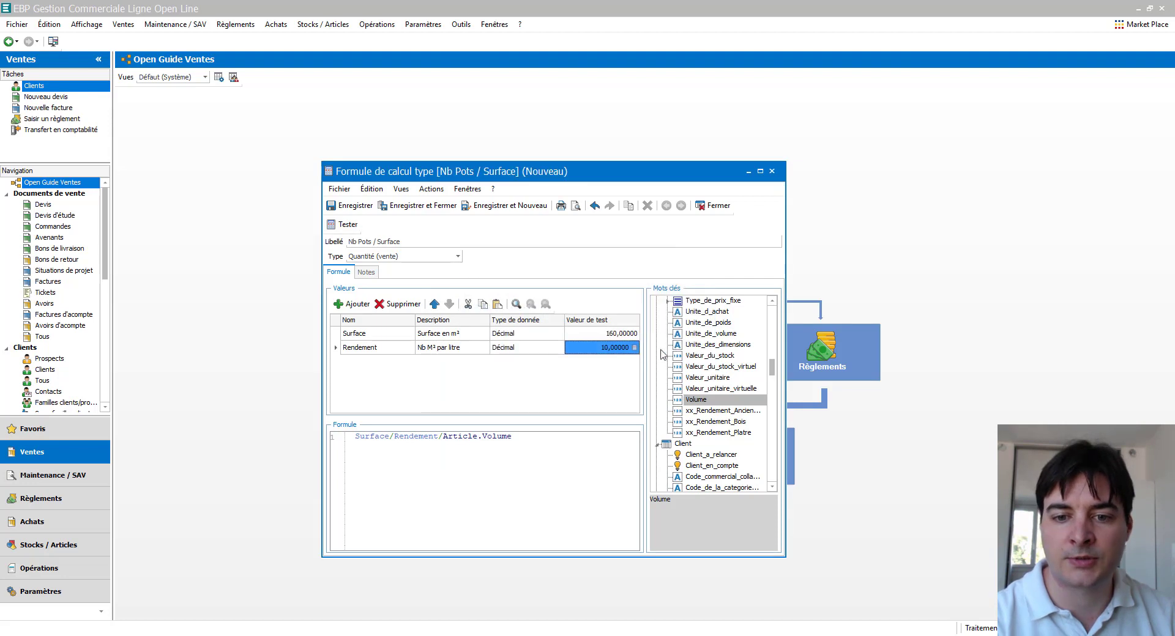
{"action": "left_click", "coordinate": [614, 335]}
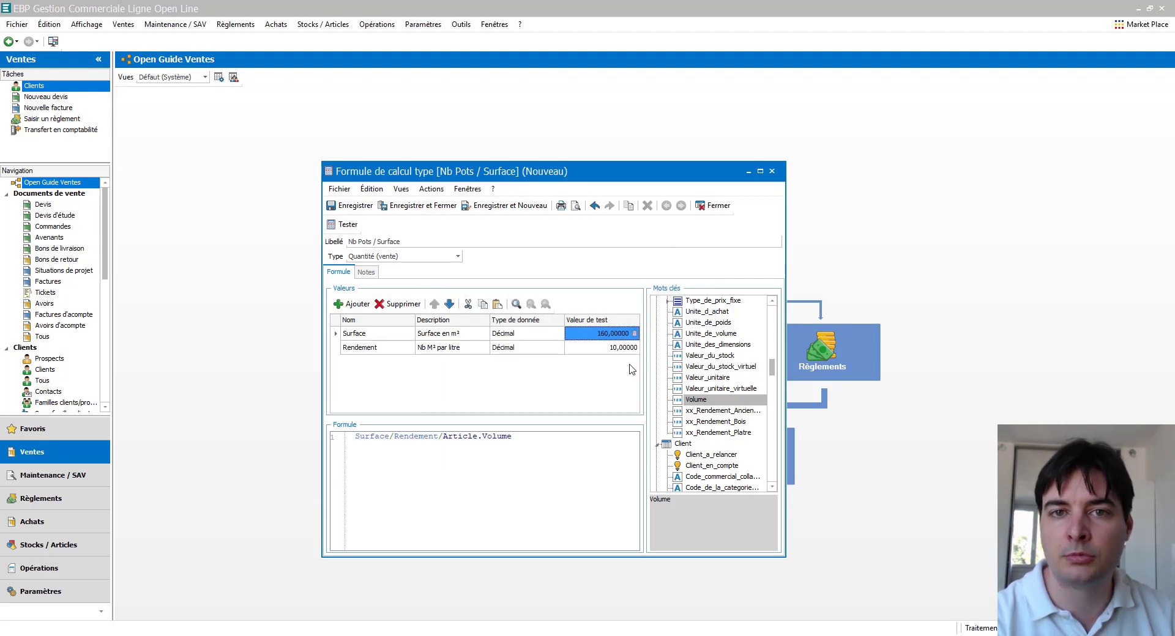
{"action": "left_click", "coordinate": [613, 347]}
{"action": "left_click", "coordinate": [613, 339]}
{"action": "left_click", "coordinate": [619, 348]}
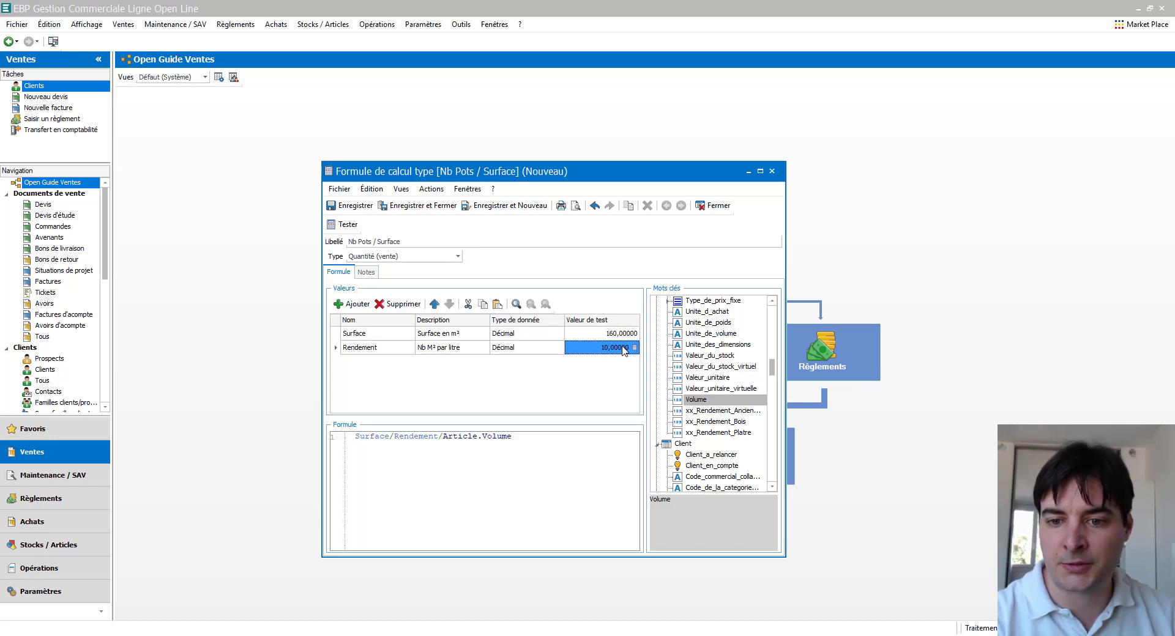
Insert the arithmetic function EntierSuperieur at the start of the formula, before Surface
{"action": "left_click_drag", "start_coordinate": [772, 367], "coordinate": [762, 478]}
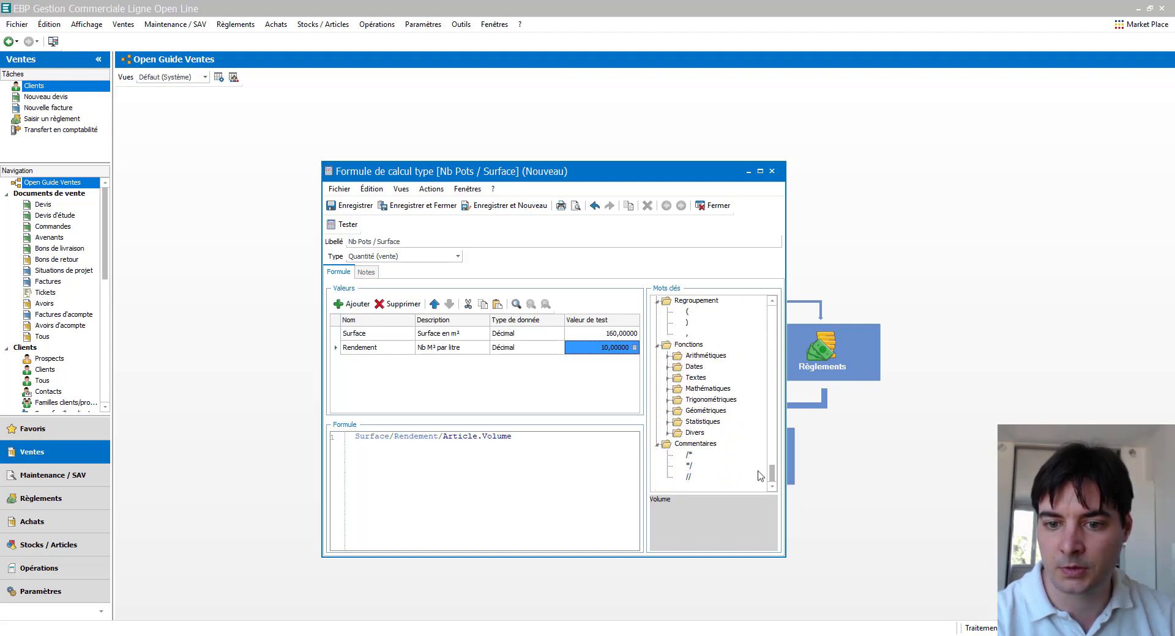
{"action": "left_click", "coordinate": [668, 390]}
{"action": "left_click", "coordinate": [668, 390]}
{"action": "left_click", "coordinate": [668, 357]}
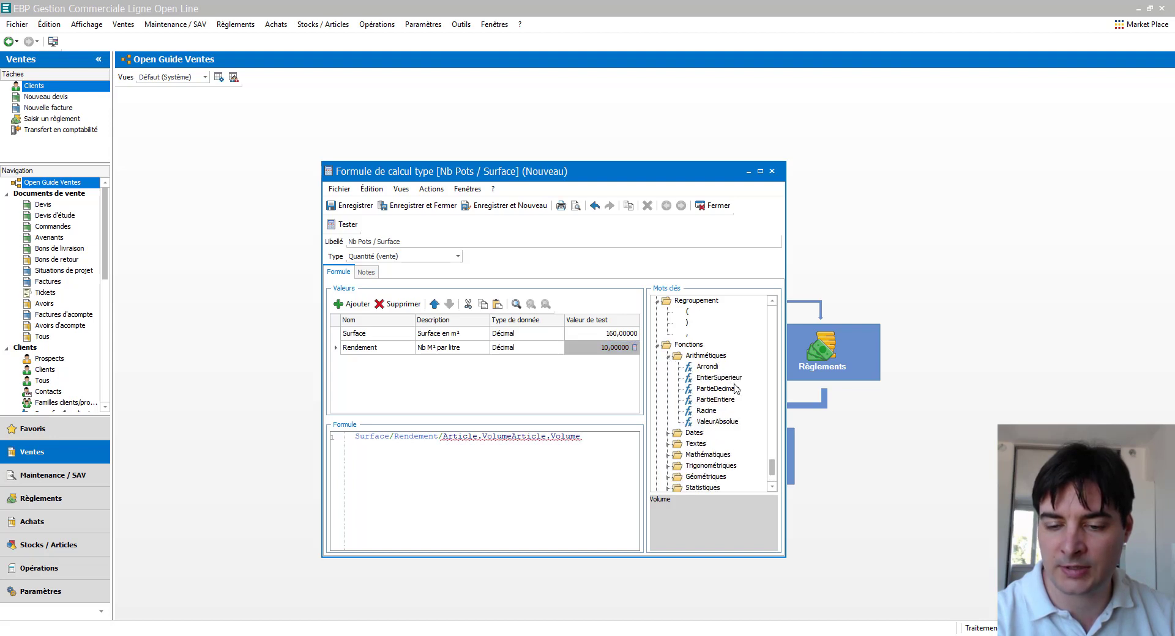
{"action": "left_click", "coordinate": [355, 436]}
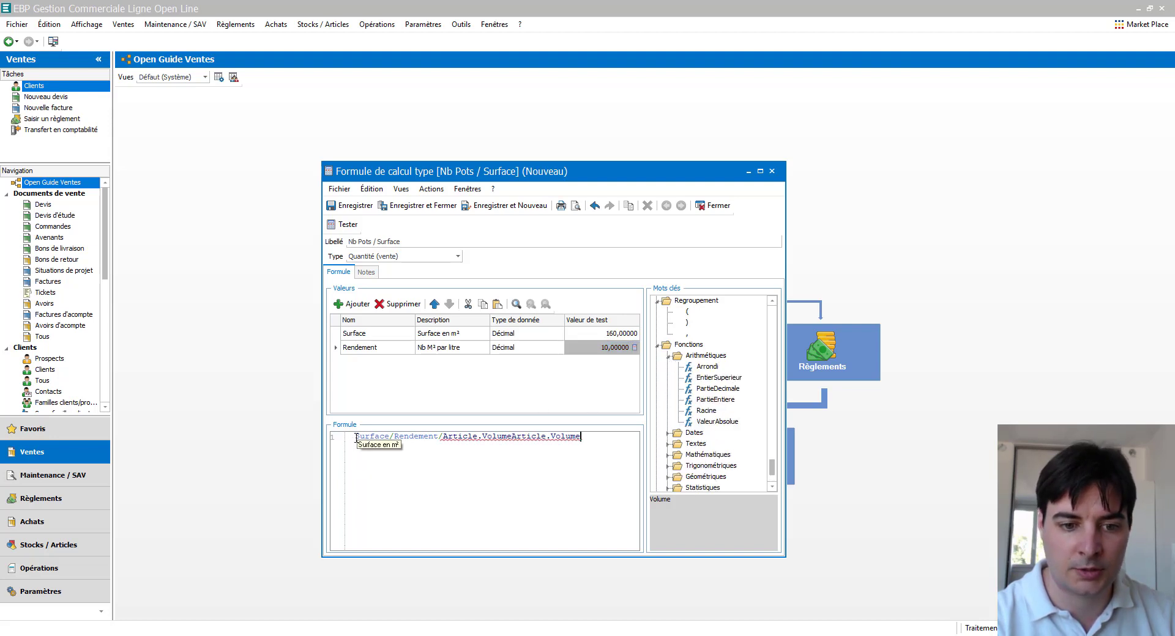
{"action": "double_click", "coordinate": [719, 377]}
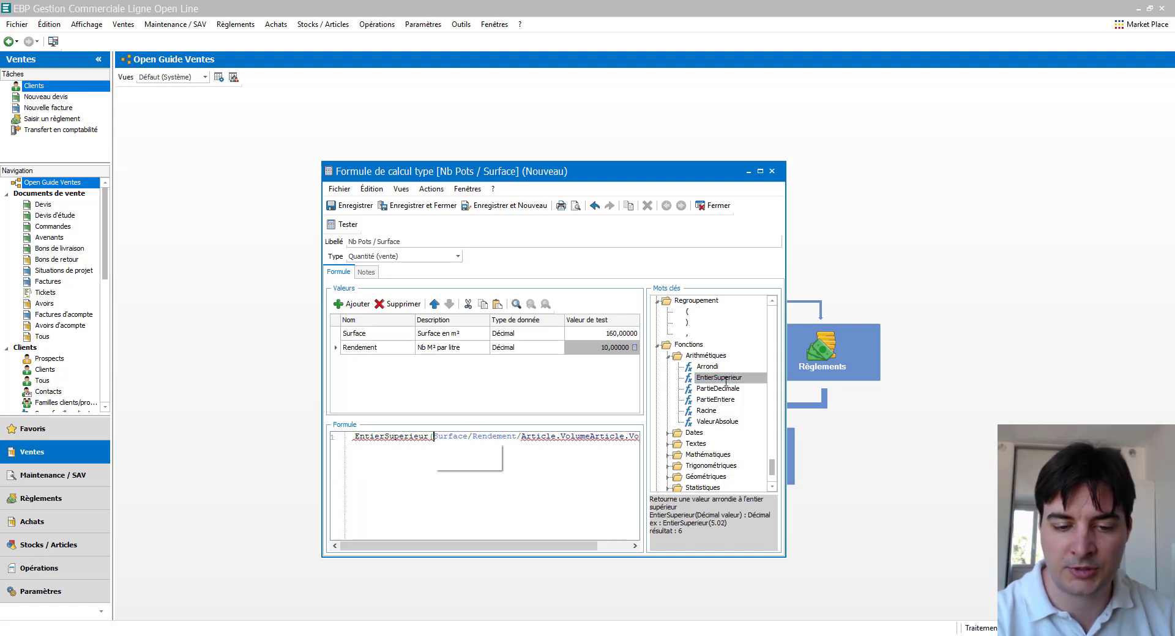
Close the EntierSuperieur parenthesis at the end of the formula and widen the formula window
{"action": "left_click_drag", "start_coordinate": [558, 545], "coordinate": [595, 546]}
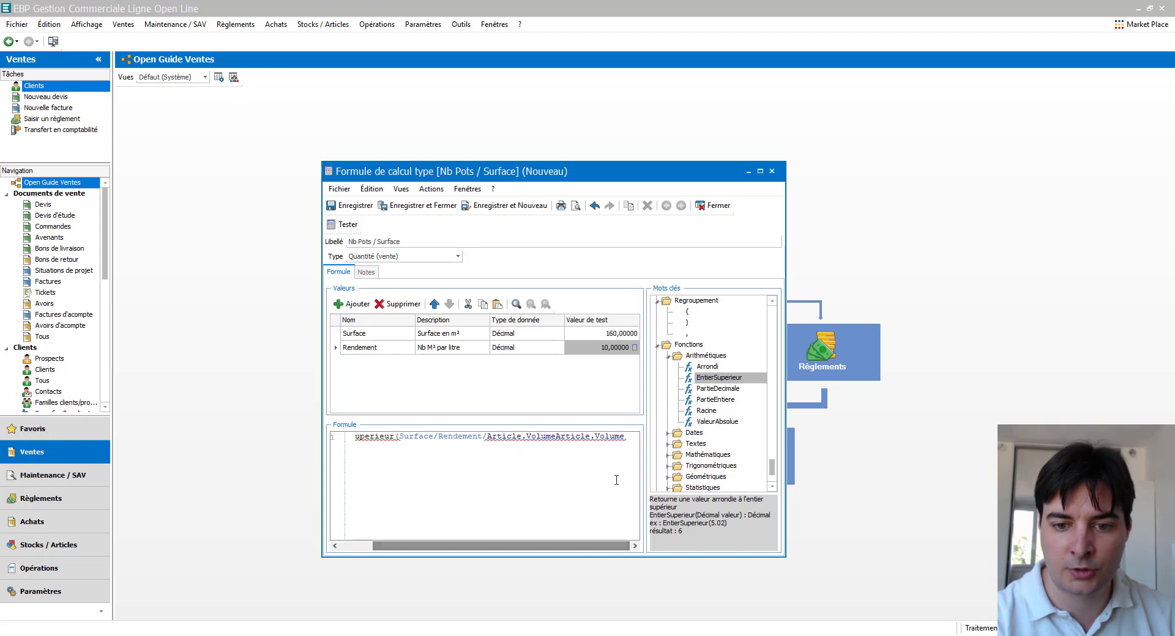
{"action": "key", "text": "Return"}
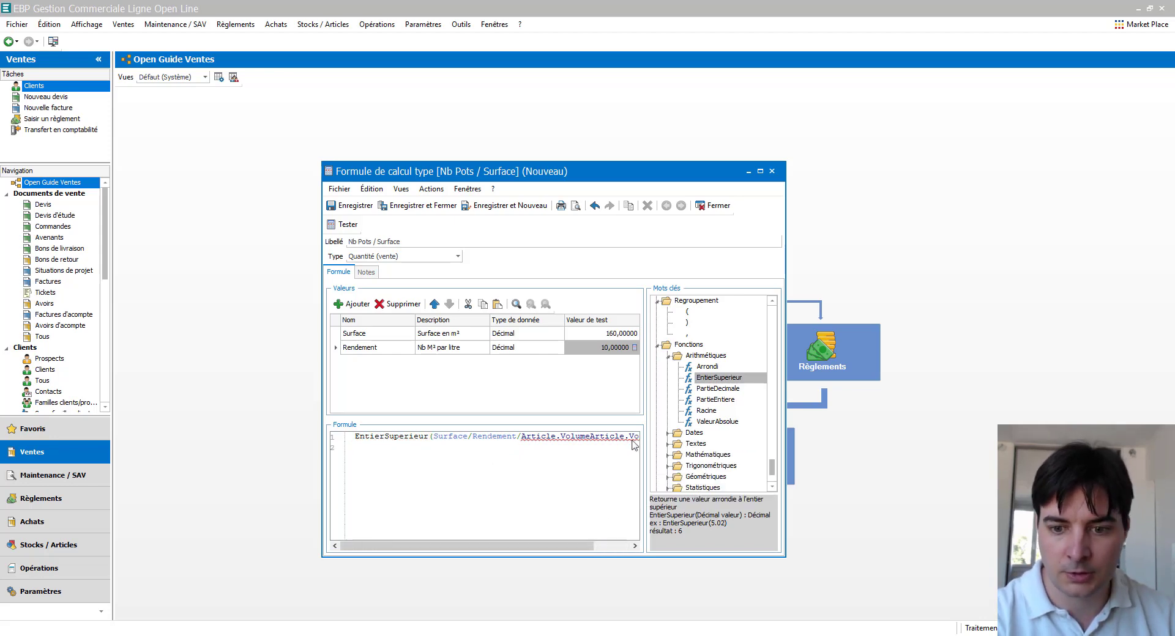
{"action": "left_click_drag", "start_coordinate": [786, 410], "coordinate": [999, 409]}
{"action": "left_click_drag", "start_coordinate": [621, 173], "coordinate": [531, 122]}
{"action": "left_click", "coordinate": [615, 388]}
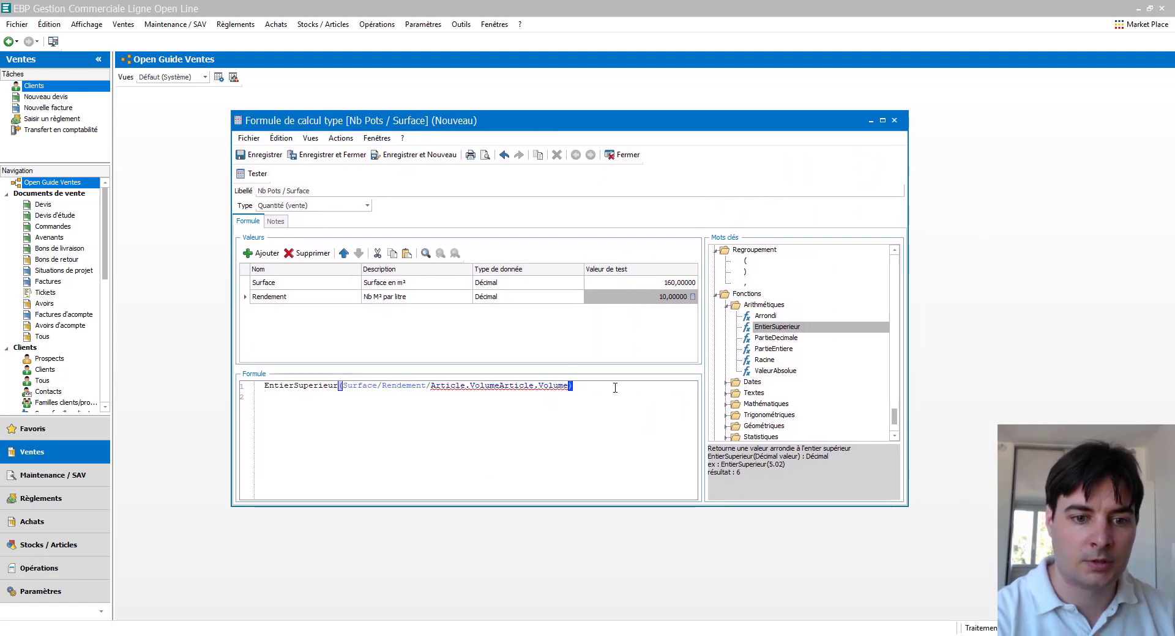
Test the formula and delete the duplicated Article.Volume before the closing parenthesis
{"action": "left_click", "coordinate": [255, 175]}
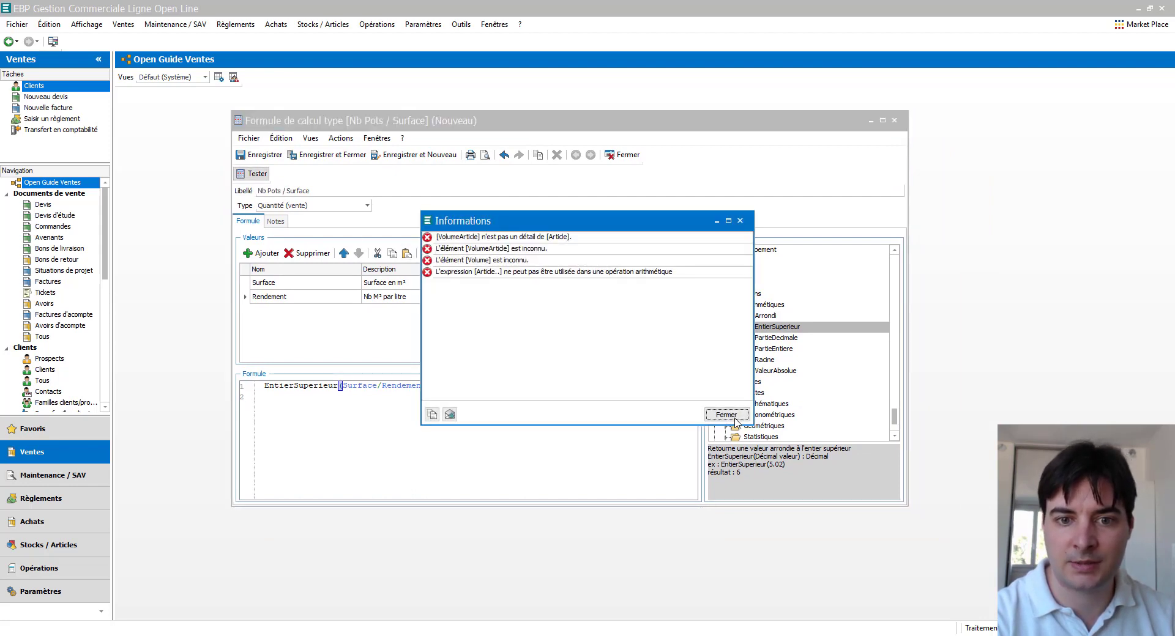
{"action": "left_click", "coordinate": [734, 419]}
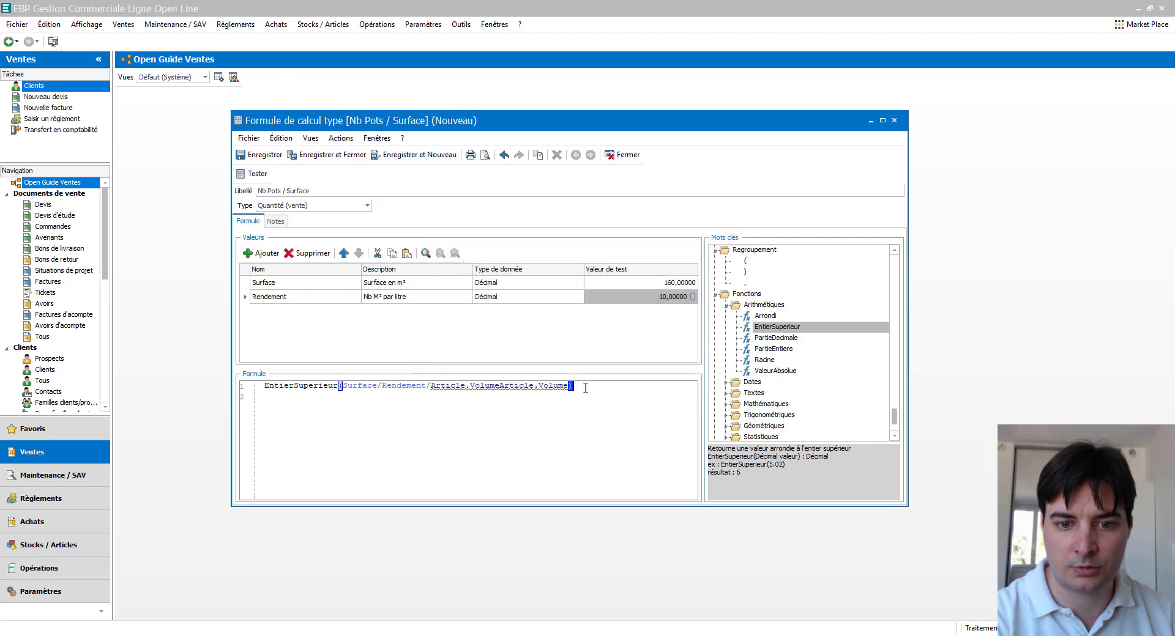
{"action": "mouse_move", "coordinate": [540, 390]}
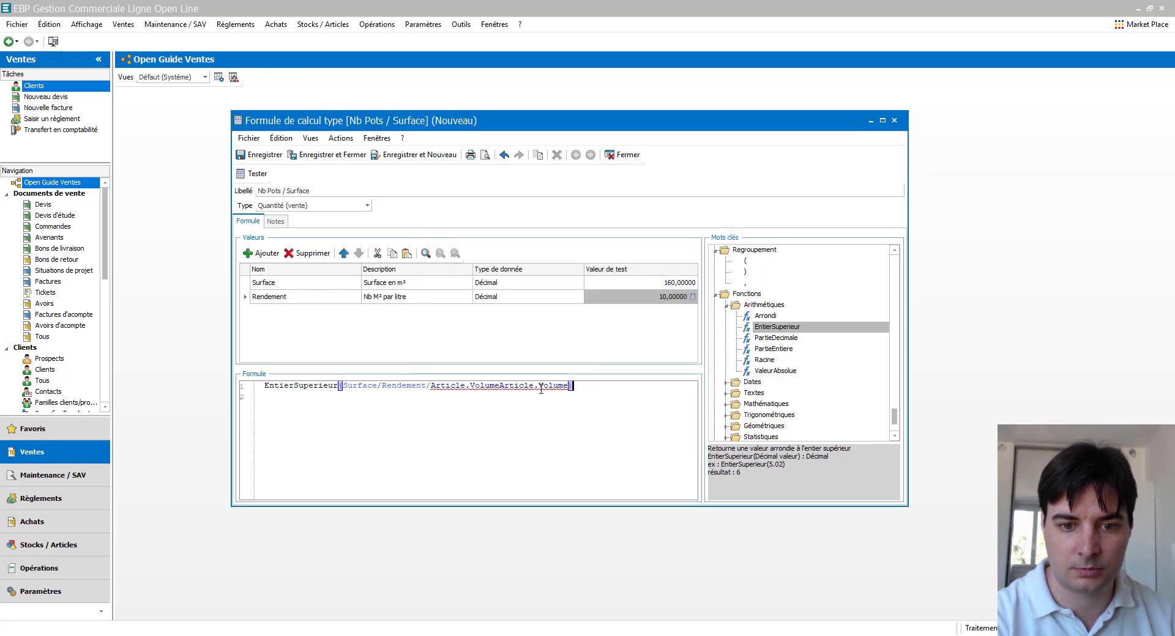
{"action": "left_click_drag", "start_coordinate": [499, 386], "coordinate": [587, 396]}
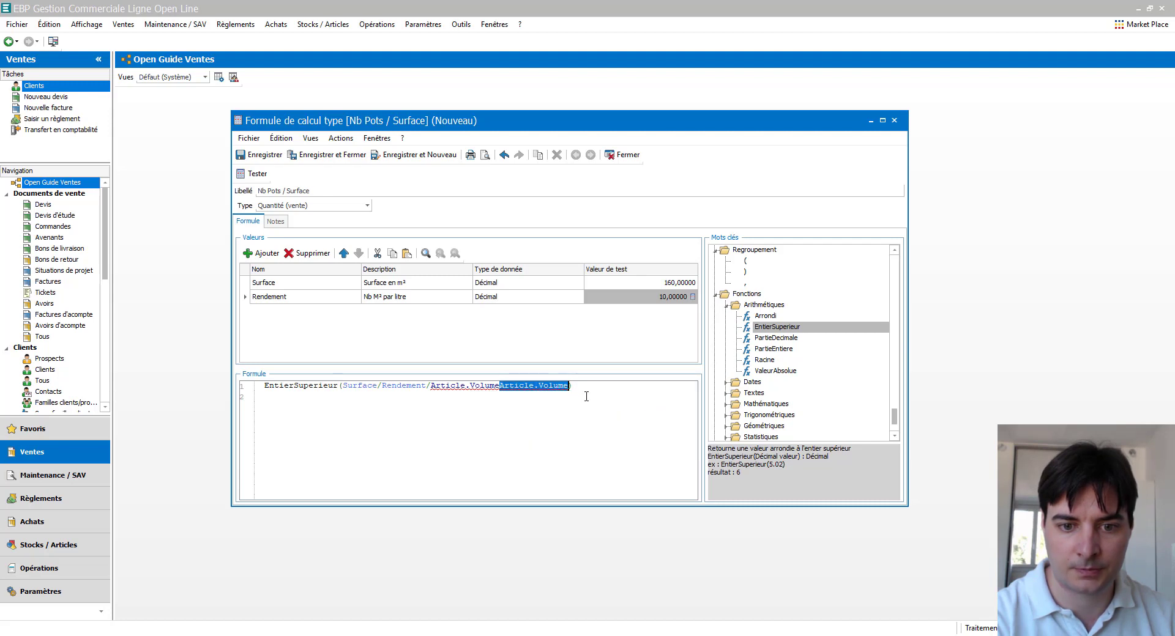
{"action": "key", "text": "Delete"}
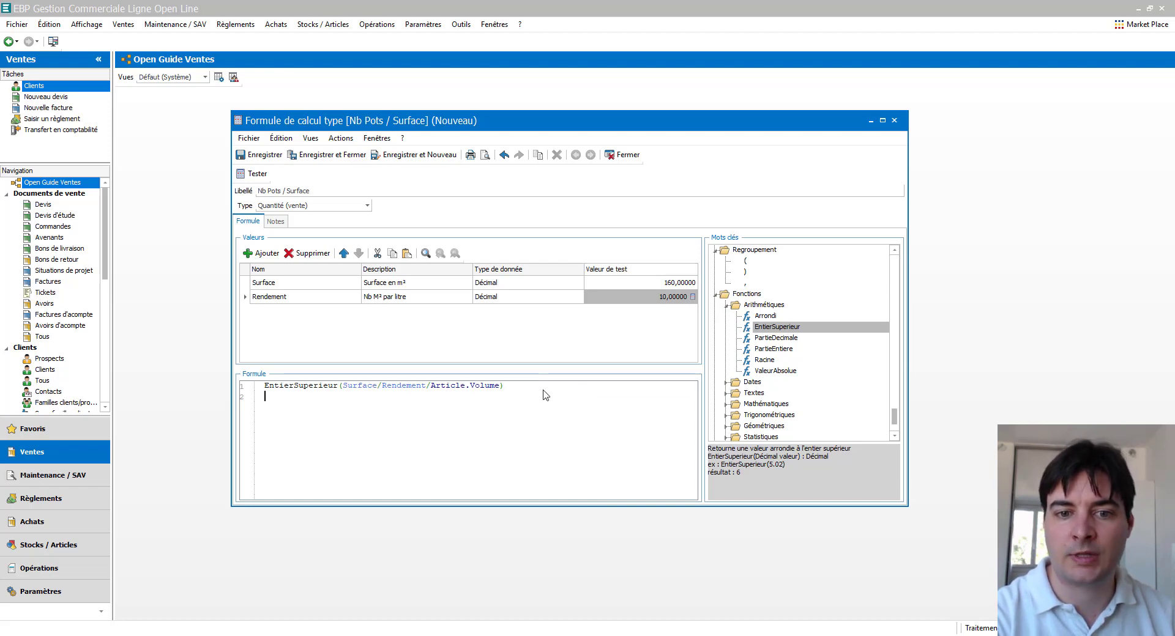
Test the formula EntierSuperieur(Surface/Rendement/Article.Volume) with the existing test values
{"action": "left_click", "coordinate": [252, 174]}
{"action": "left_click", "coordinate": [599, 419]}
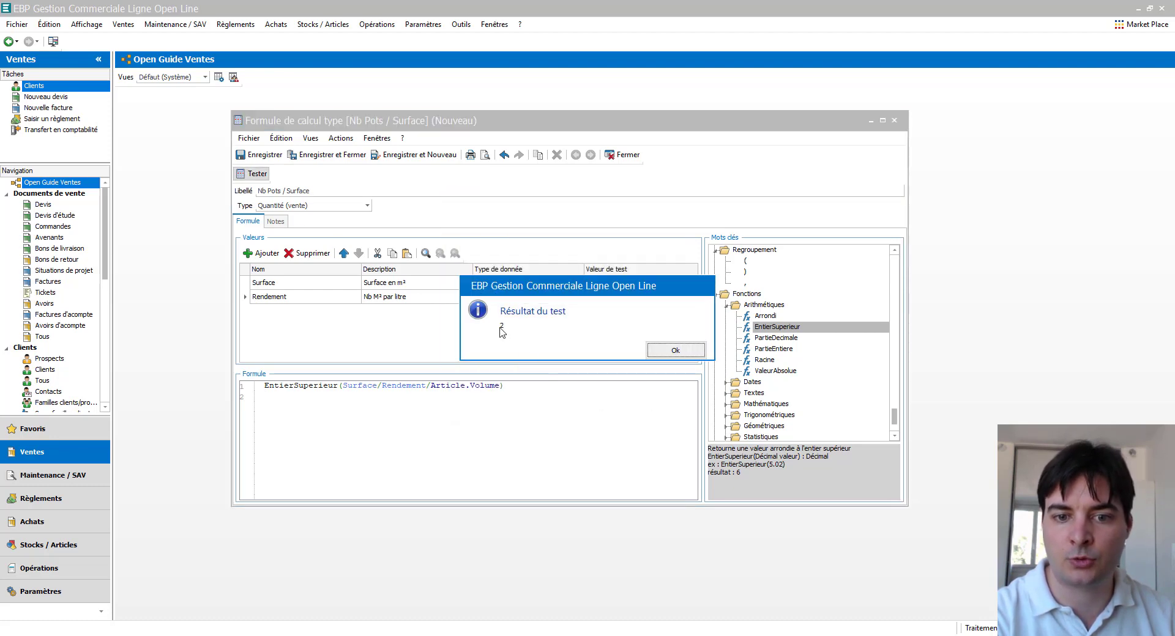
{"action": "left_click", "coordinate": [678, 350]}
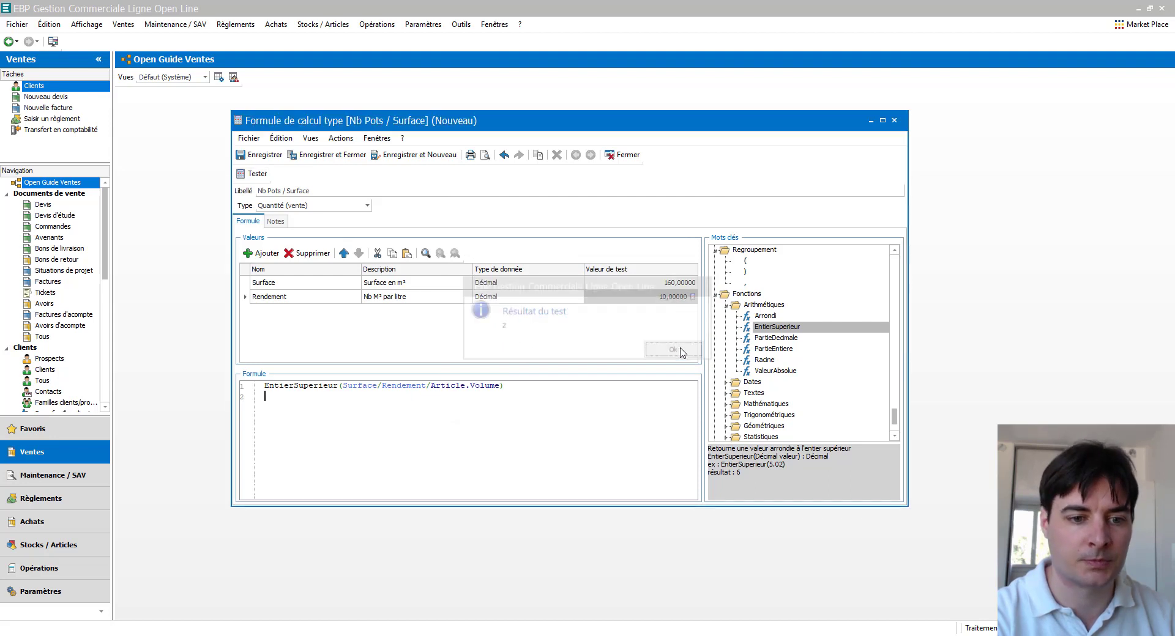
Append +1 after the closing parenthesis of the EntierSuperieur formula
{"action": "left_click", "coordinate": [537, 386]}
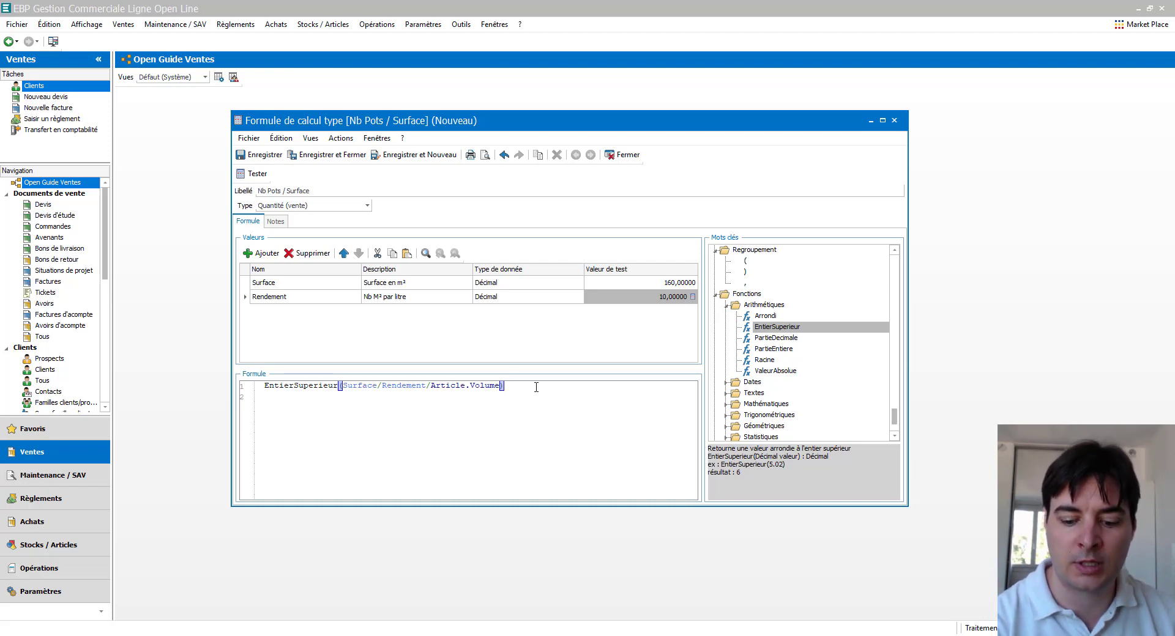
{"action": "type", "text": "+l"}
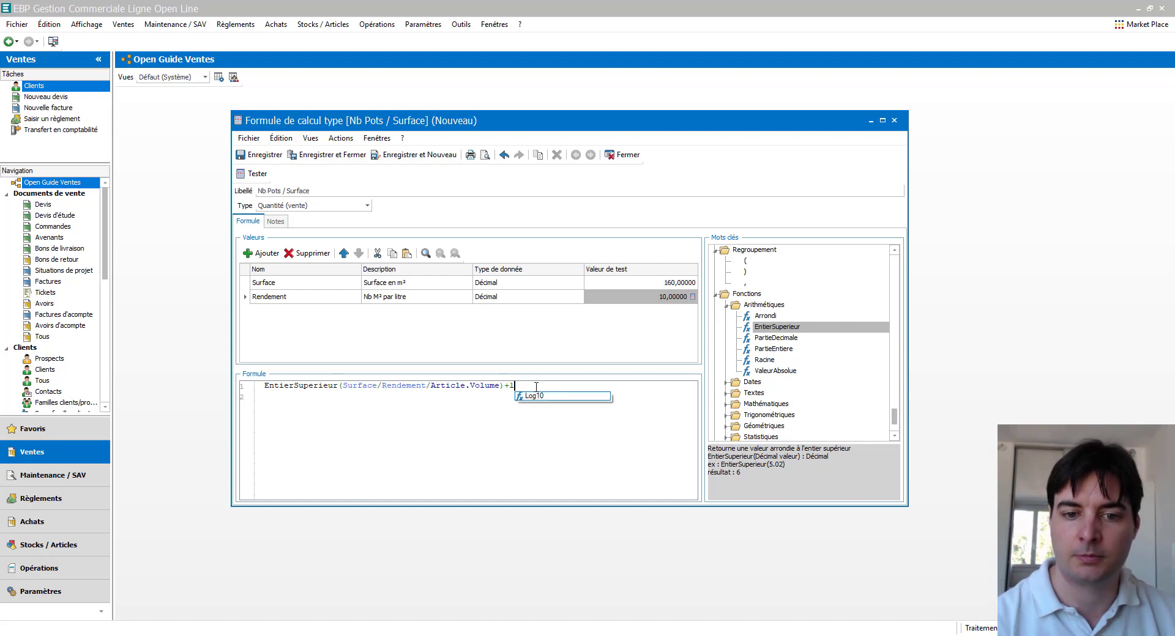
{"action": "left_click", "coordinate": [479, 433]}
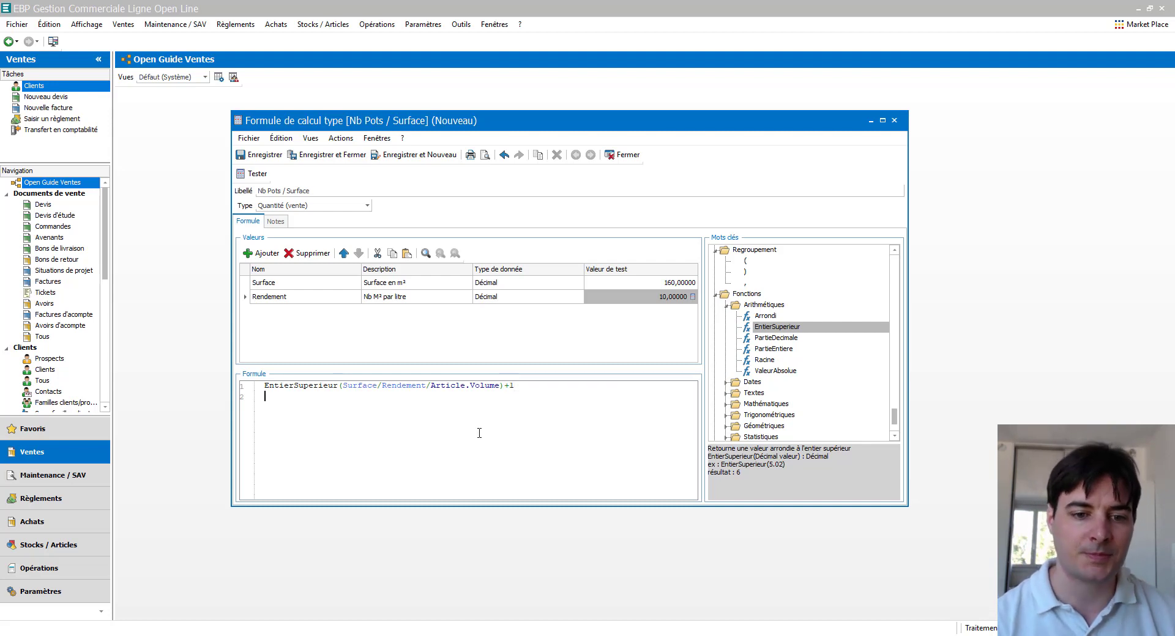
Test the formula with 15 for Article.Volume, then save and close the standard formula
{"action": "left_click", "coordinate": [252, 173]}
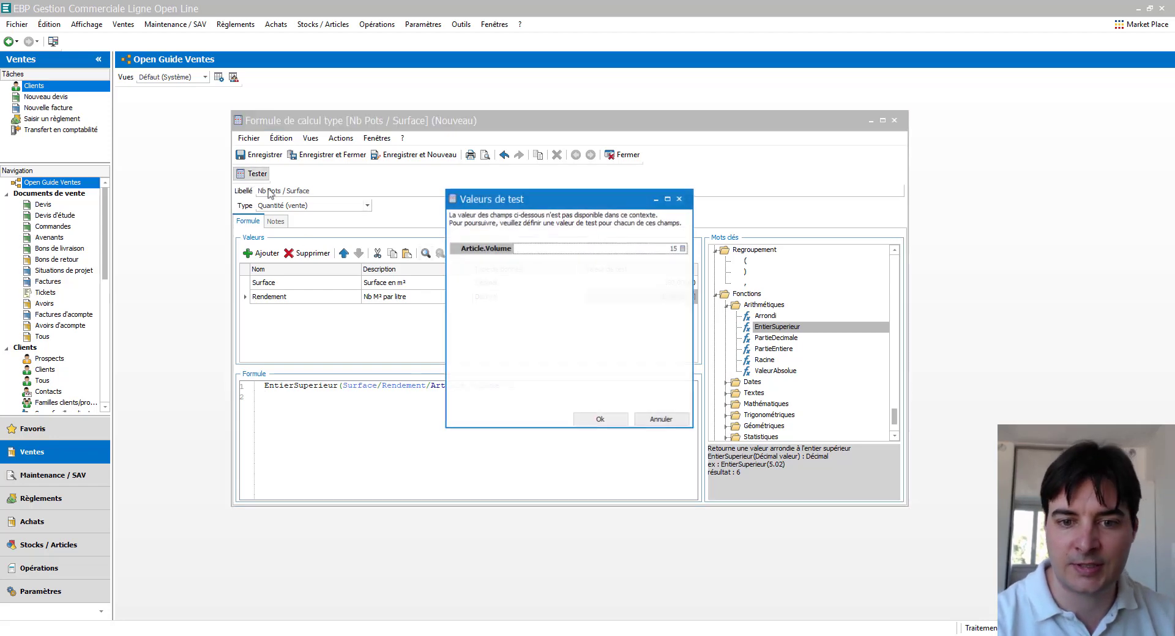
{"action": "left_click", "coordinate": [607, 419]}
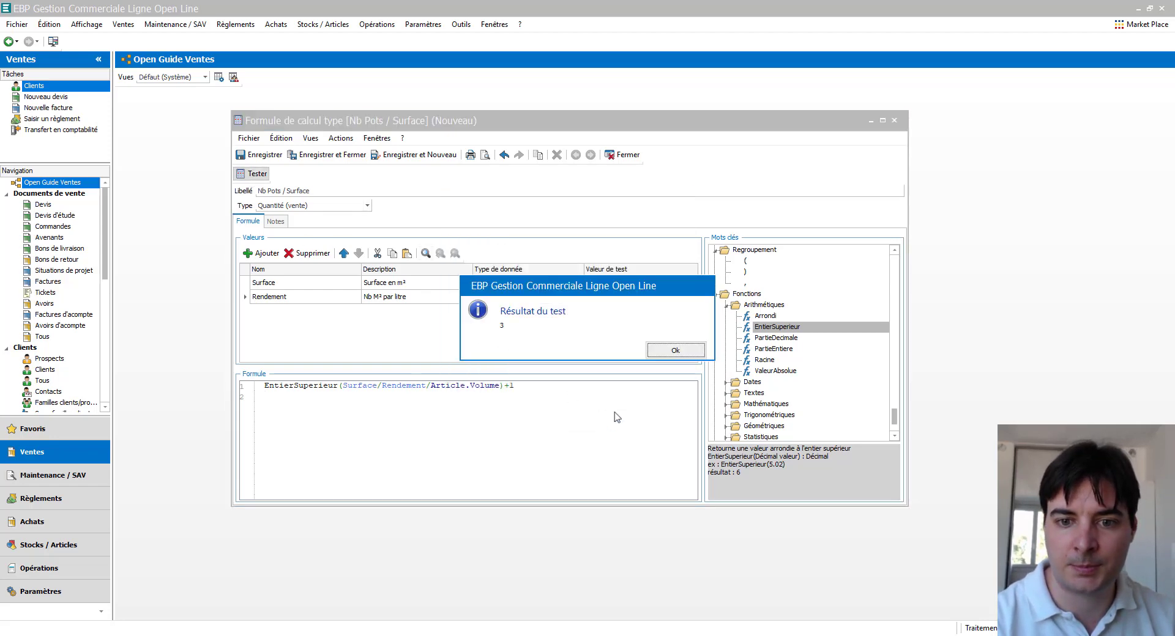
{"action": "left_click", "coordinate": [674, 352]}
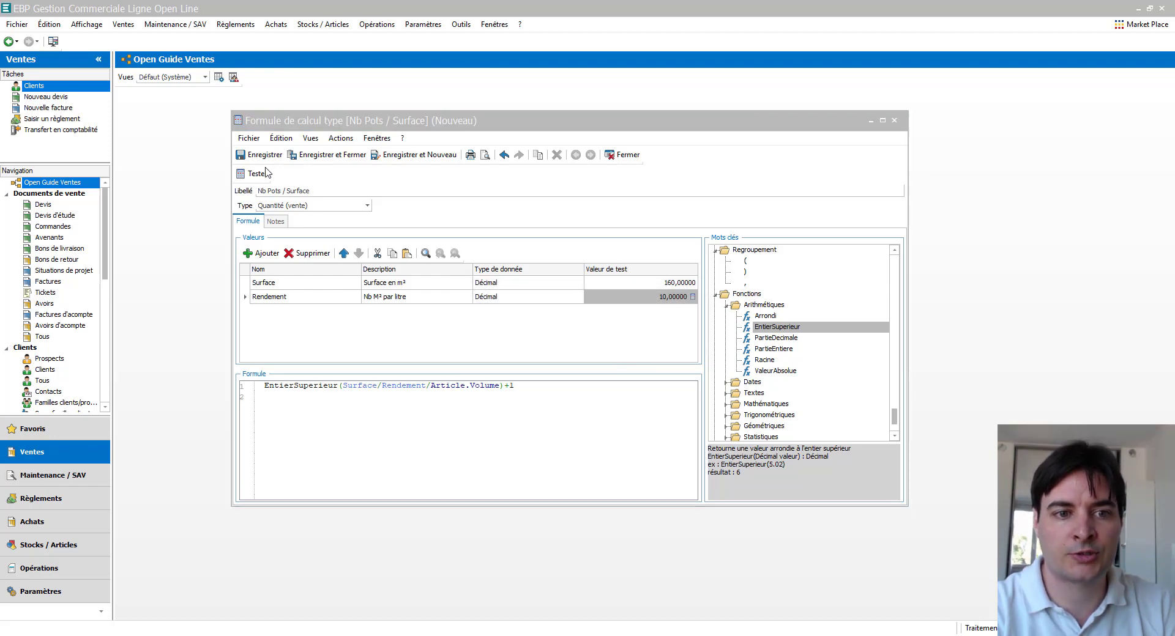
{"action": "left_click", "coordinate": [330, 158]}
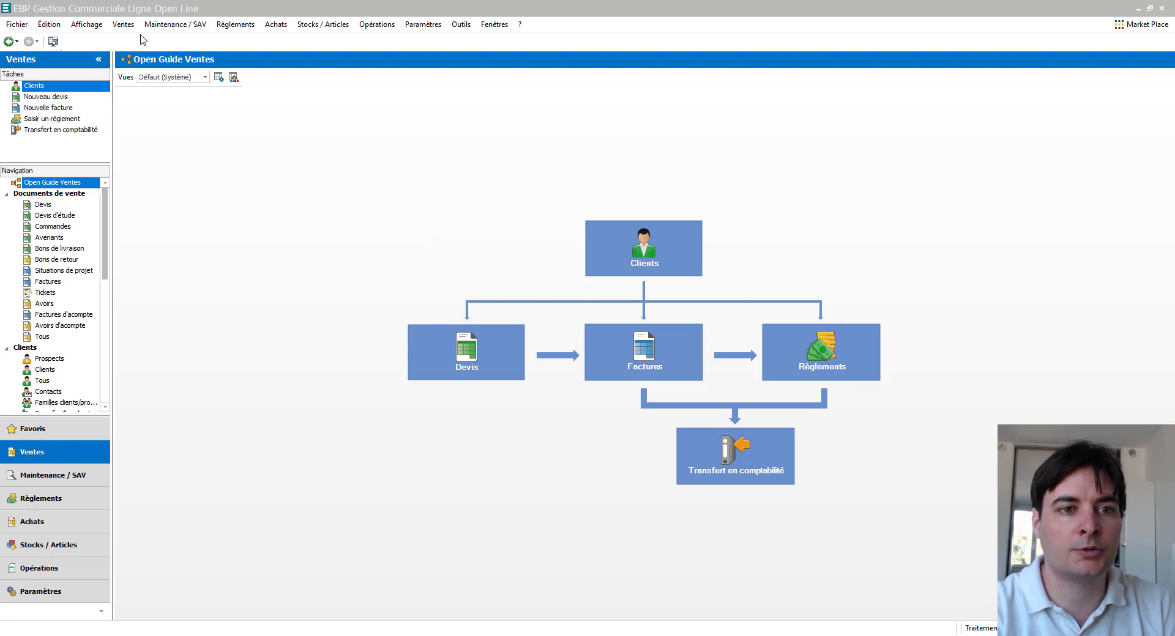
Open article AR00002 from the article list and expand Quantité (vente) among its formulas
{"action": "left_click", "coordinate": [323, 25]}
{"action": "mouse_move", "coordinate": [389, 76]}
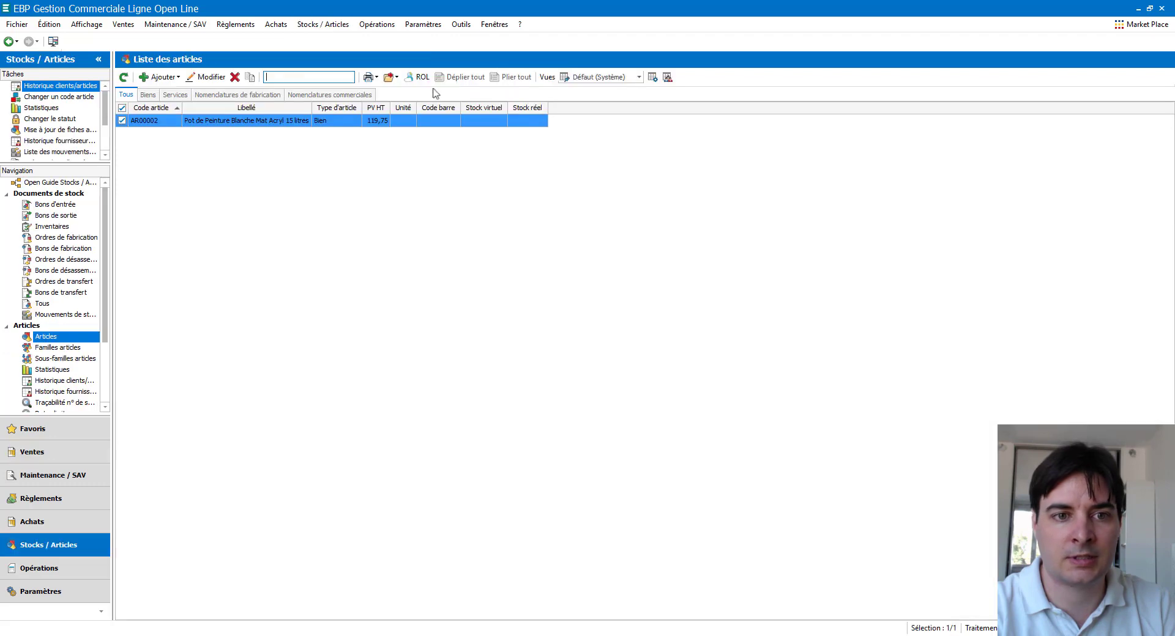
{"action": "double_click", "coordinate": [275, 121]}
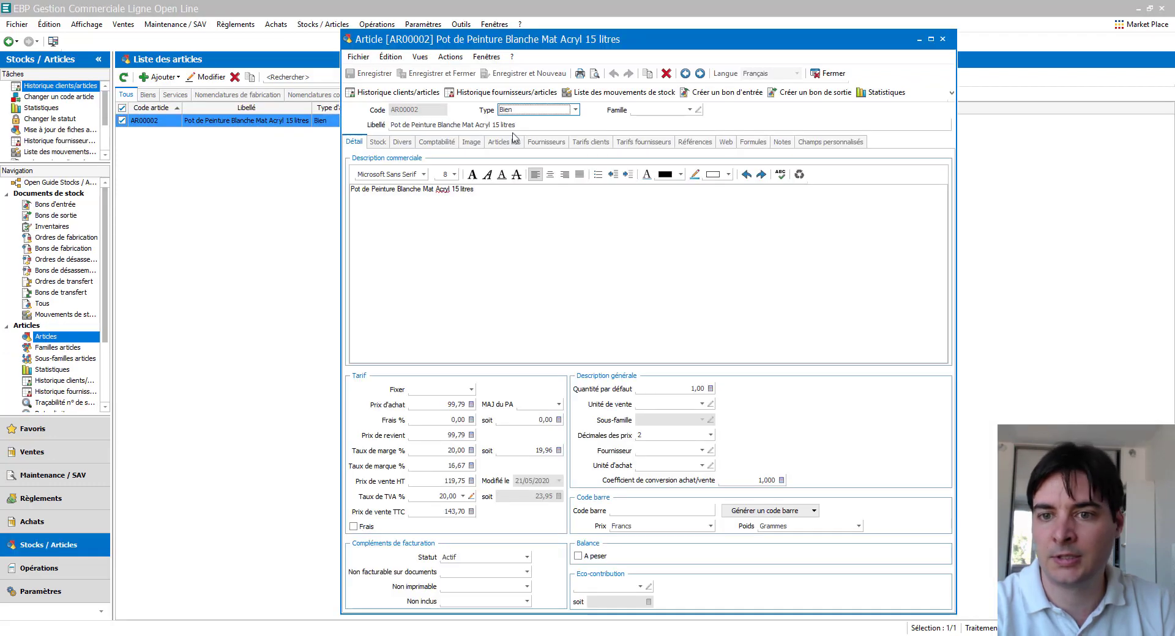
{"action": "left_click", "coordinate": [754, 142]}
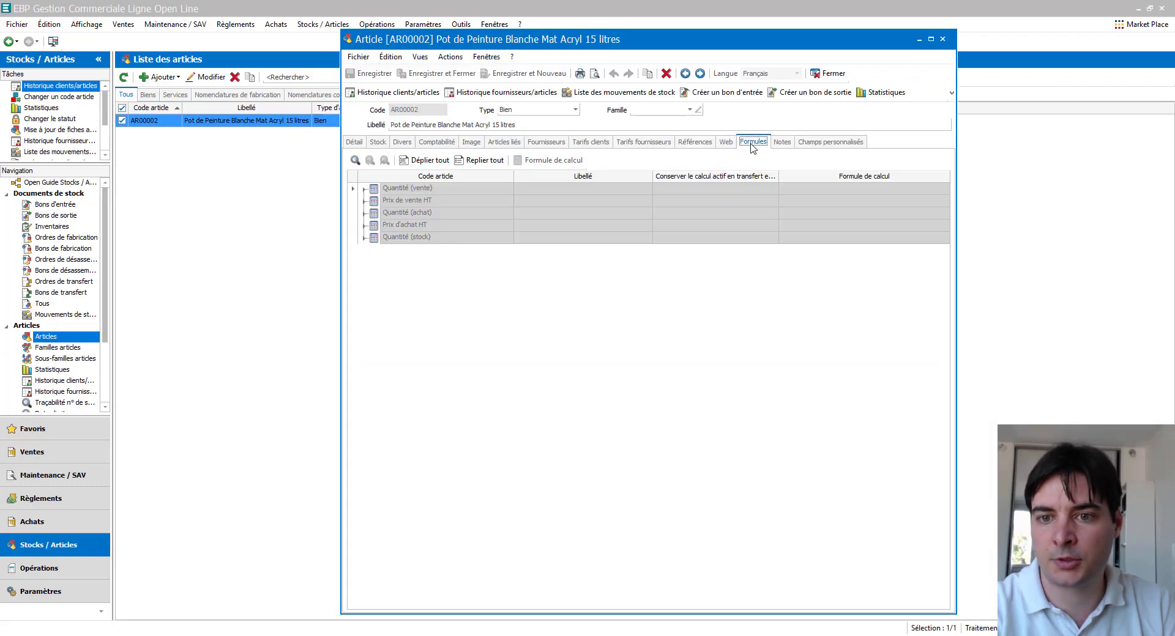
{"action": "left_click", "coordinate": [365, 190]}
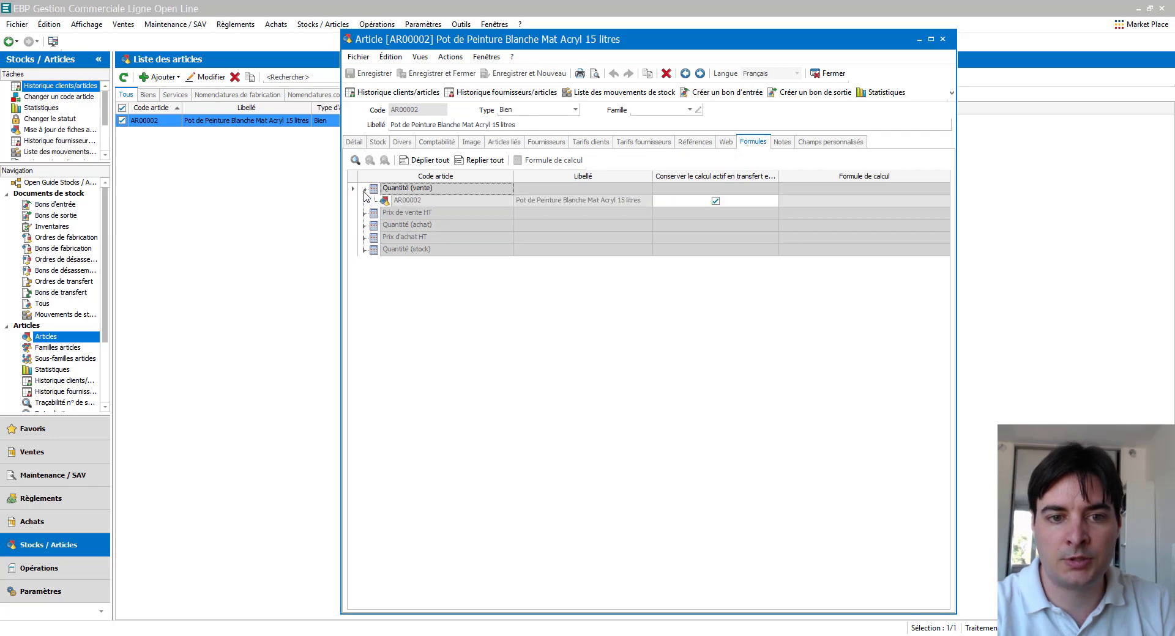
Assign the standard formula Nb Pots / Surface as the sales-quantity calculation of article AR00002 and validate it
{"action": "left_click", "coordinate": [533, 203]}
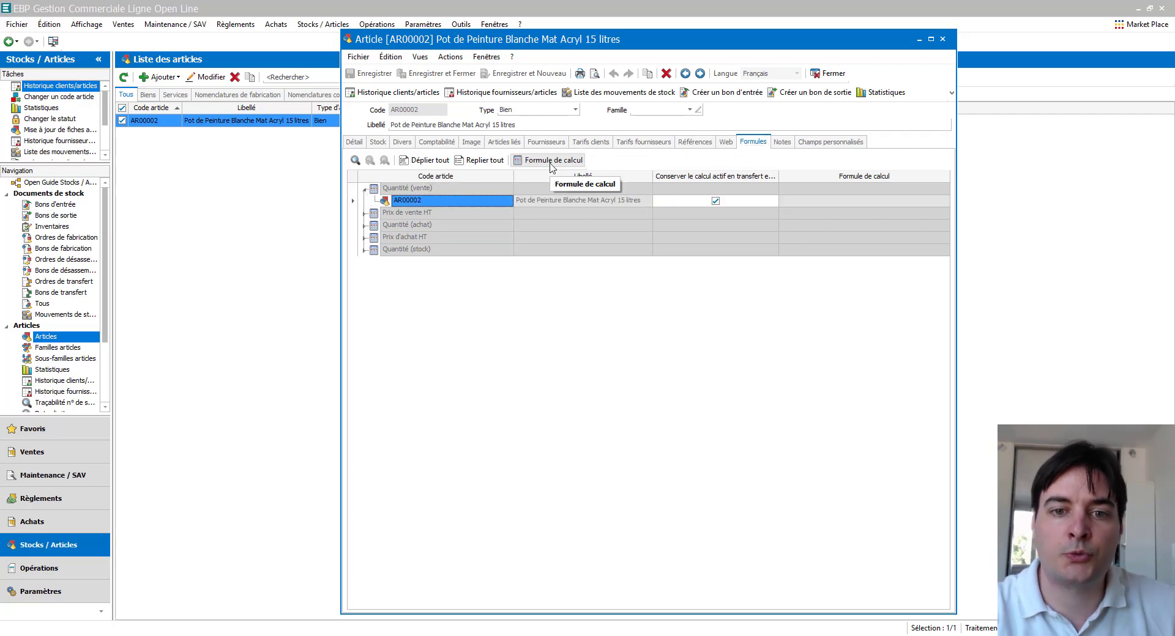
{"action": "left_click", "coordinate": [551, 163]}
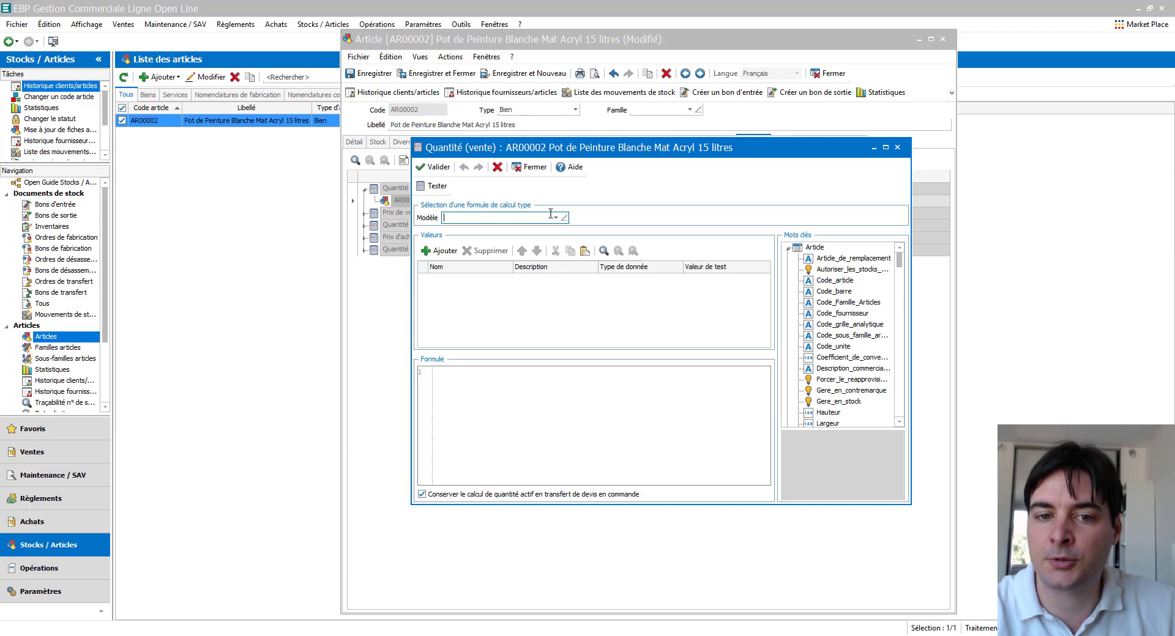
{"action": "left_click", "coordinate": [556, 218]}
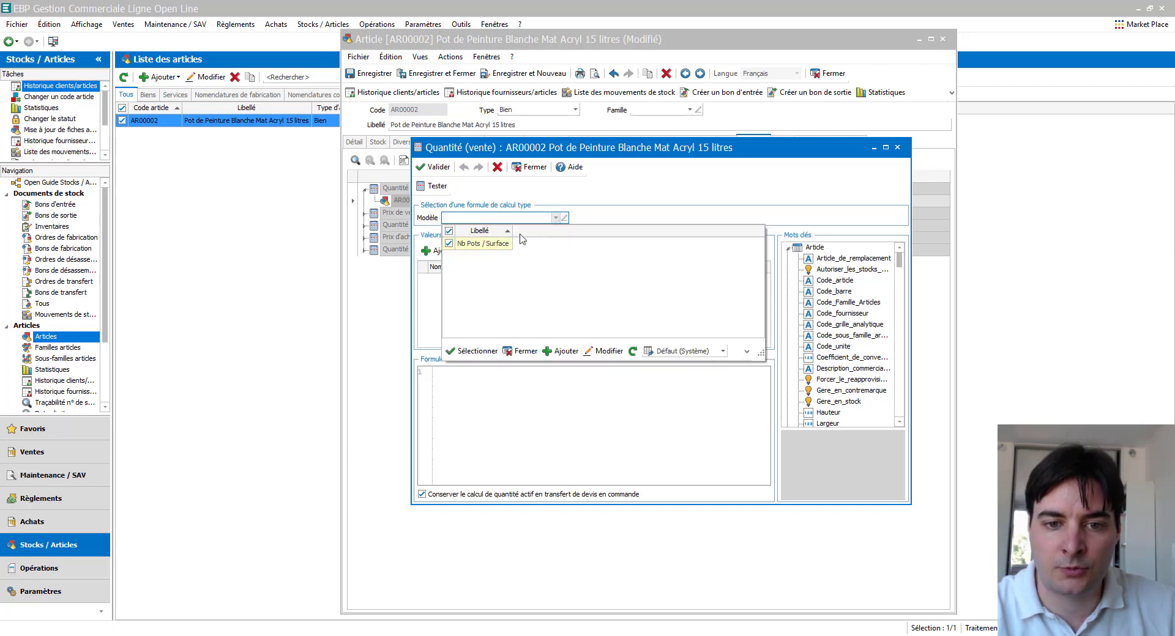
{"action": "left_click", "coordinate": [492, 252]}
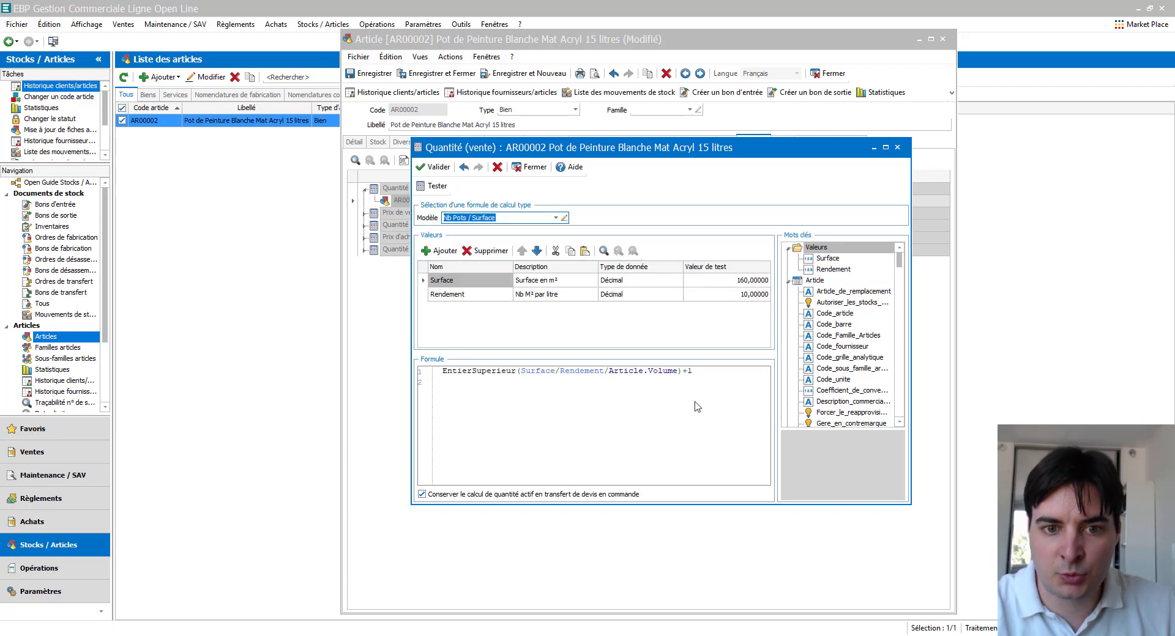
{"action": "left_click", "coordinate": [432, 168]}
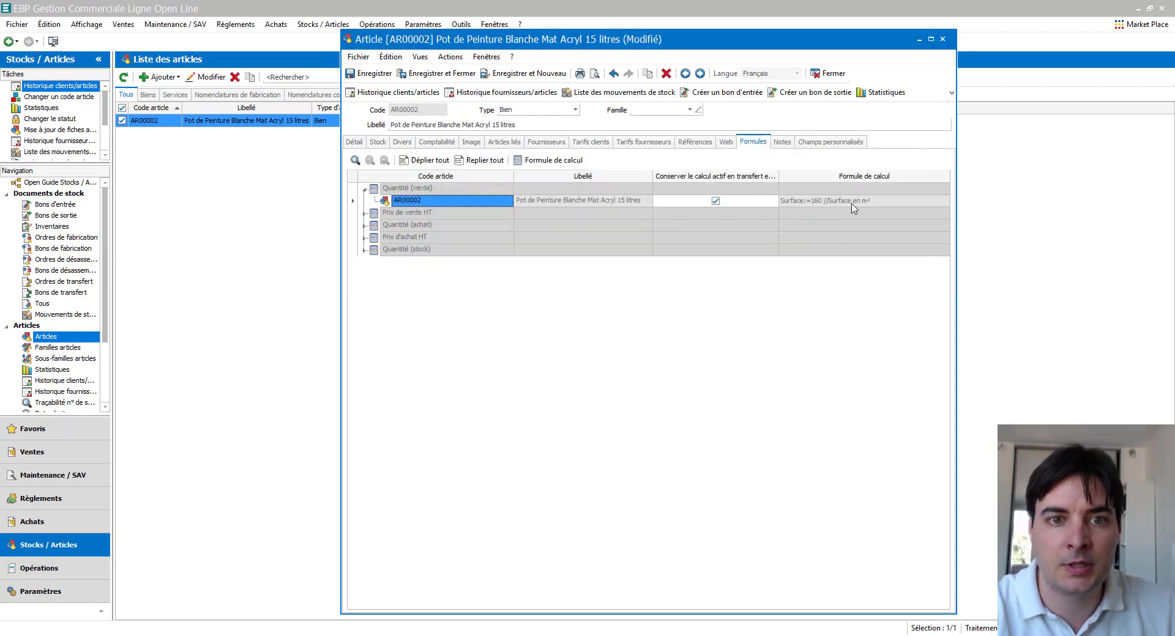
Save and close the article, applying the sales-quantity formula to the nomenclature component lines that contain it
{"action": "left_click", "coordinate": [432, 74]}
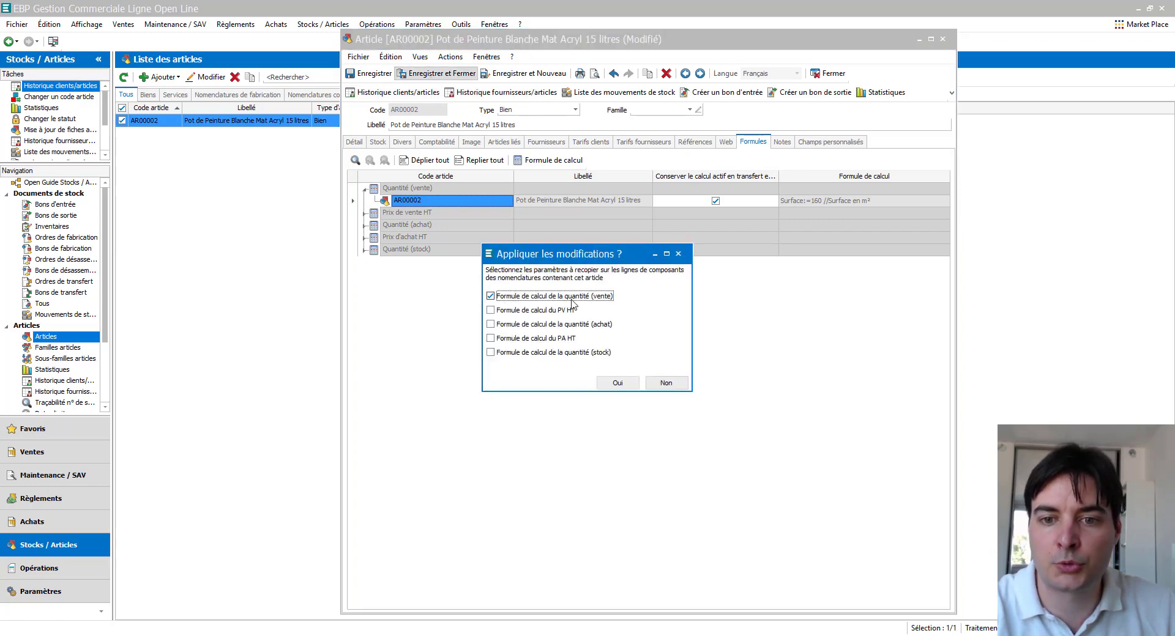
{"action": "left_click", "coordinate": [617, 383]}
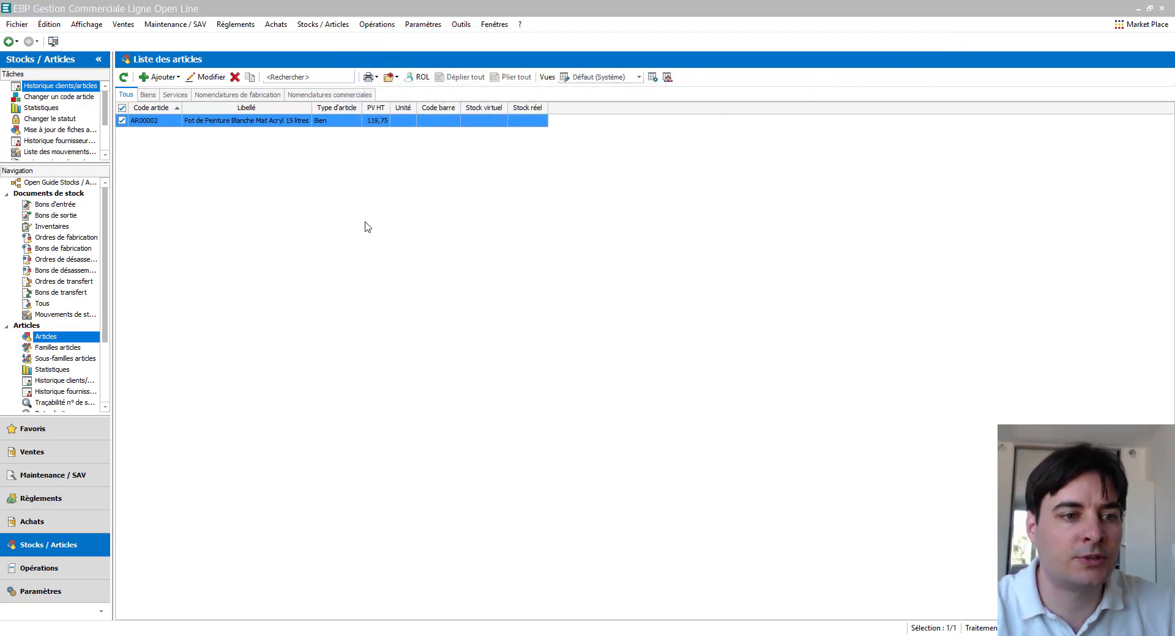
Open the existing quote in the sales documents and add article AR00002 to its first detail line
{"action": "left_click", "coordinate": [56, 457]}
{"action": "left_click", "coordinate": [466, 343]}
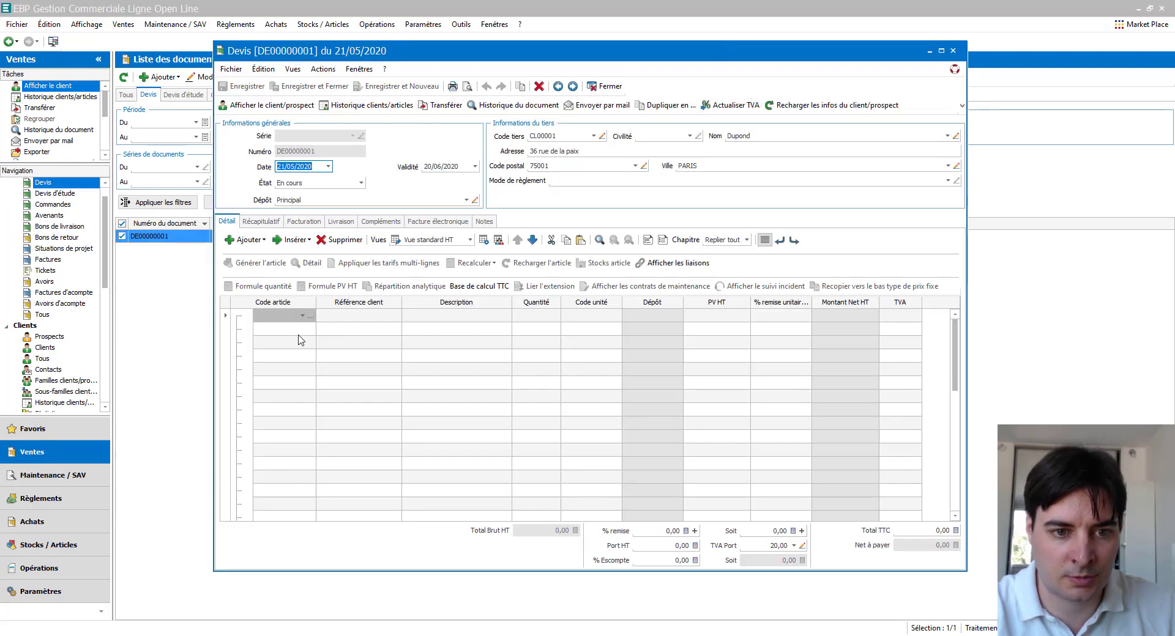
{"action": "left_click", "coordinate": [298, 335]}
{"action": "left_click", "coordinate": [301, 317]}
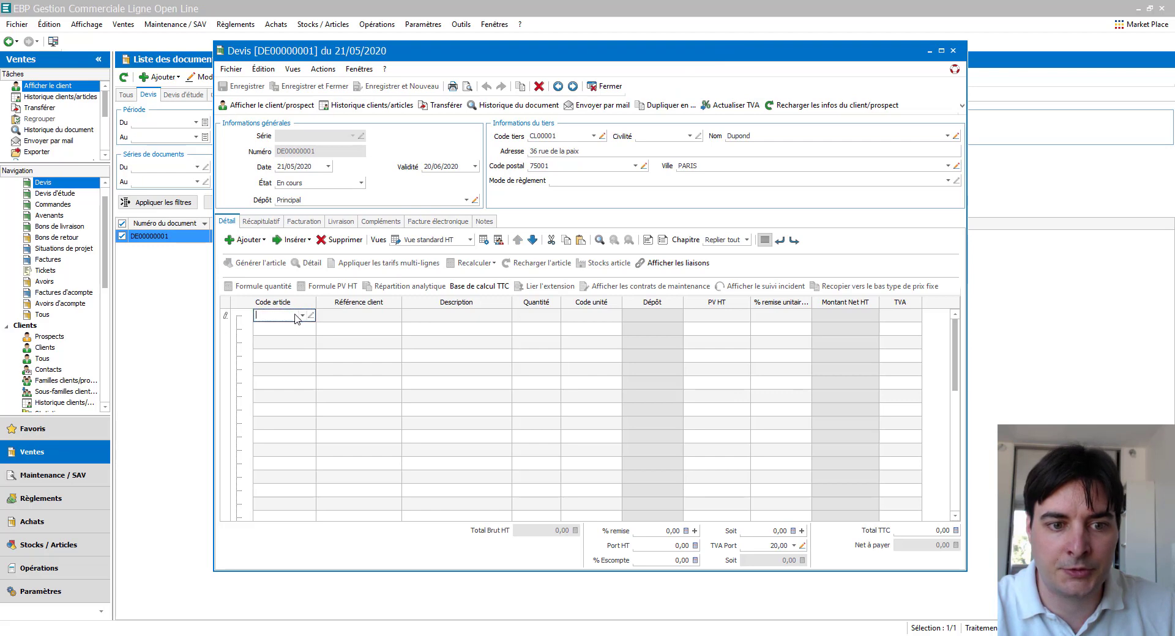
{"action": "left_click", "coordinate": [302, 316]}
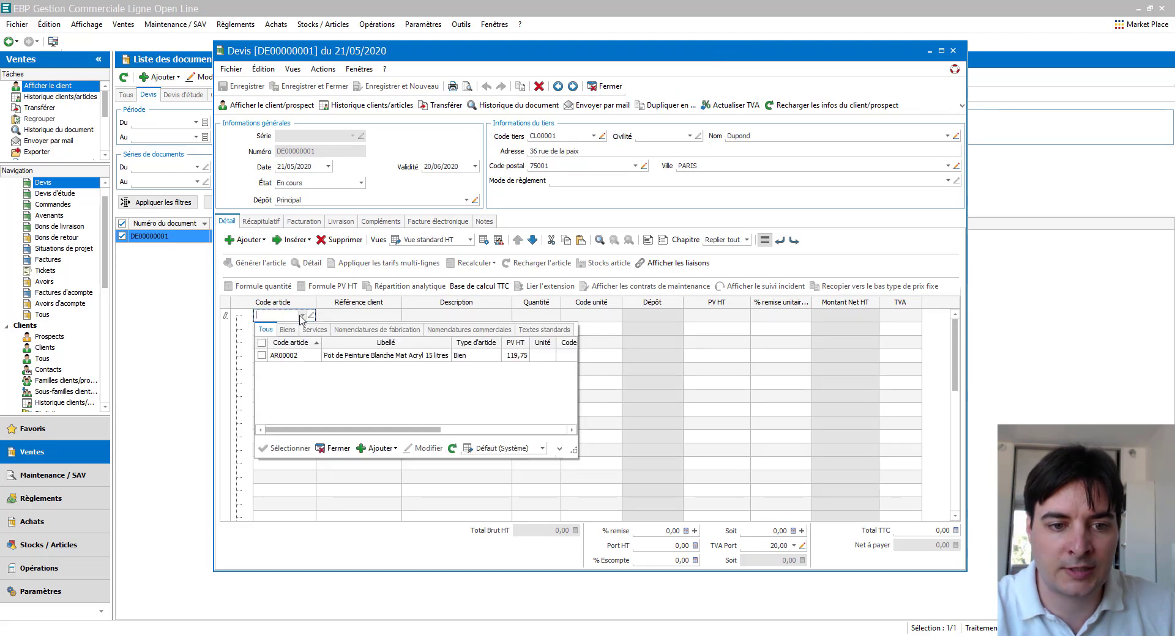
{"action": "left_click", "coordinate": [305, 362]}
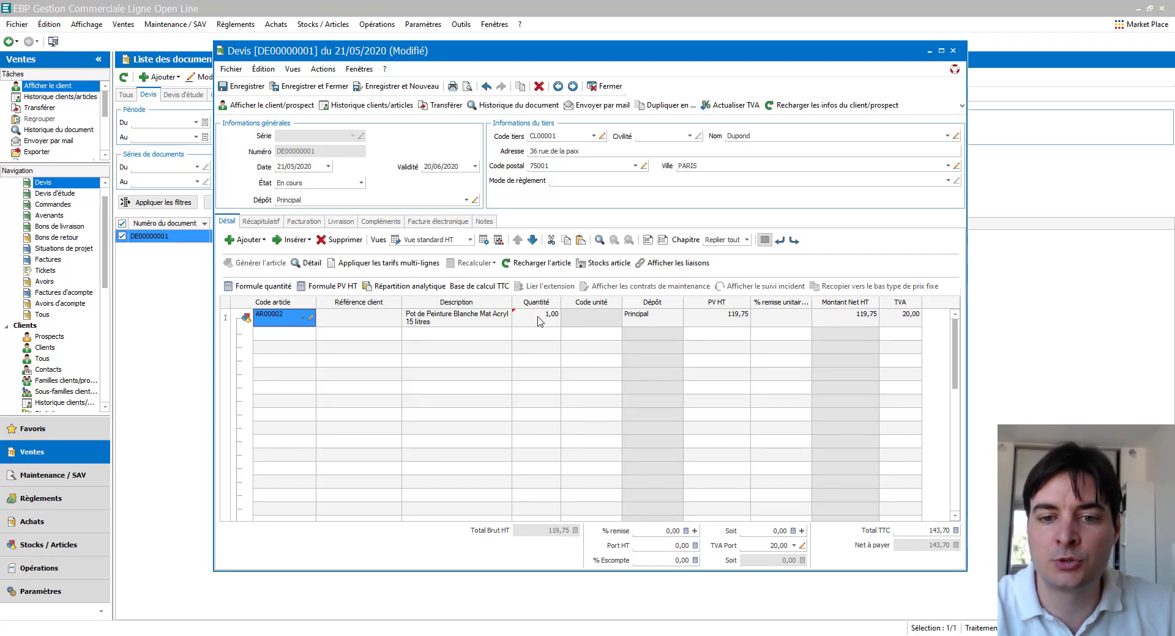
Open the quantity formula of the AR00002 line, set Surface to 150 and Rendement to 10, and test it
{"action": "left_click", "coordinate": [540, 319]}
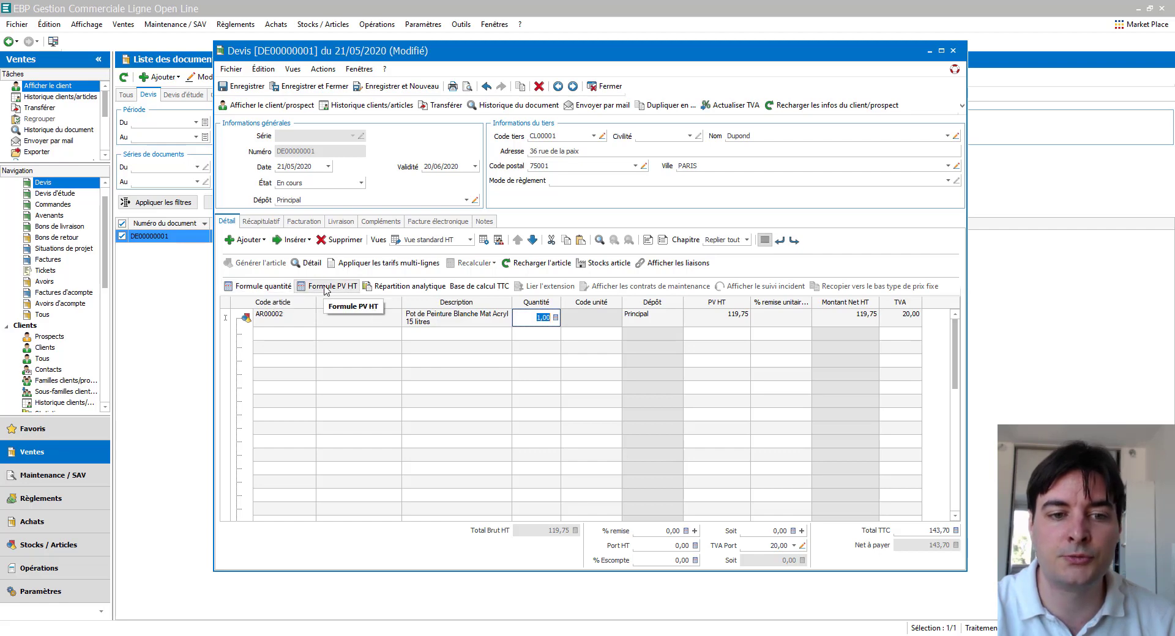
{"action": "left_click", "coordinate": [273, 287]}
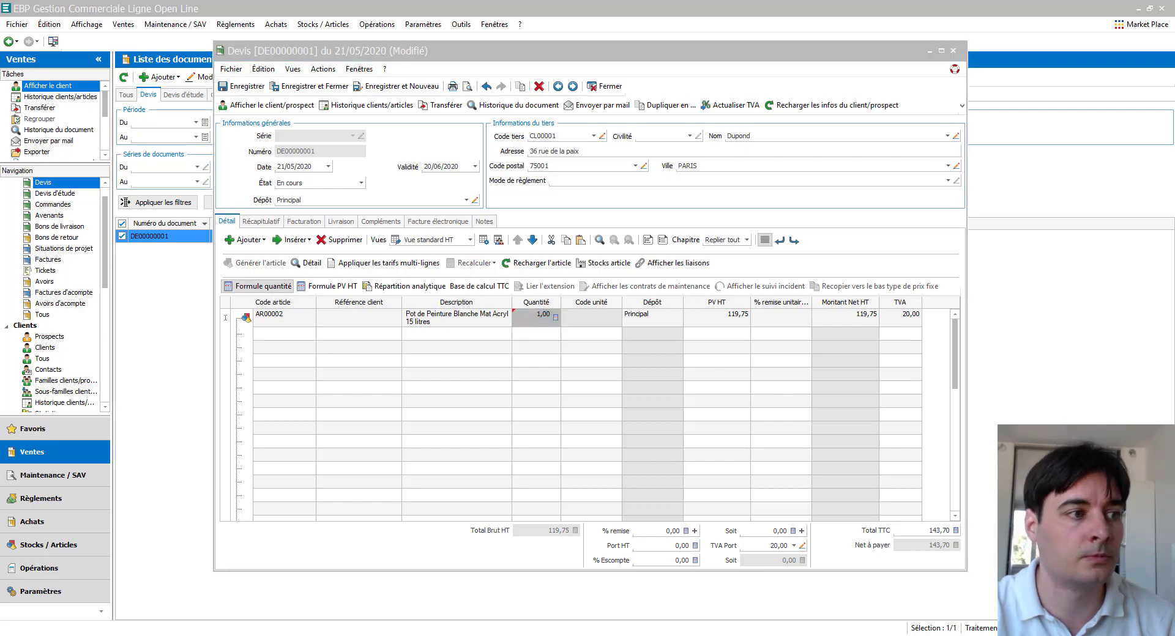
{"action": "left_click_drag", "start_coordinate": [606, 142], "coordinate": [636, 164]}
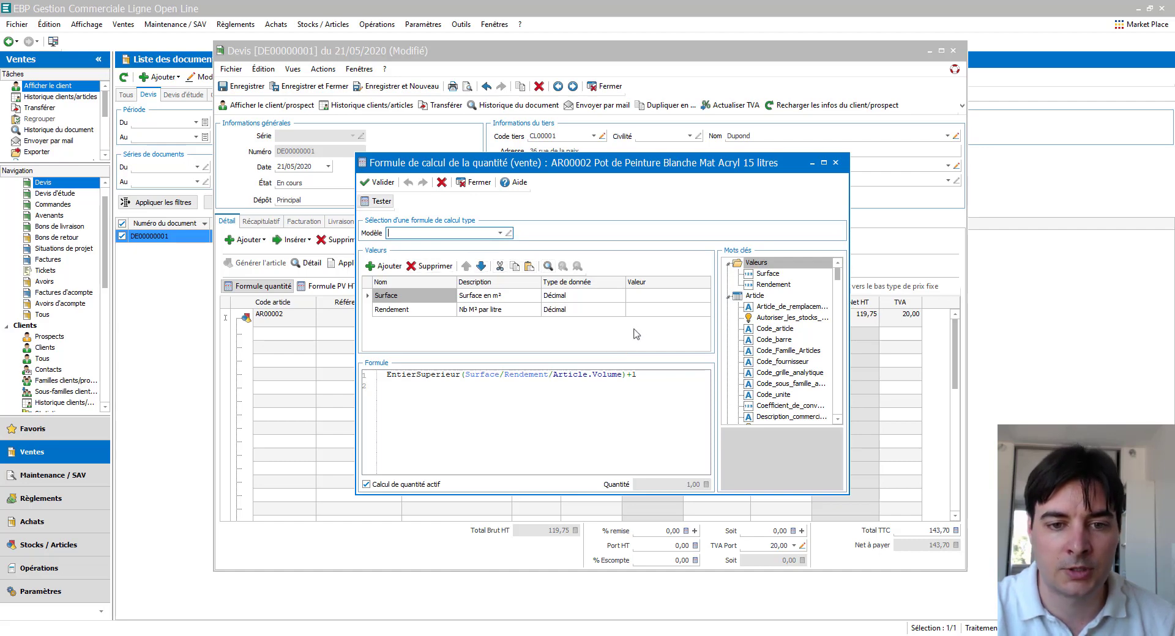
{"action": "left_click", "coordinate": [658, 299]}
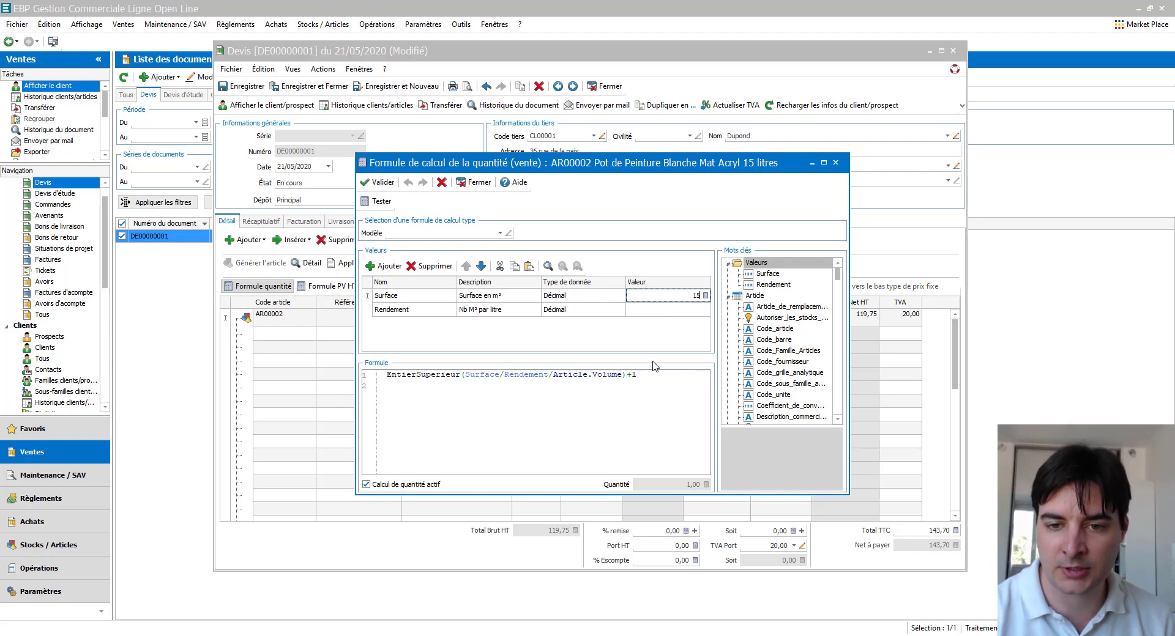
{"action": "type", "text": "50"}
{"action": "left_click", "coordinate": [684, 315]}
{"action": "type", "text": "10"}
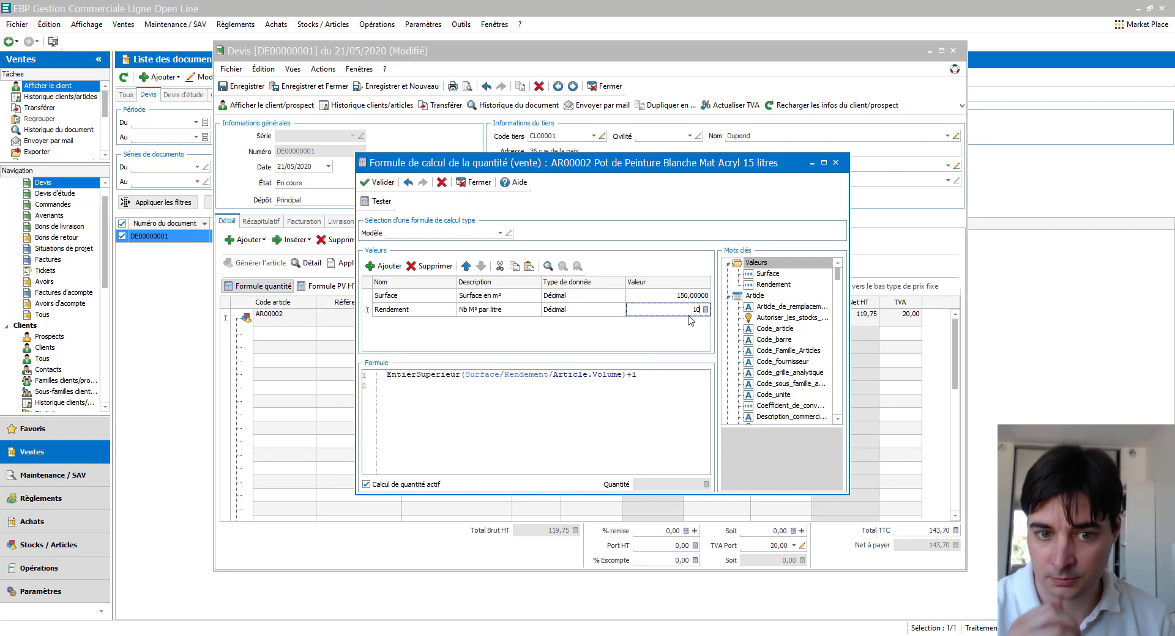
{"action": "key", "text": "Return"}
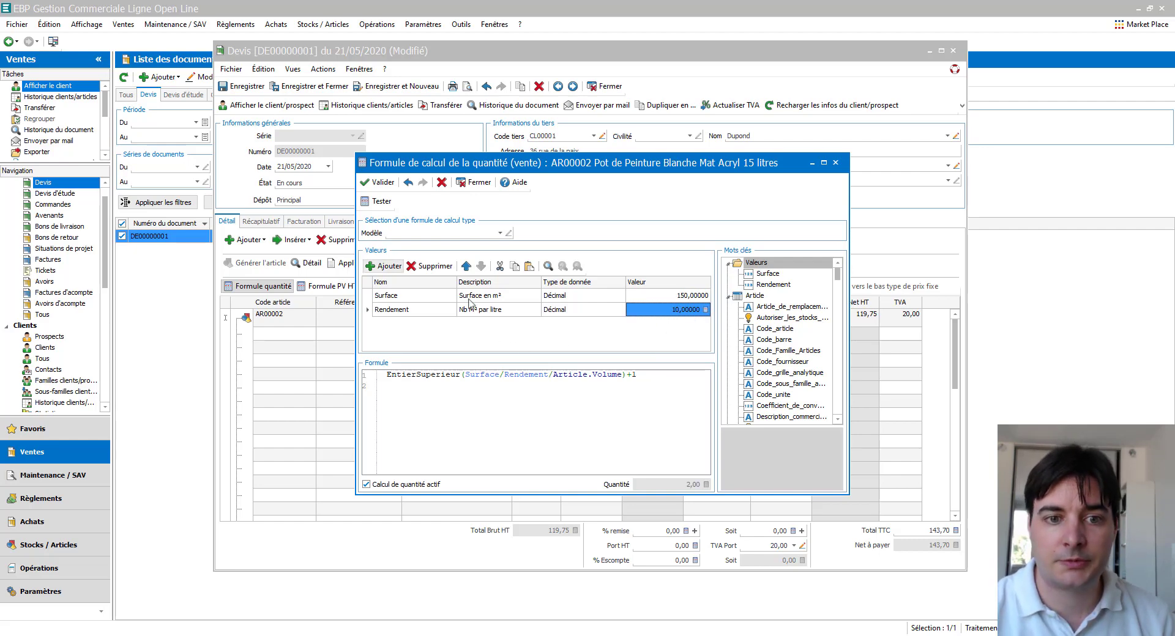
{"action": "left_click", "coordinate": [378, 202]}
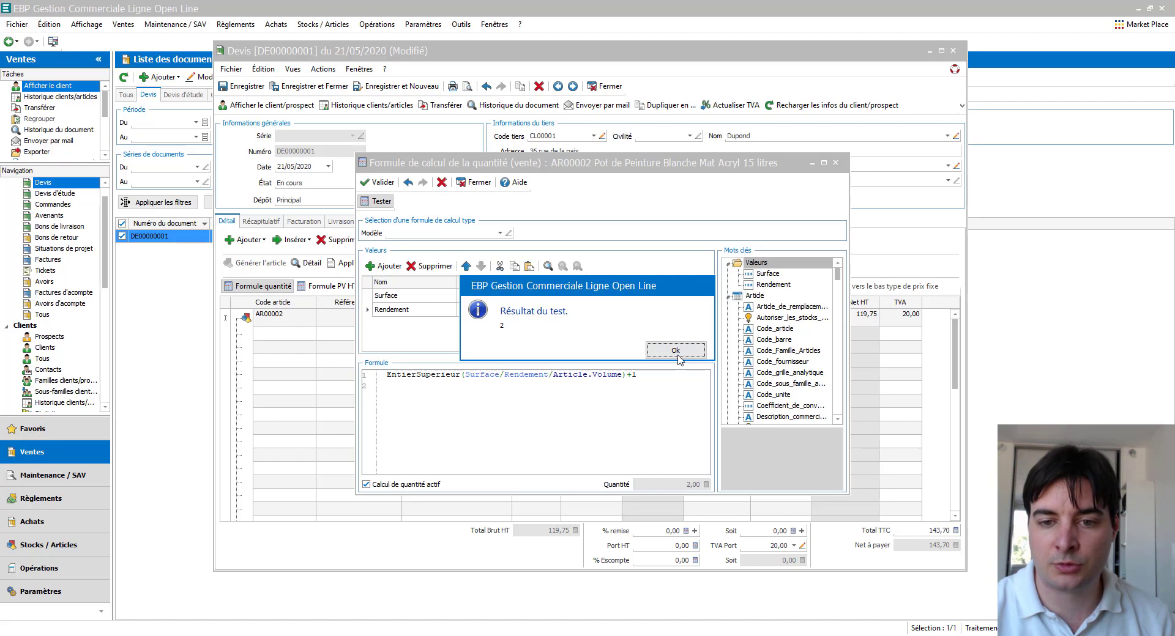
{"action": "left_click", "coordinate": [676, 353]}
Set the Surface value to 300 in the line's quantity formula and test the calculation
{"action": "left_click", "coordinate": [673, 297]}
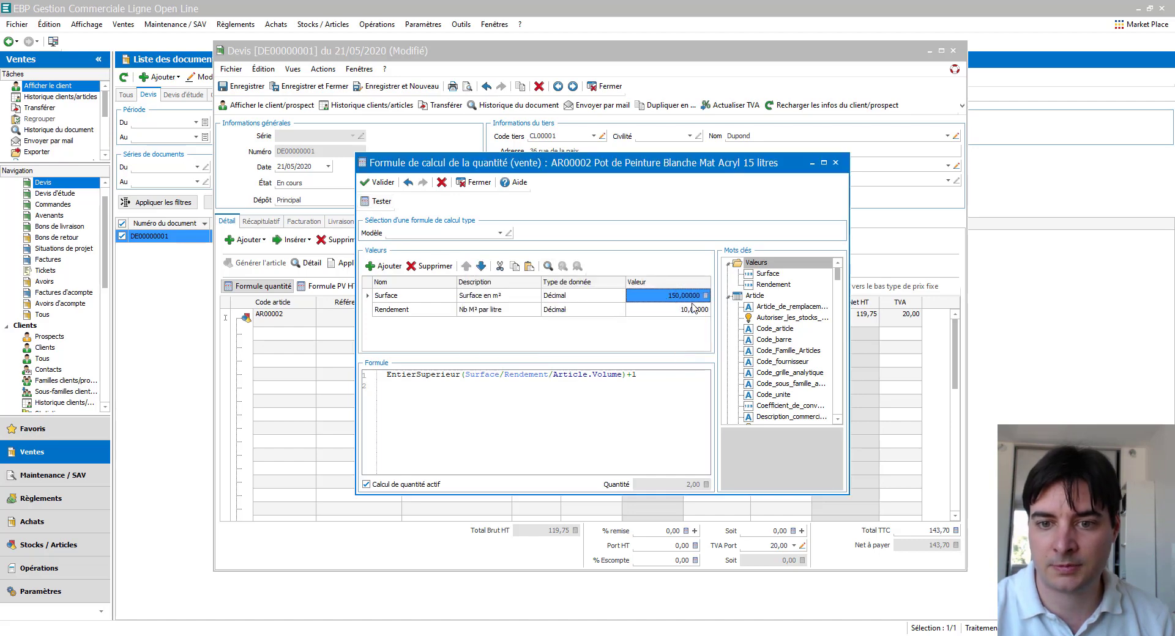
{"action": "type", "text": "300"}
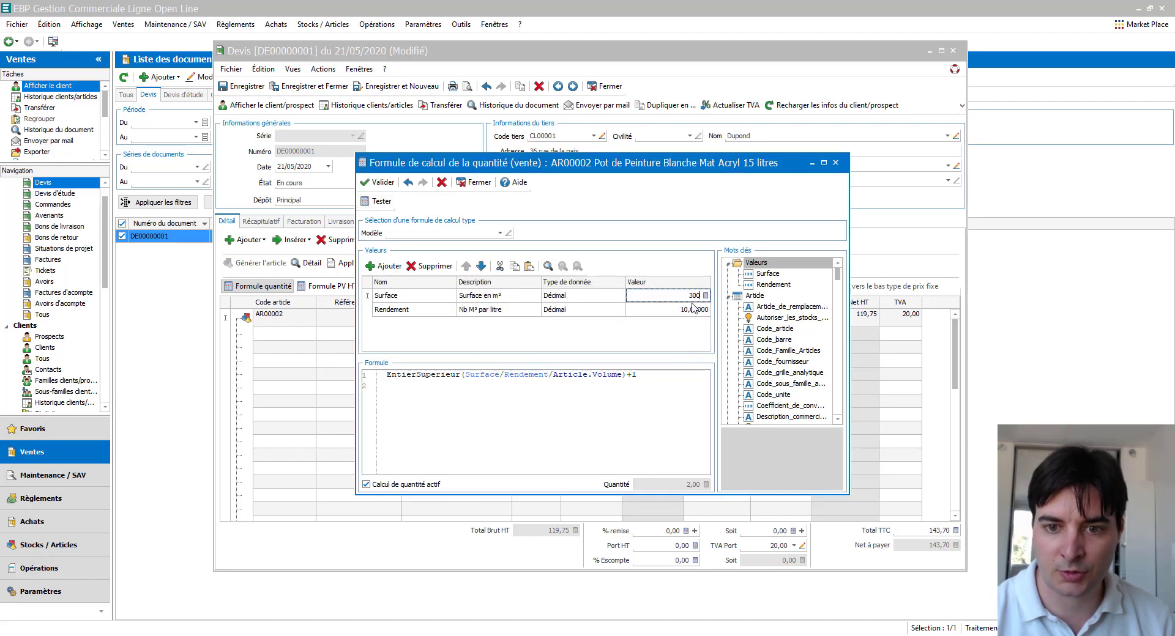
{"action": "key", "text": "Return"}
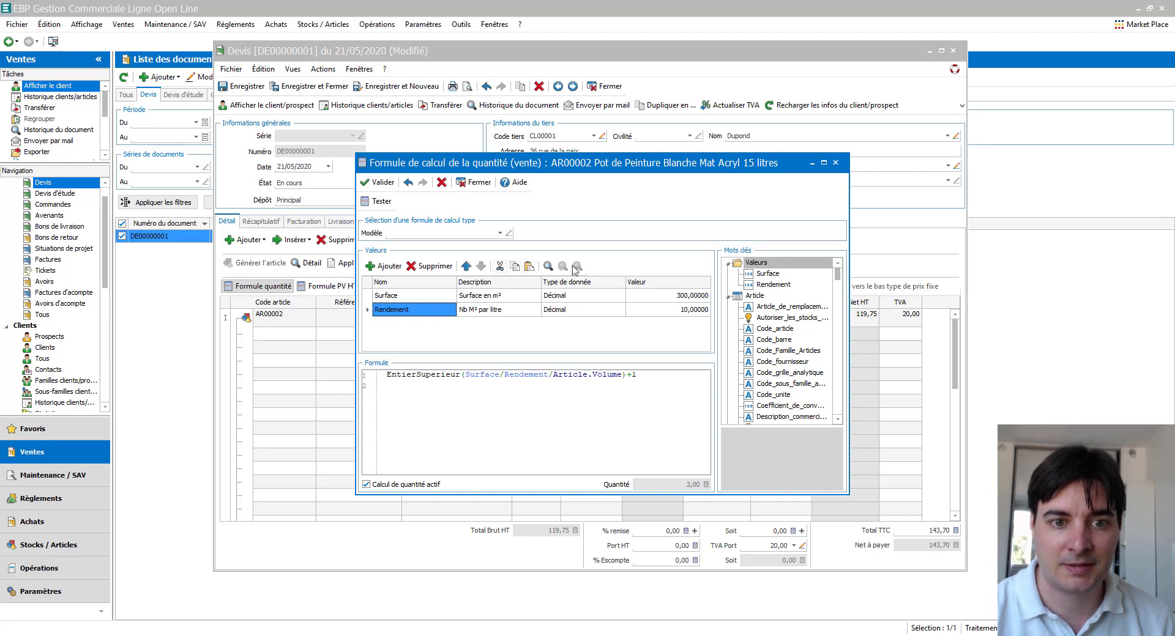
{"action": "left_click", "coordinate": [377, 202]}
{"action": "left_click", "coordinate": [675, 351]}
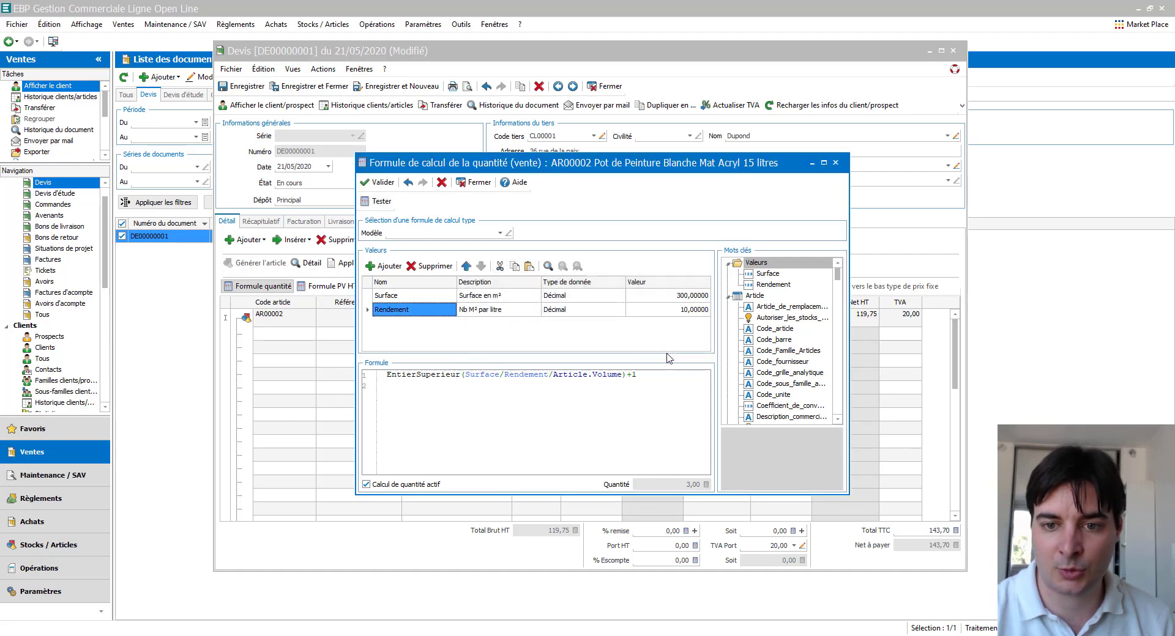
Set the Surface value to 301, test the calculation again and validate the line's quantity formula
{"action": "left_click", "coordinate": [686, 298]}
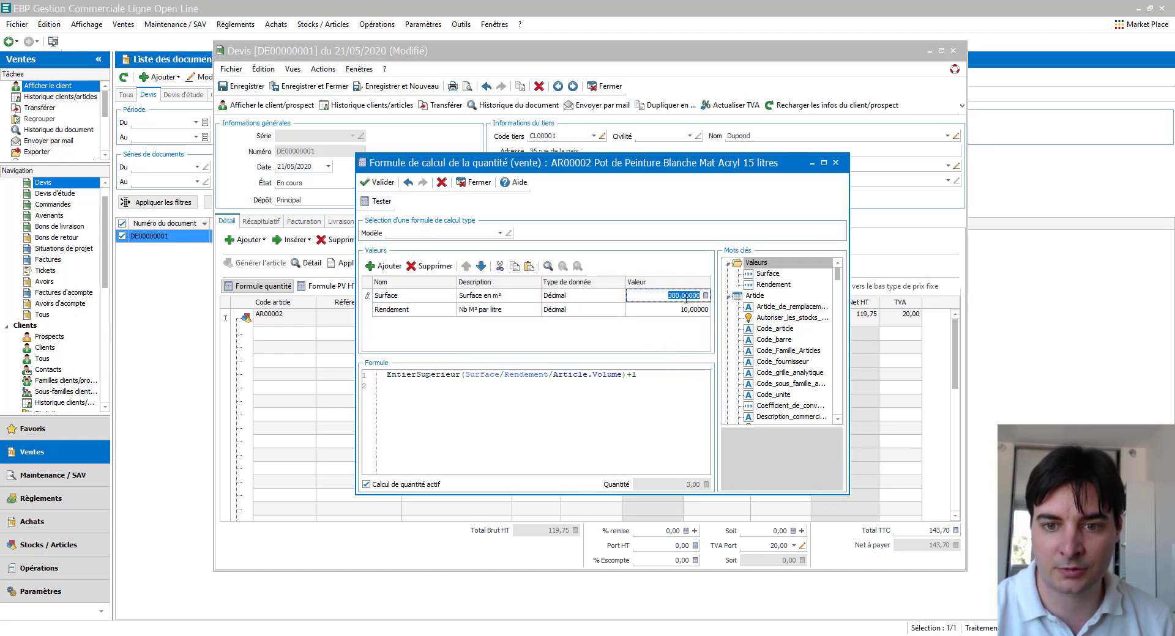
{"action": "type", "text": "301"}
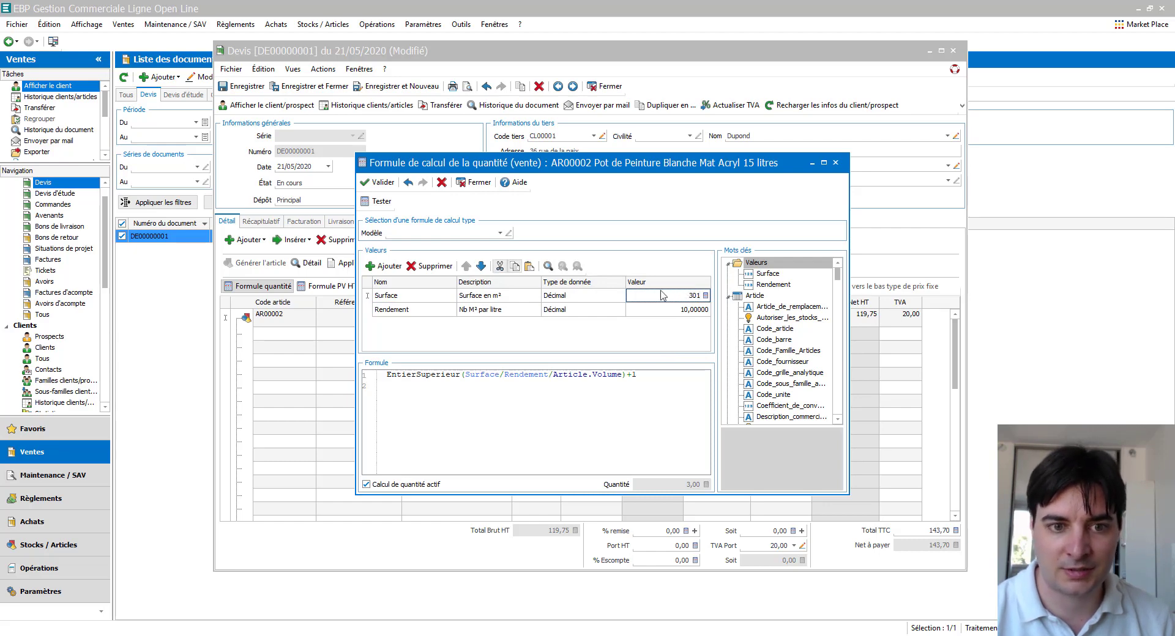
{"action": "left_click", "coordinate": [378, 202]}
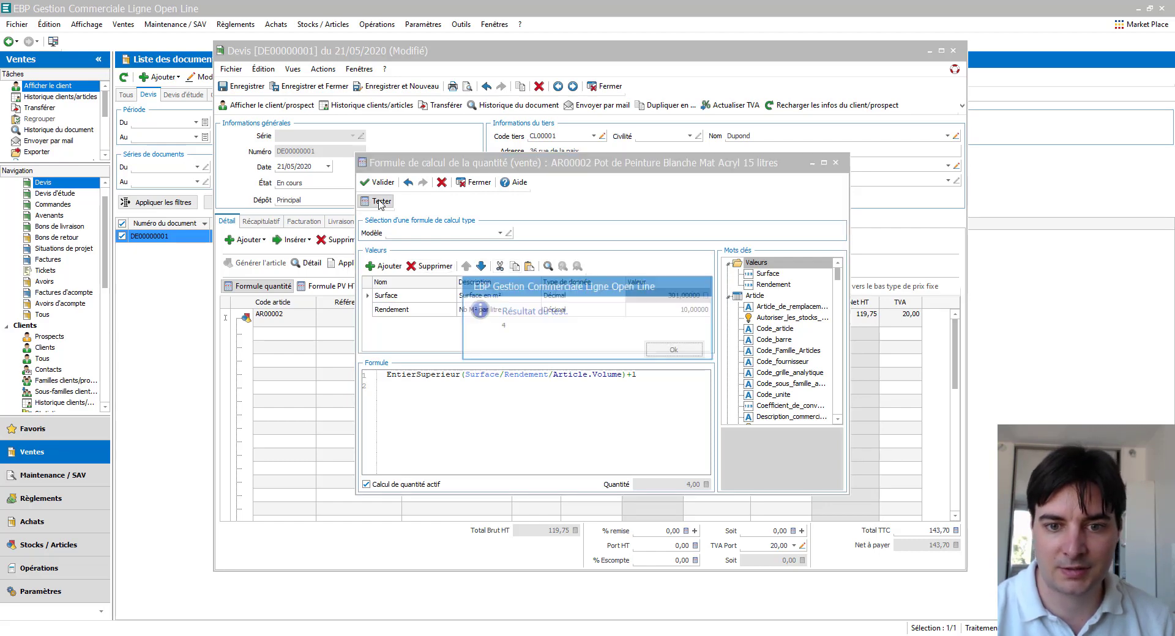
{"action": "left_click", "coordinate": [676, 350]}
{"action": "left_click", "coordinate": [384, 184]}
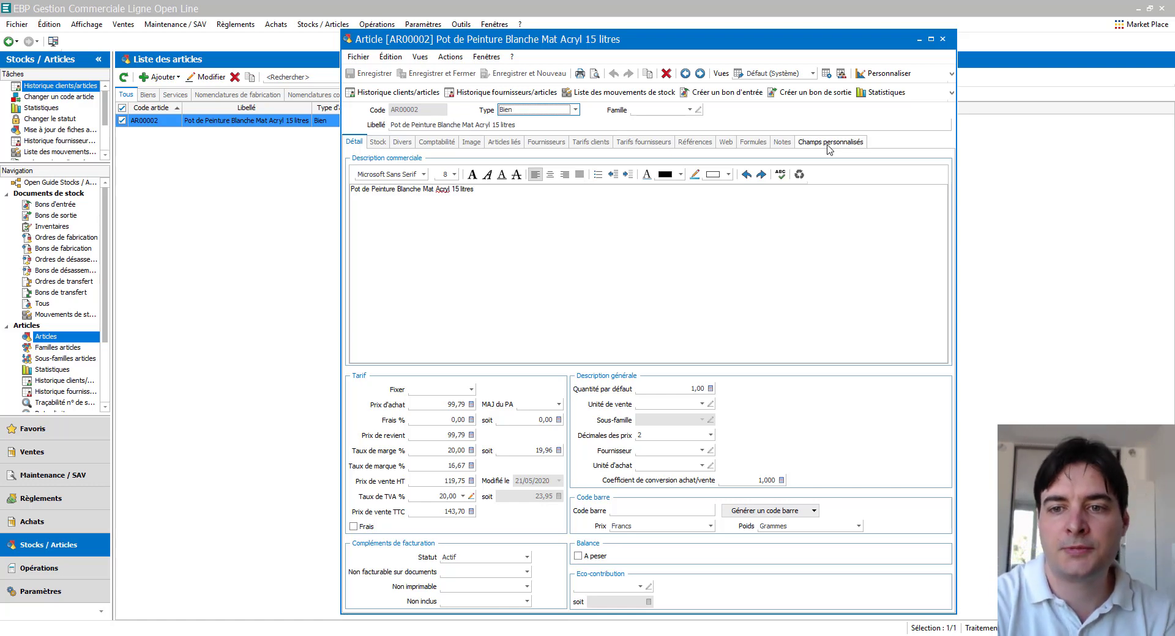
Examine the custom Rendement fields of article AR00002 and its packaging volume
{"action": "left_click", "coordinate": [829, 146]}
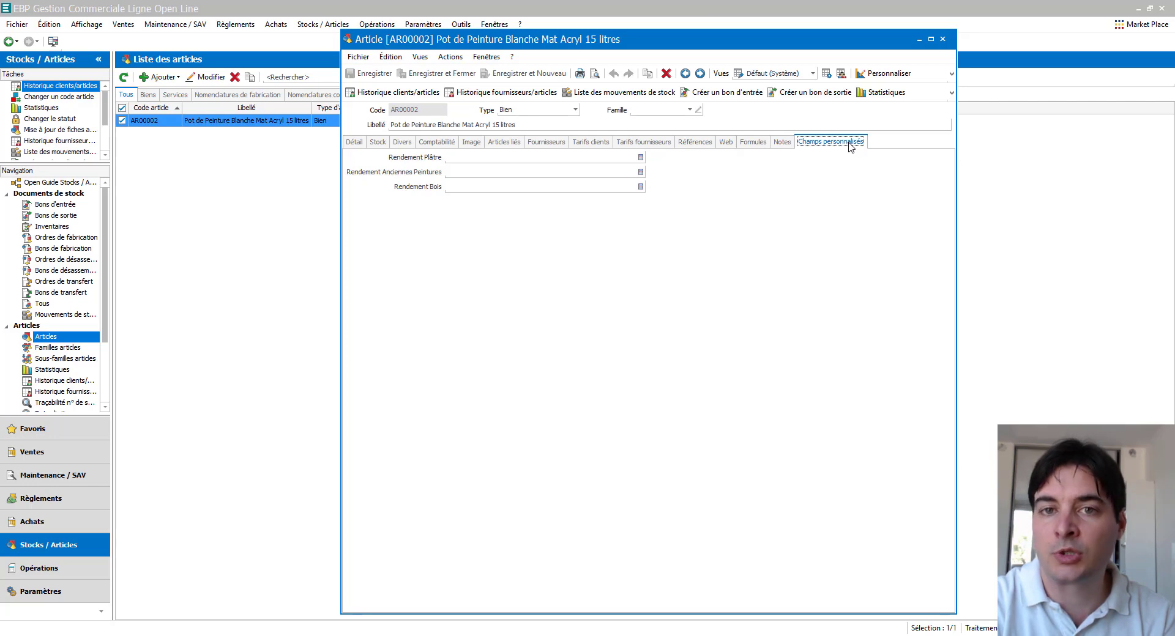
{"action": "left_click", "coordinate": [498, 158]}
{"action": "key", "text": "Tab"}
{"action": "key", "text": "Tab"}
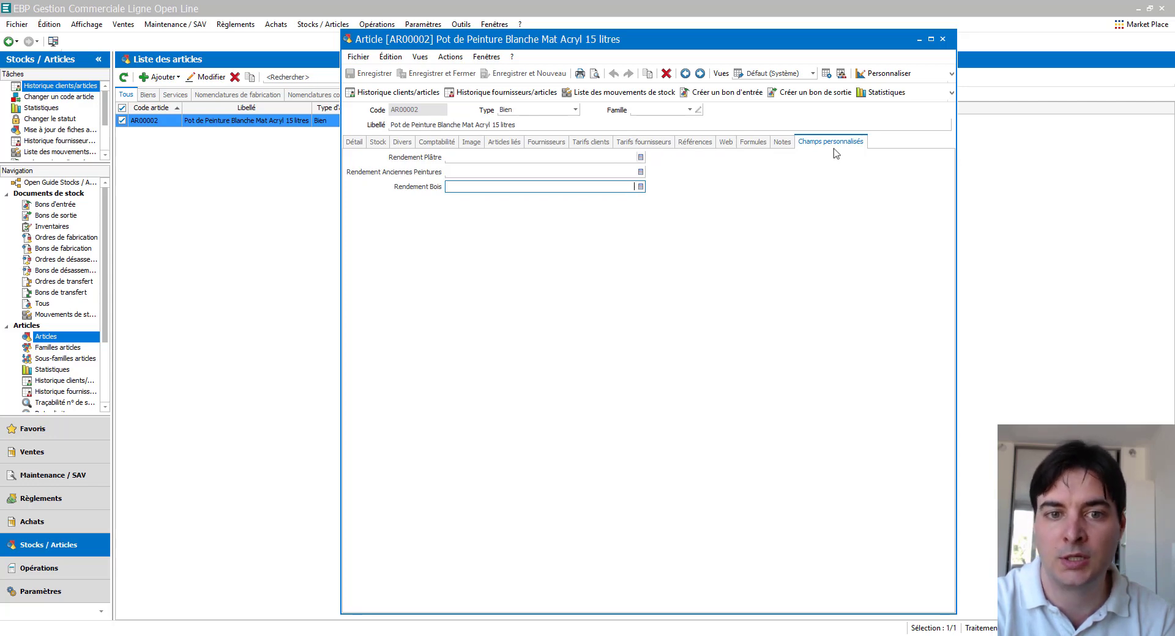
{"action": "left_click", "coordinate": [402, 142]}
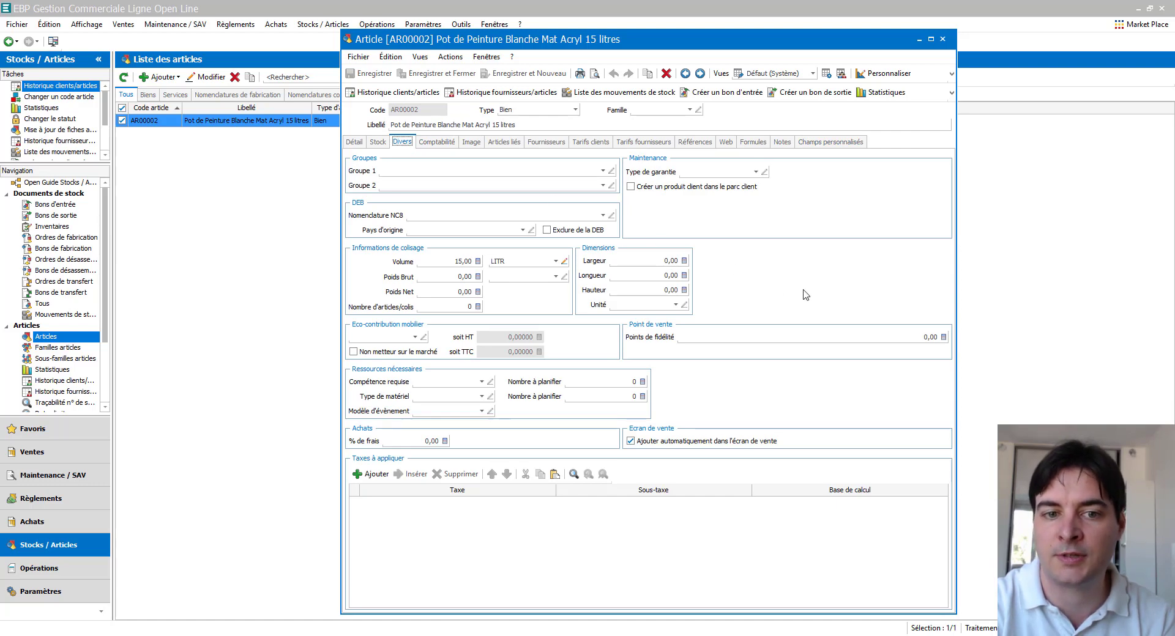
{"action": "left_click", "coordinate": [450, 262]}
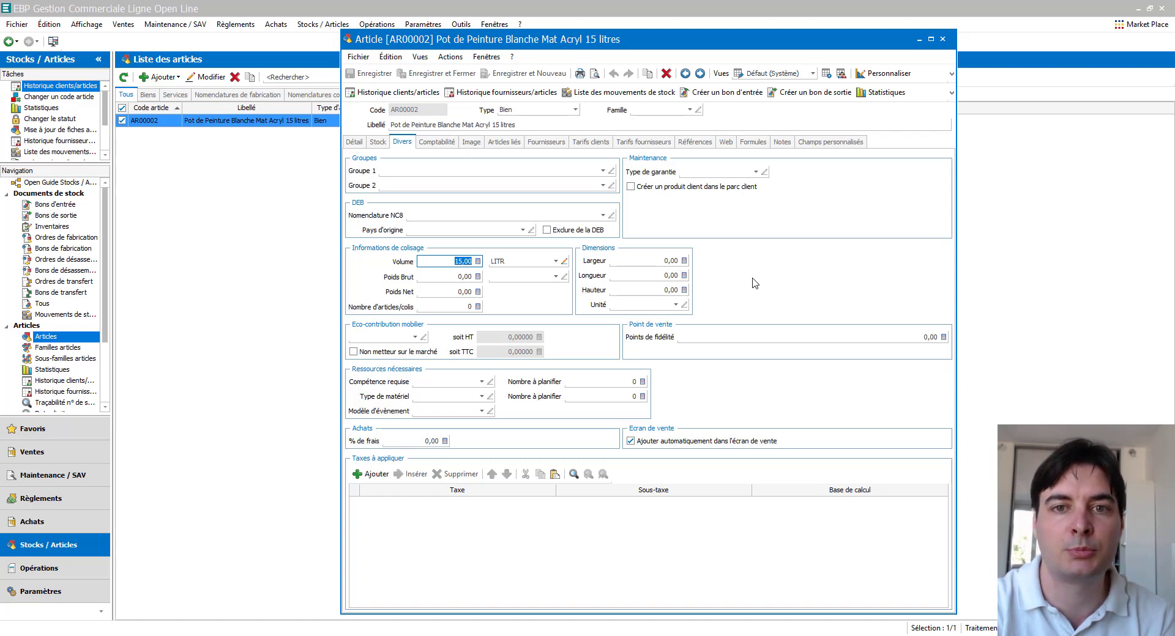
Set the article's custom fields Rendement Plâtre to 8, Rendement Anciennes Peintures to 10 and Rendement Bois to 9, then save and close the article
{"action": "left_click", "coordinate": [818, 144]}
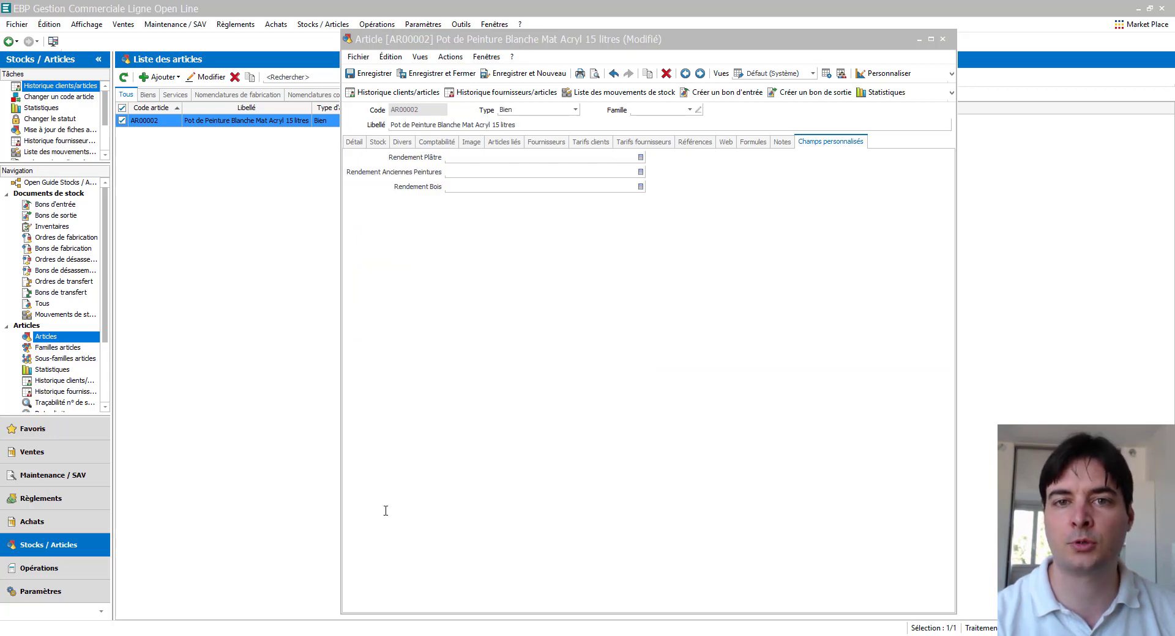
{"action": "left_click", "coordinate": [537, 158]}
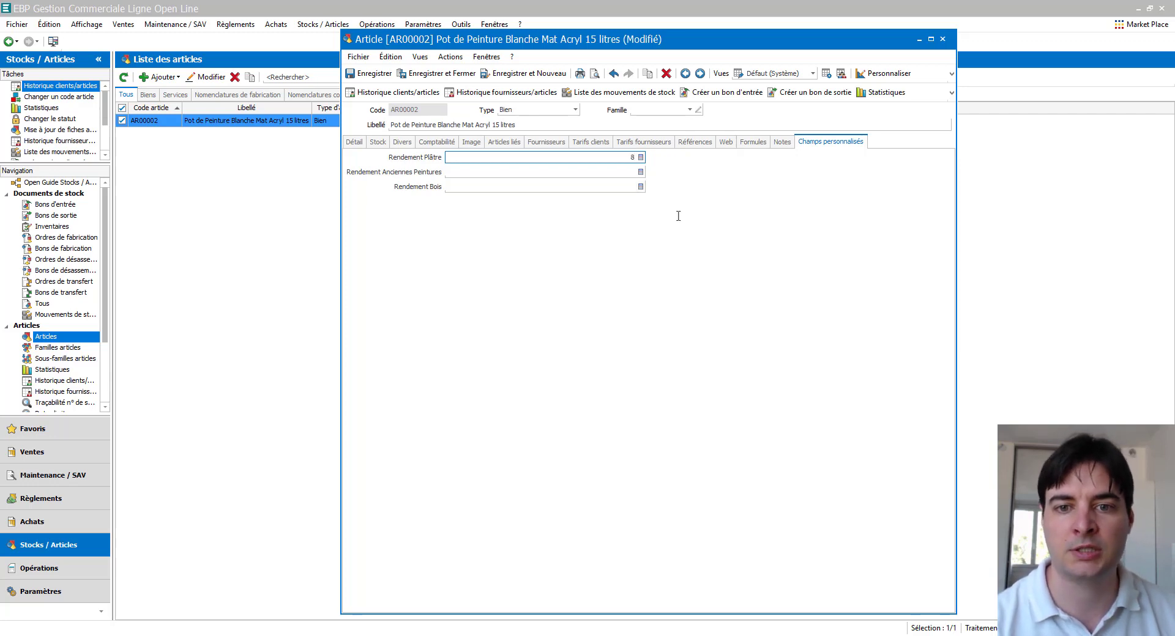
{"action": "left_click", "coordinate": [628, 173]}
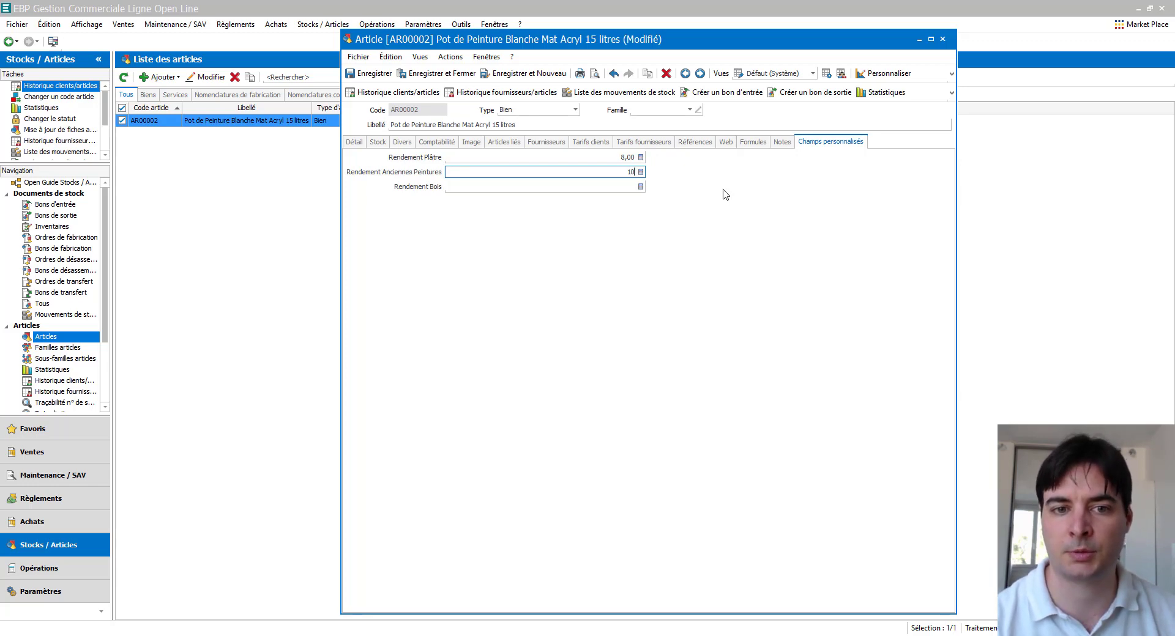
{"action": "key", "text": "Tab"}
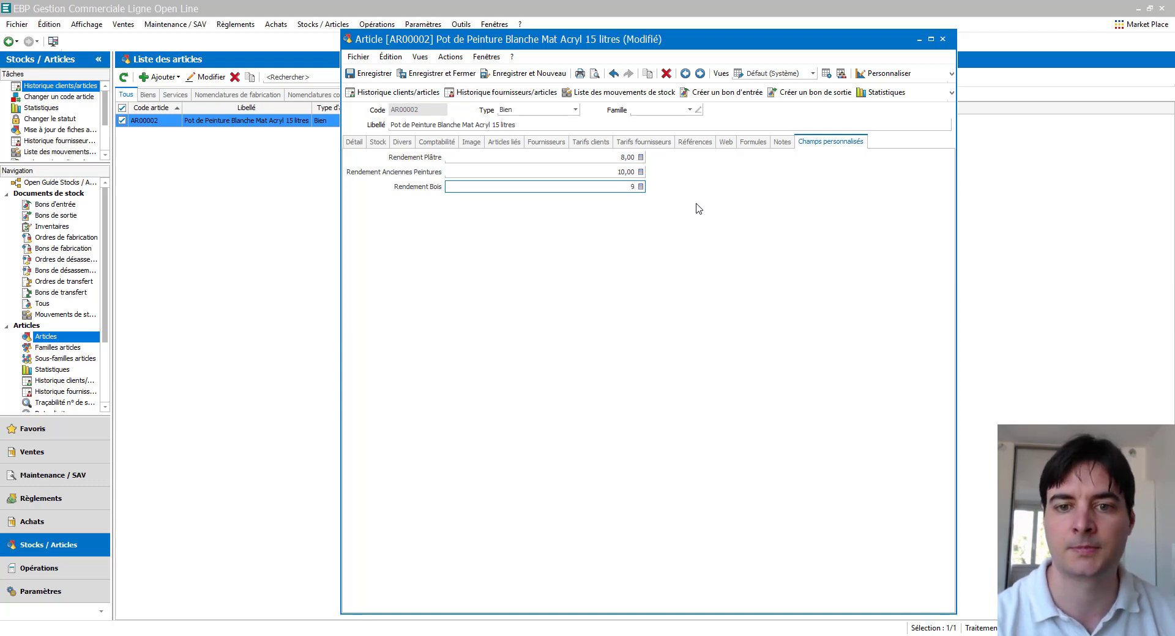
{"action": "key", "text": "Tab"}
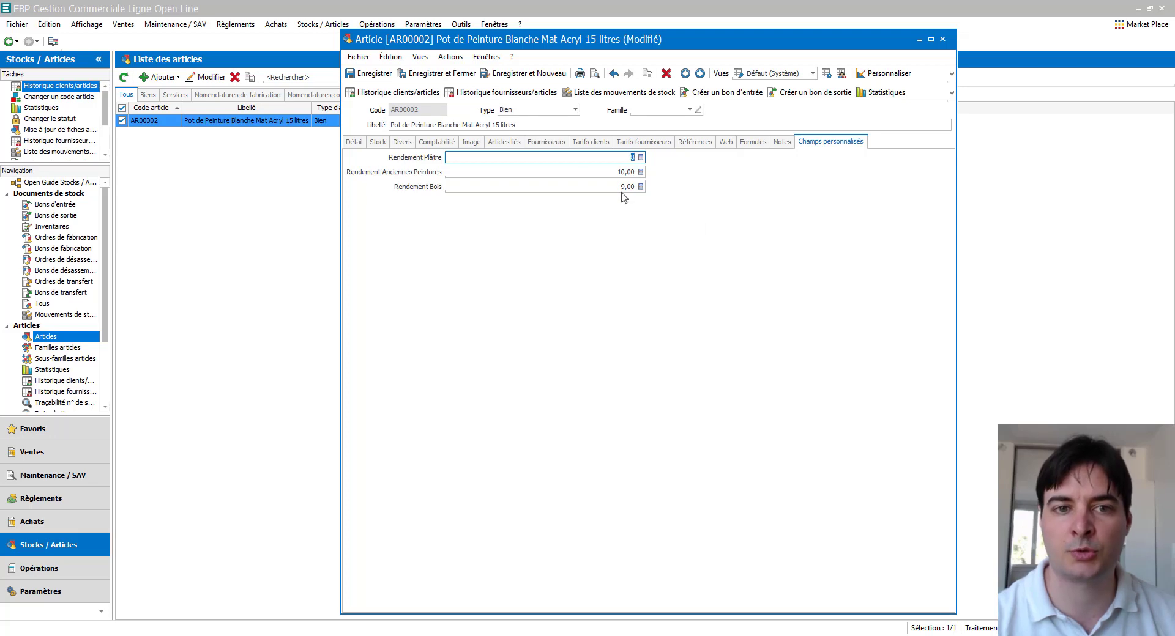
{"action": "left_click", "coordinate": [366, 73]}
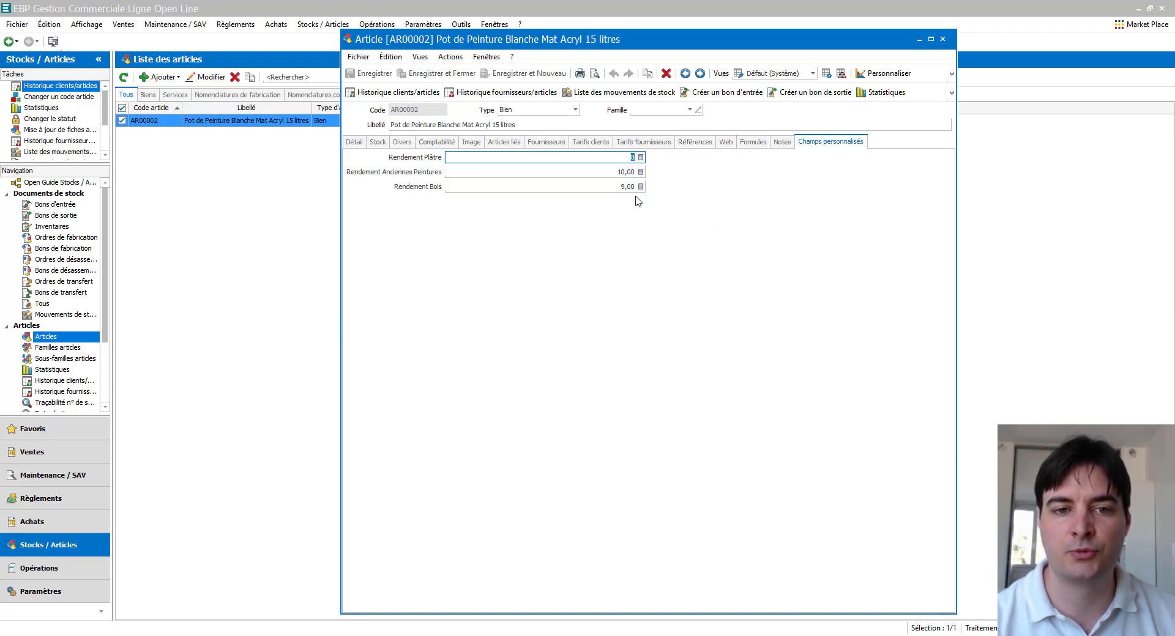
{"action": "left_click", "coordinate": [943, 39]}
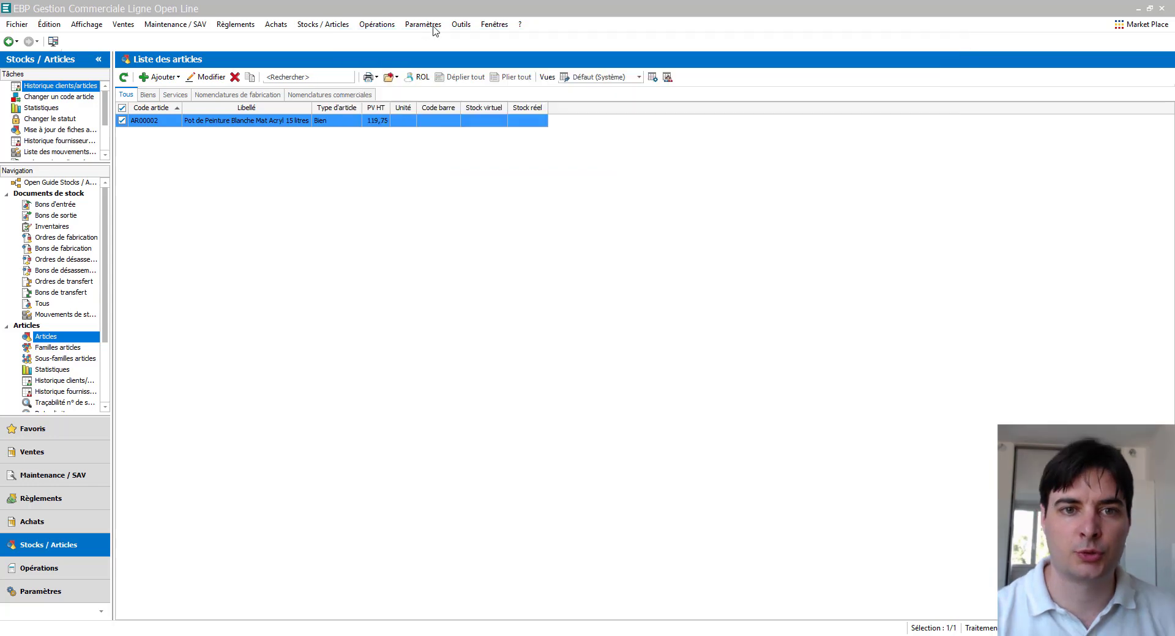
Open the standard calculation formula Nb Pots / Surface and change its label to Nb Pots / Surface Bois
{"action": "left_click", "coordinate": [423, 23]}
{"action": "mouse_move", "coordinate": [473, 109]}
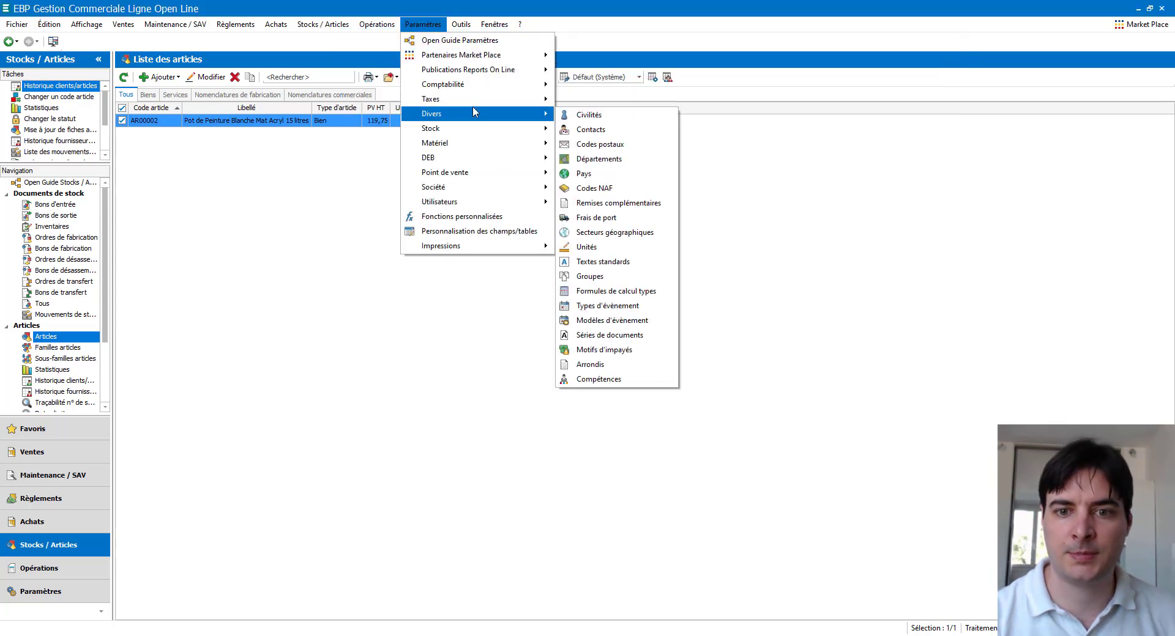
{"action": "left_click", "coordinate": [658, 297]}
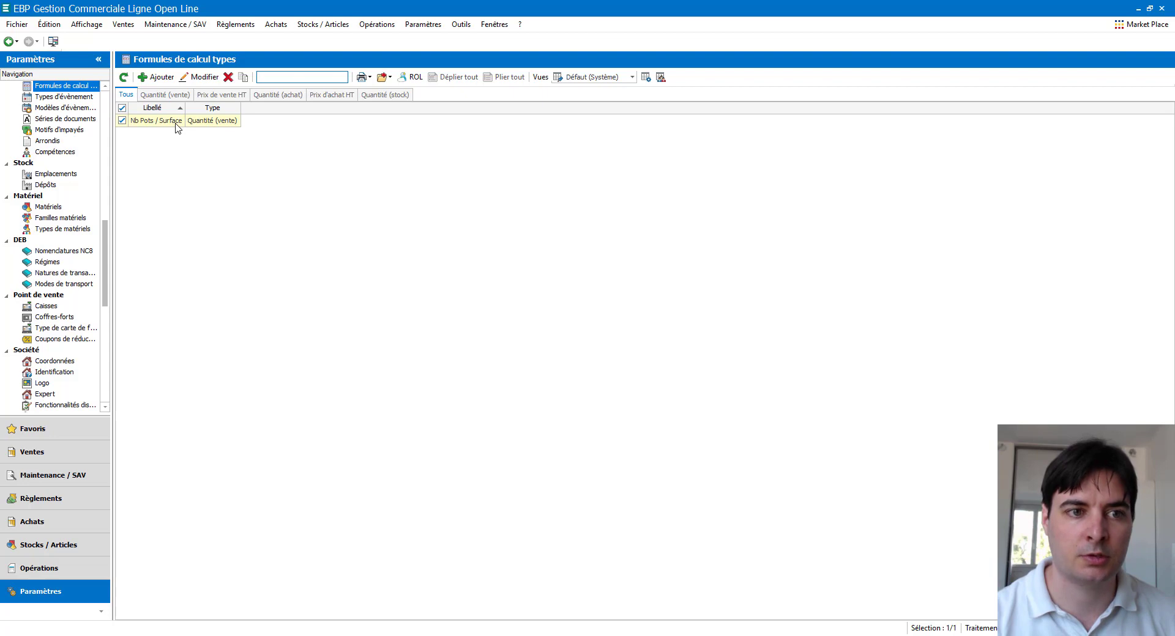
{"action": "double_click", "coordinate": [176, 121]}
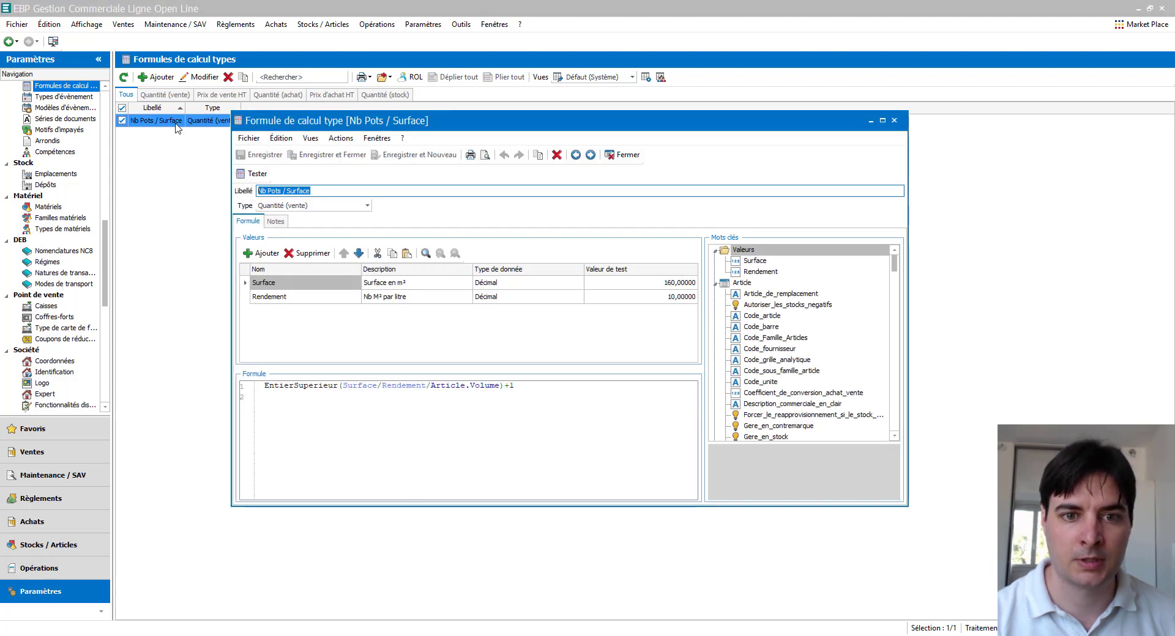
{"action": "left_click", "coordinate": [326, 193]}
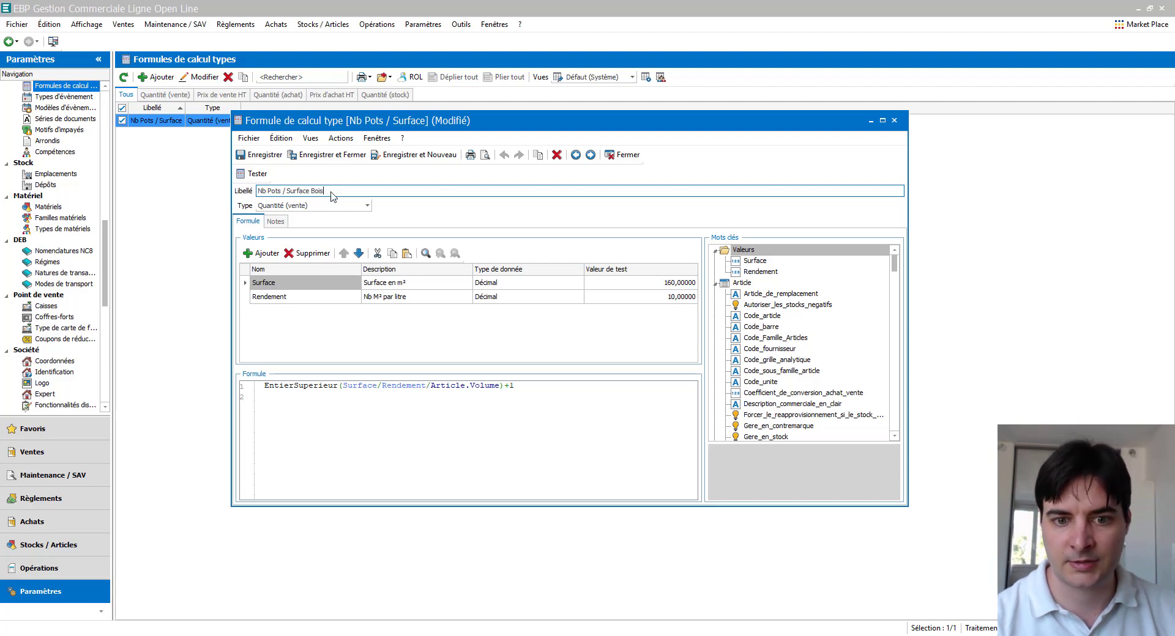
{"action": "left_click", "coordinate": [832, 308]}
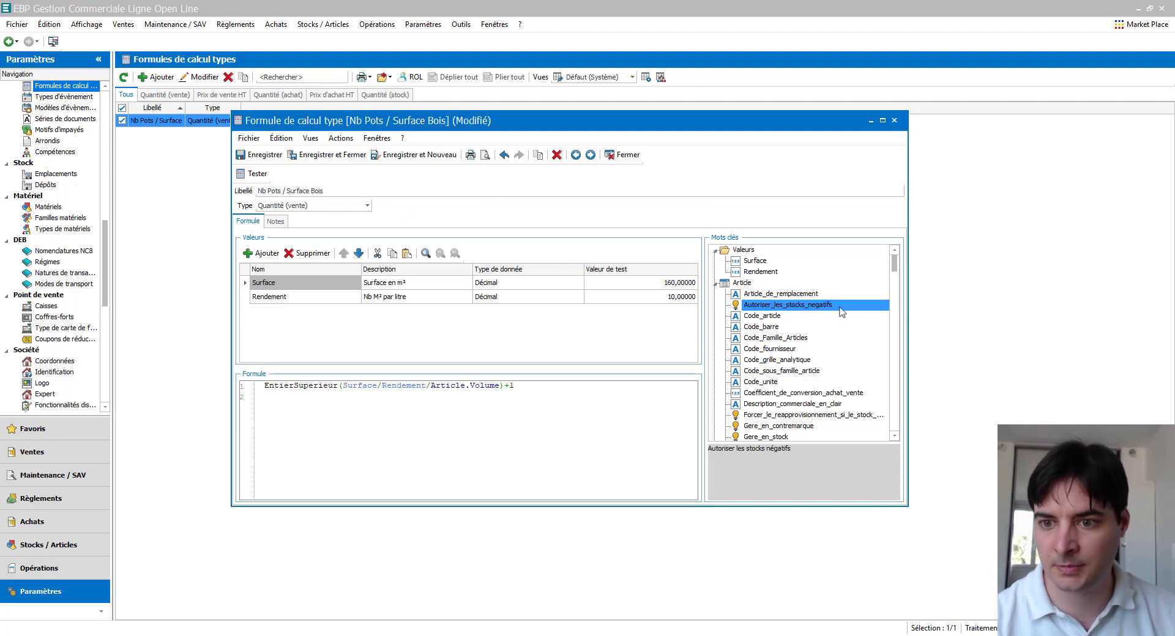
Change the formula's label to Nb Pots / Surface Platre
{"action": "left_click_drag", "start_coordinate": [894, 269], "coordinate": [896, 314]}
{"action": "left_click", "coordinate": [333, 191]}
{"action": "double_click", "coordinate": [332, 191]}
{"action": "key", "text": "BackSpace"}
{"action": "type", "text": "Platre"}
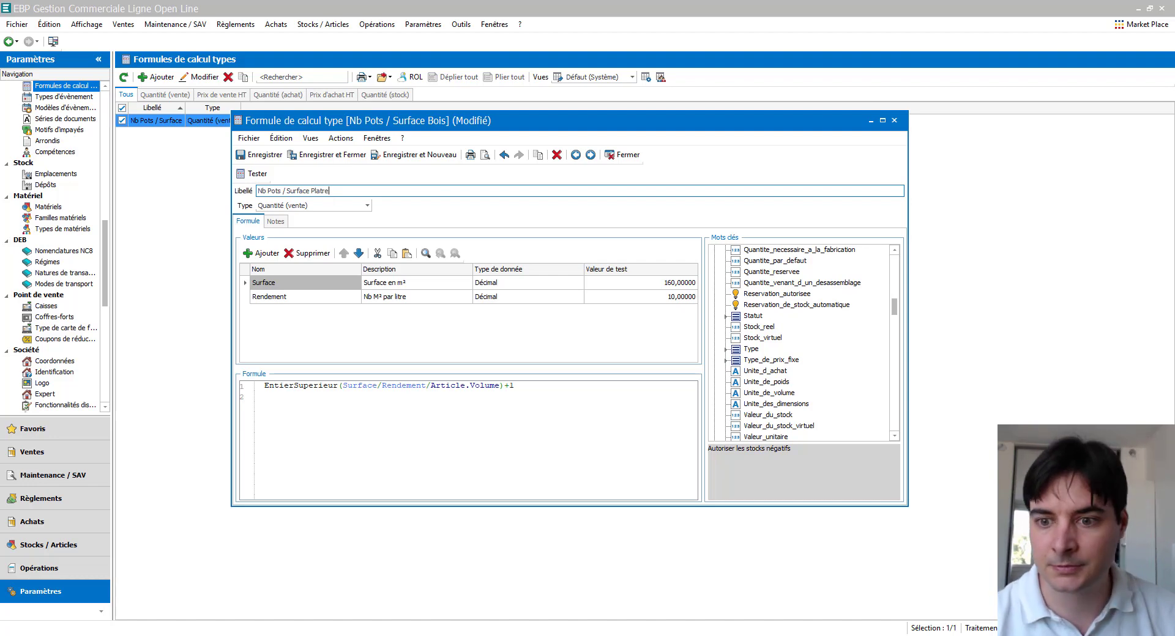
Replace Rendement in the formula with the article keyword xx_Rendement_Platre and delete the Rendement row from the formula's values
{"action": "left_click", "coordinate": [504, 391]}
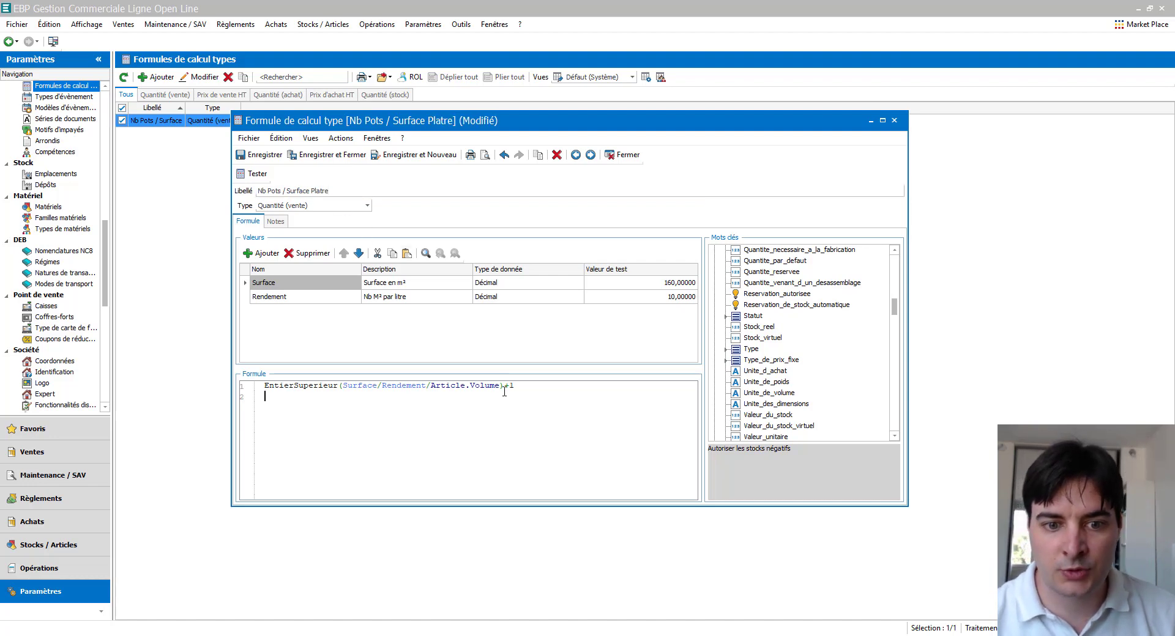
{"action": "left_click_drag", "start_coordinate": [426, 387], "coordinate": [383, 392]}
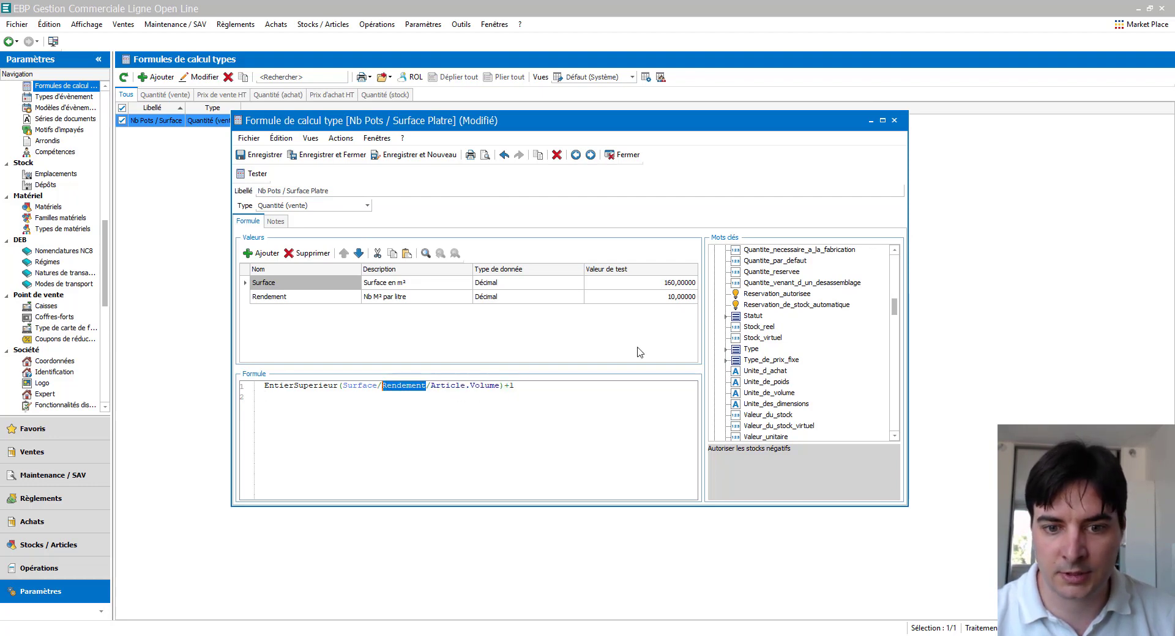
{"action": "mouse_move", "coordinate": [894, 309]}
{"action": "left_mouse_down"}
{"action": "mouse_move", "coordinate": [893, 351]}
{"action": "mouse_move", "coordinate": [893, 326]}
{"action": "left_mouse_up"}
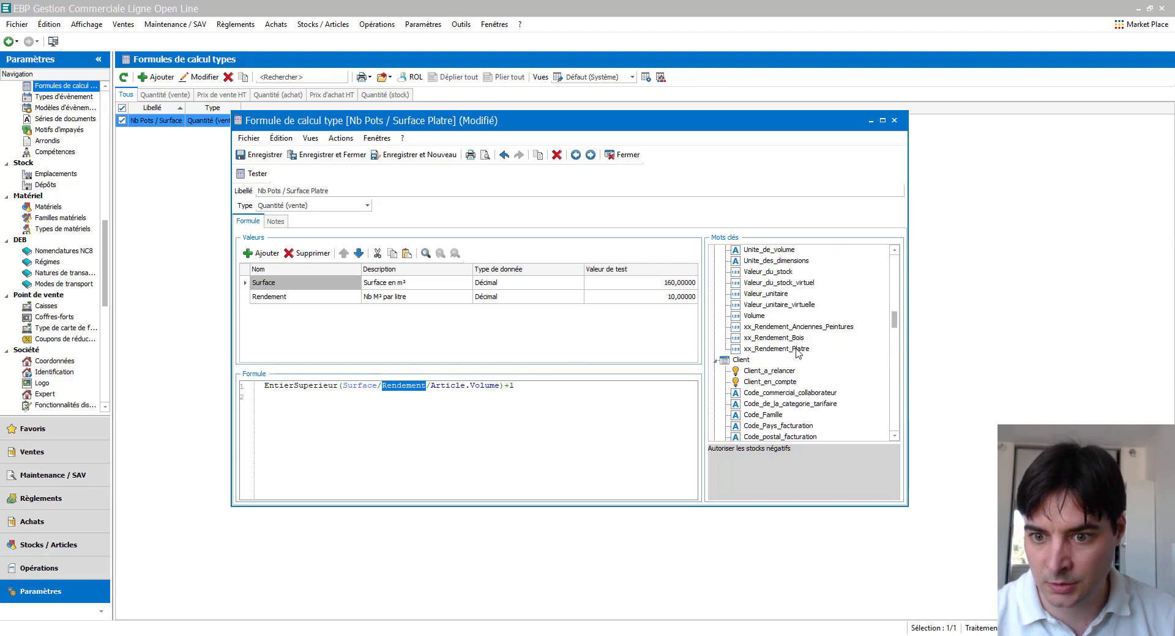
{"action": "double_click", "coordinate": [797, 350]}
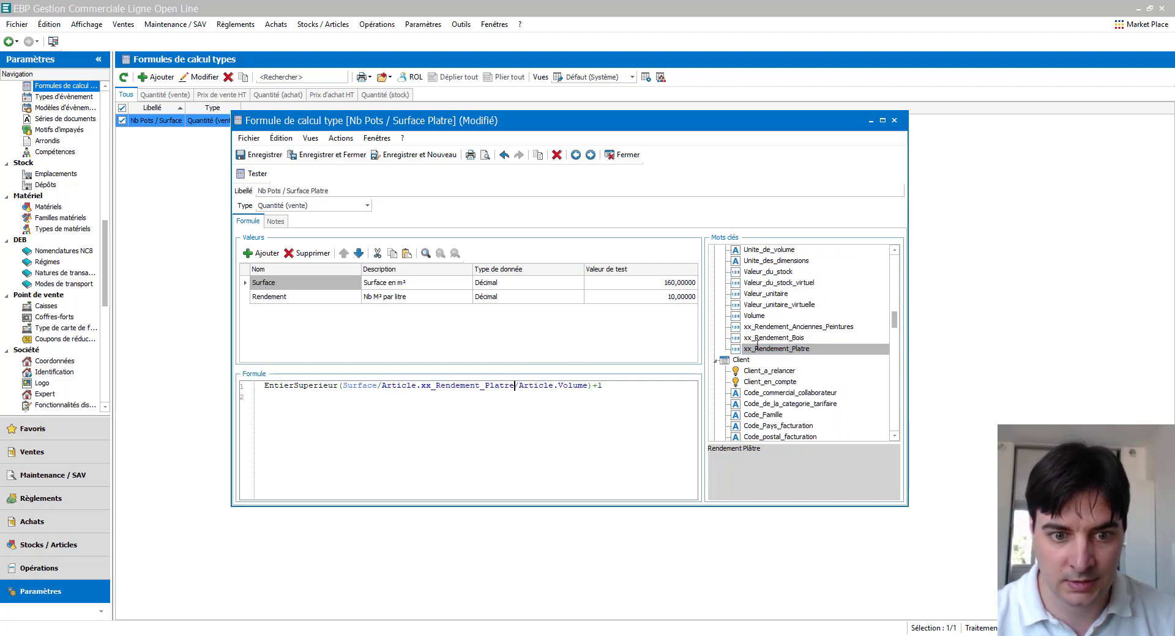
{"action": "left_click", "coordinate": [302, 304]}
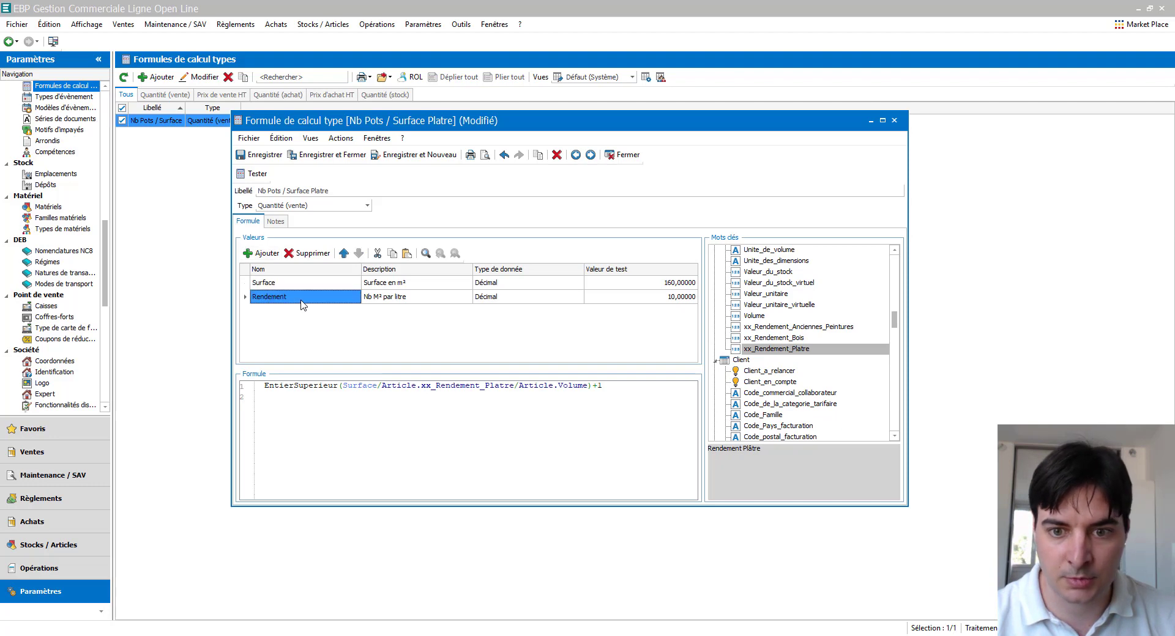
{"action": "left_click", "coordinate": [310, 260]}
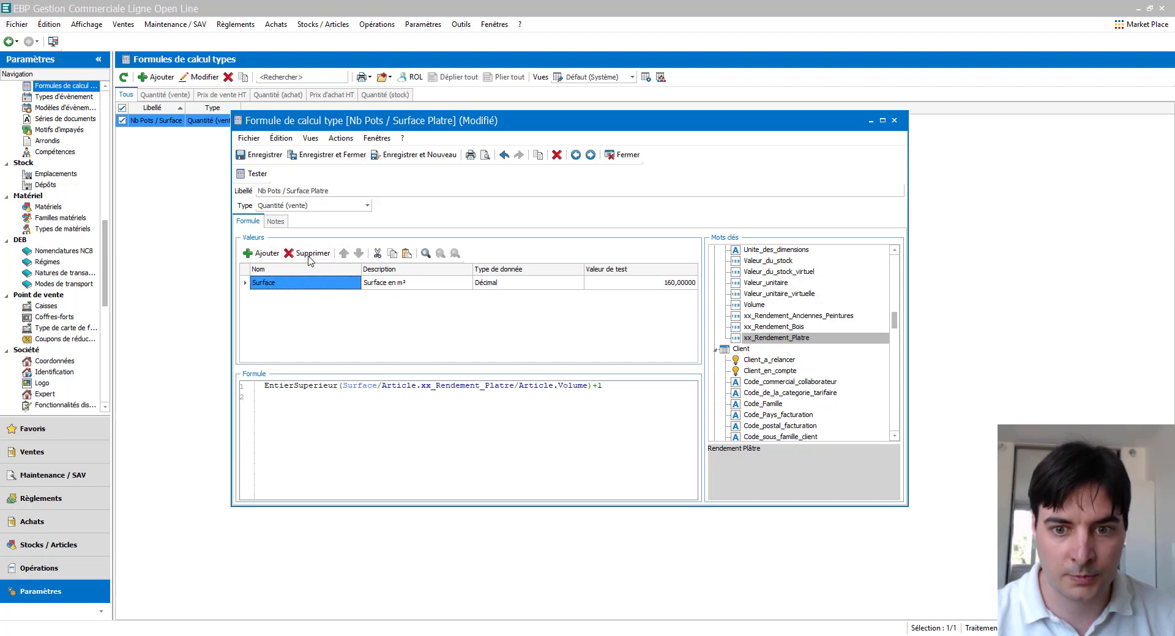
Test the Platre formula with a yield of 9 and an article volume of 15, then save it
{"action": "left_click", "coordinate": [257, 174]}
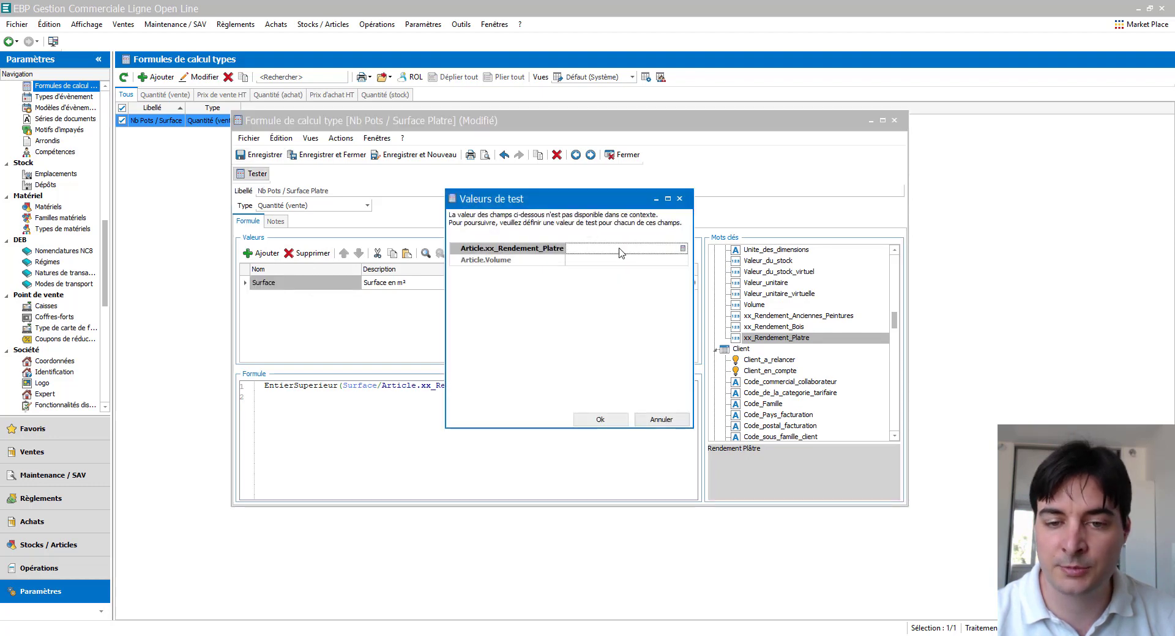
{"action": "left_click", "coordinate": [656, 247]}
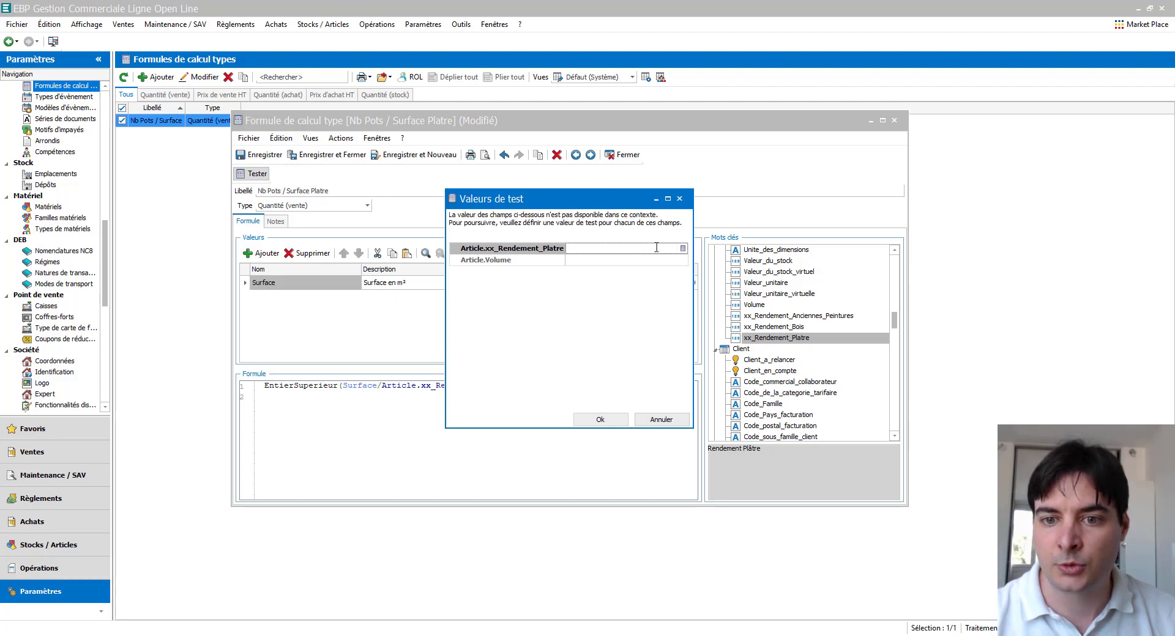
{"action": "type", "text": "9"}
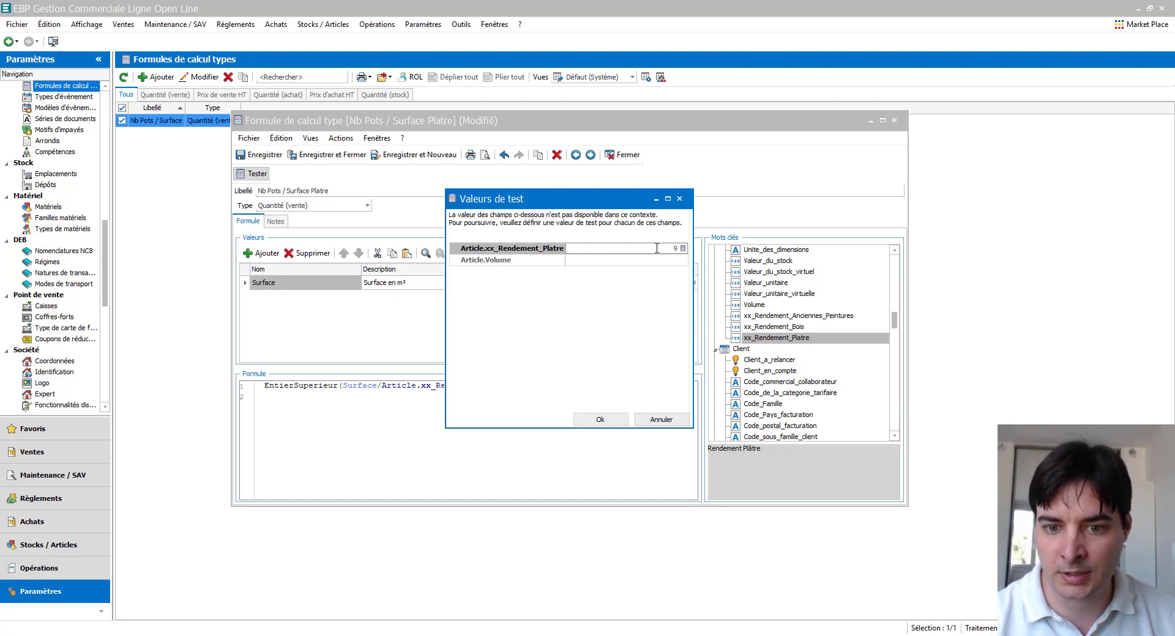
{"action": "left_click", "coordinate": [657, 259]}
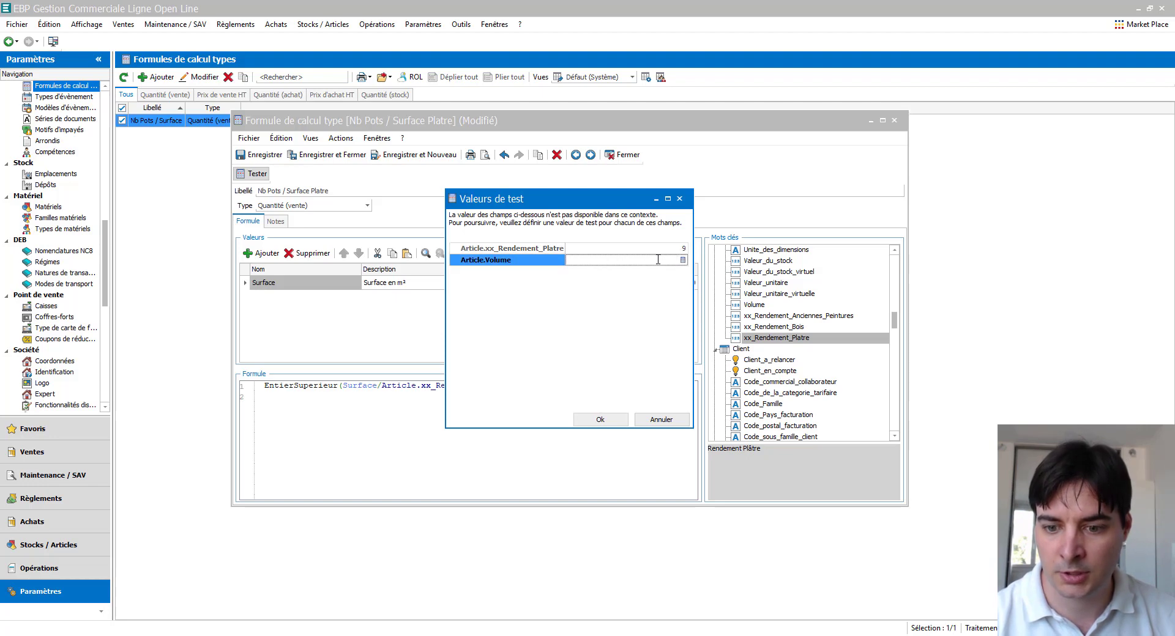
{"action": "left_click", "coordinate": [600, 420]}
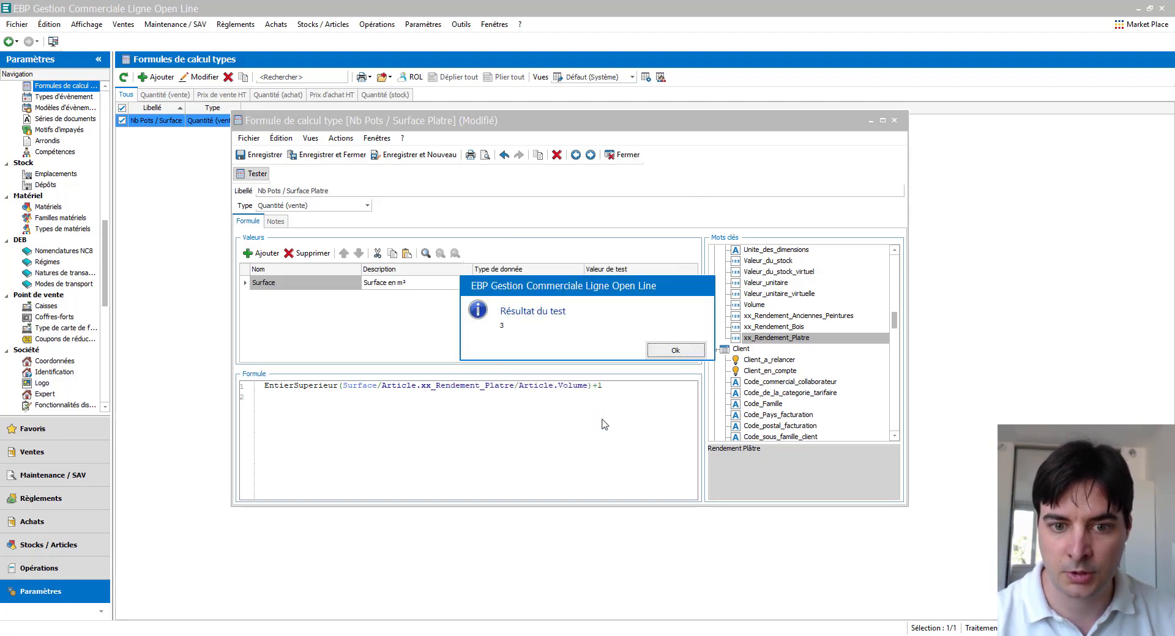
{"action": "left_click", "coordinate": [676, 353]}
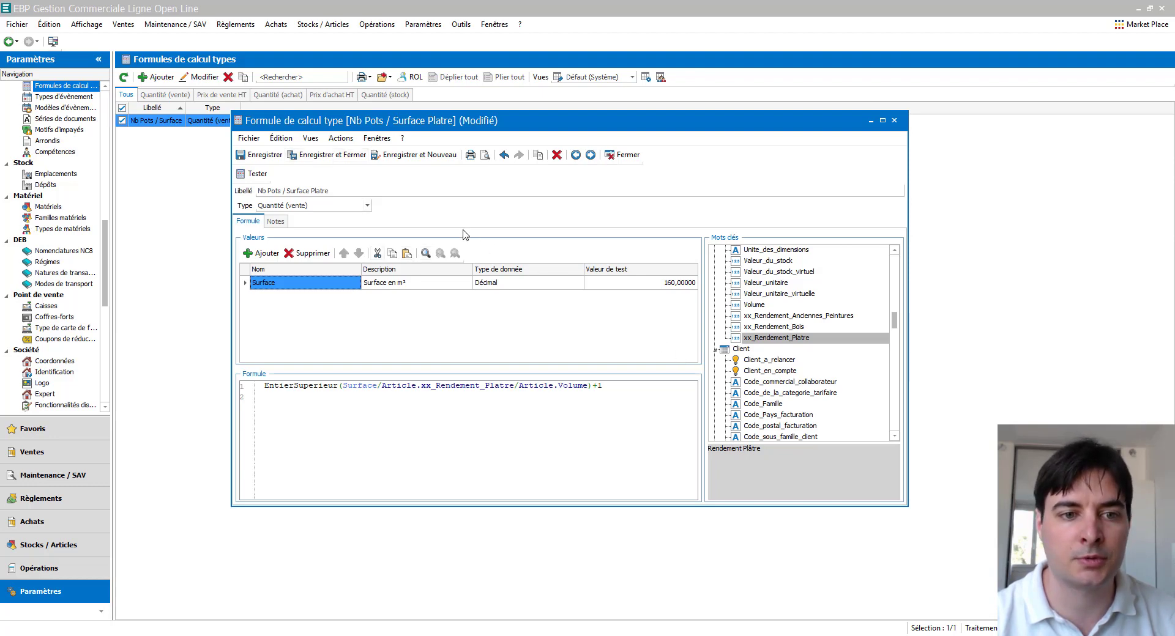
{"action": "left_click", "coordinate": [255, 158]}
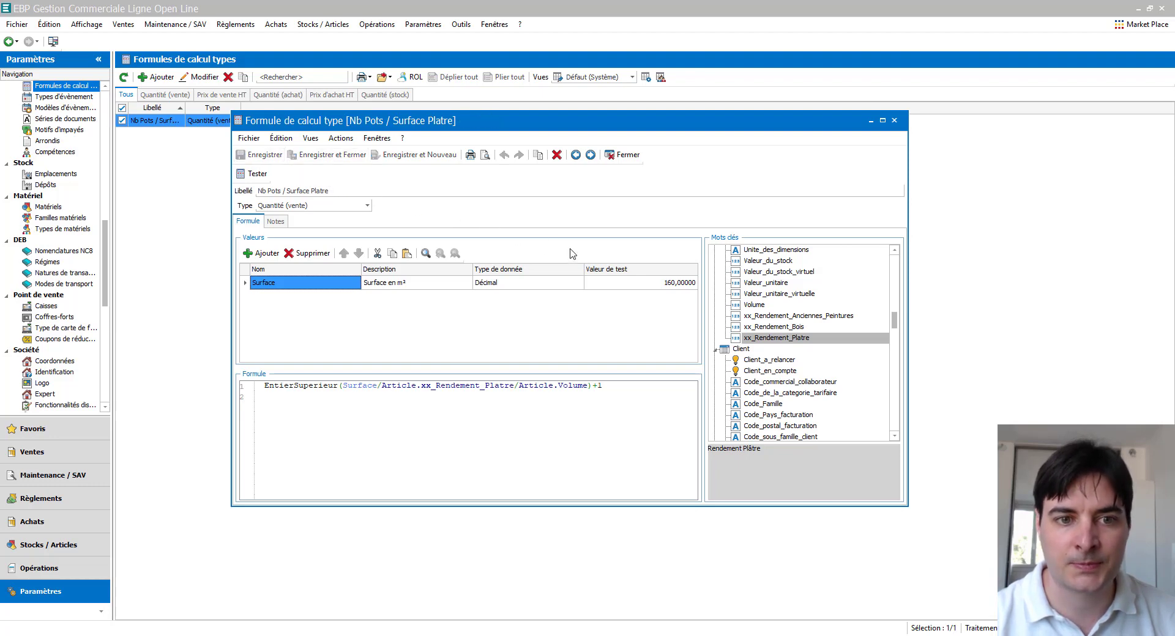
Duplicate the Platre formula and label the copy Nb Pots / Surface Bois
{"action": "left_click", "coordinate": [538, 156]}
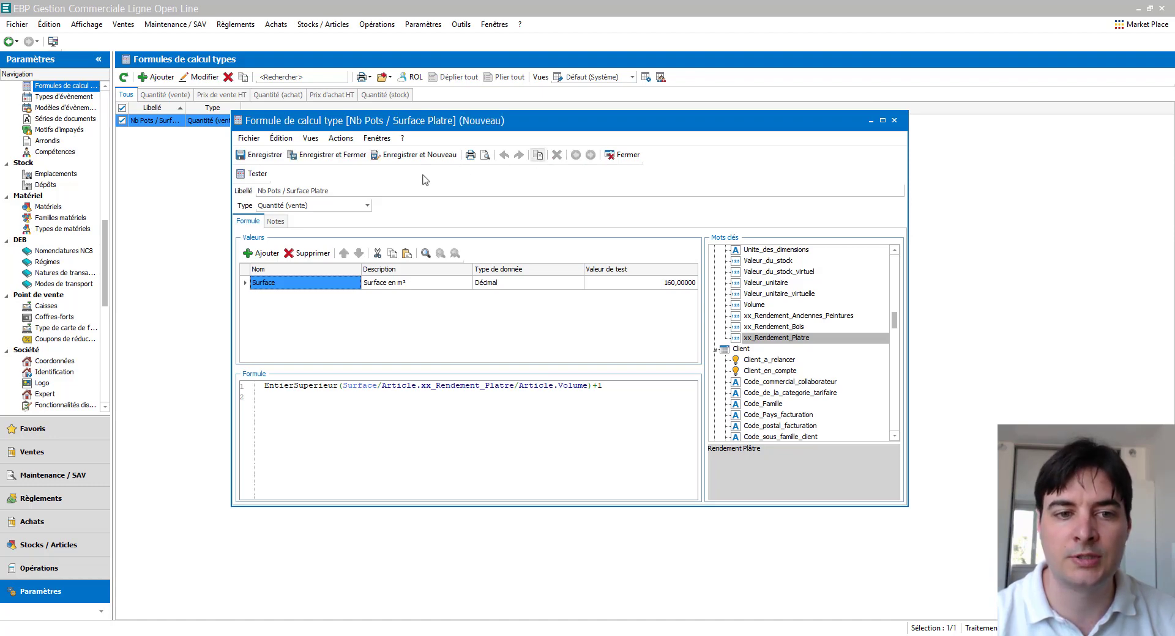
{"action": "left_click", "coordinate": [333, 190]}
{"action": "double_click", "coordinate": [313, 191]}
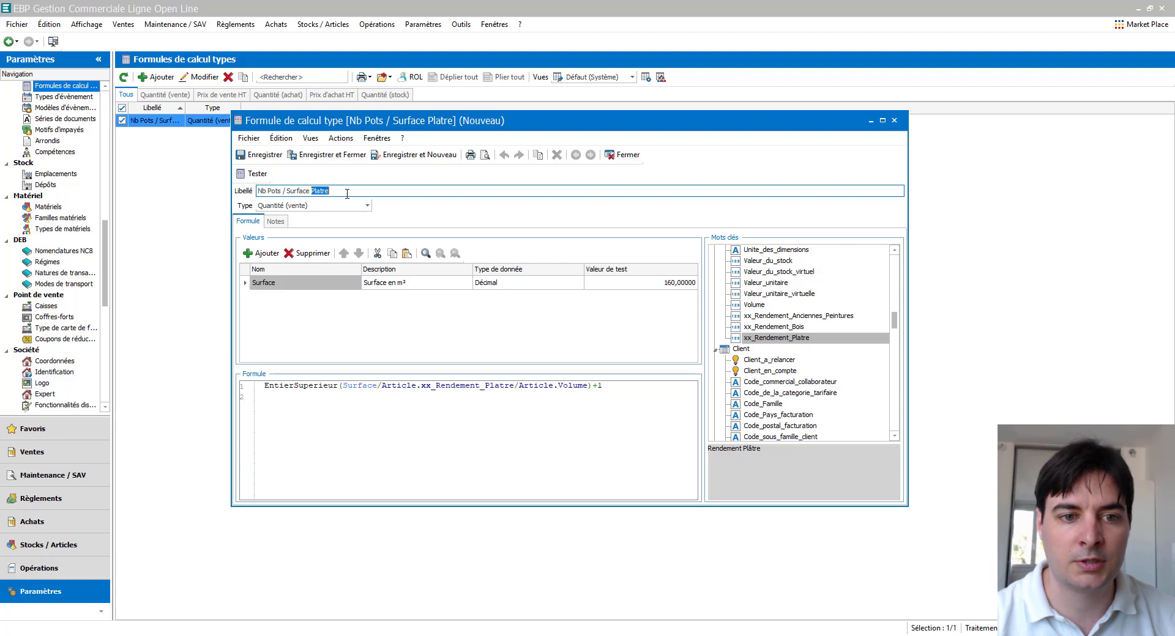
{"action": "type", "text": "Bois"}
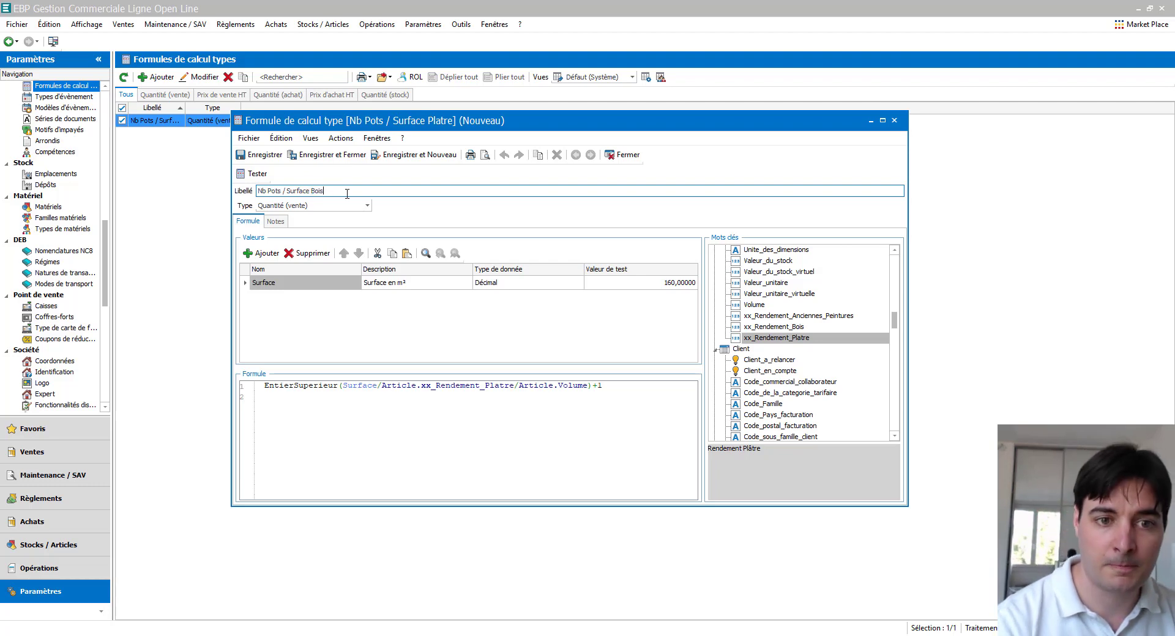
Replace the plaster yield in the Bois formula with the article keyword xx_Rendement_Bois and save the formula
{"action": "left_click", "coordinate": [445, 387]}
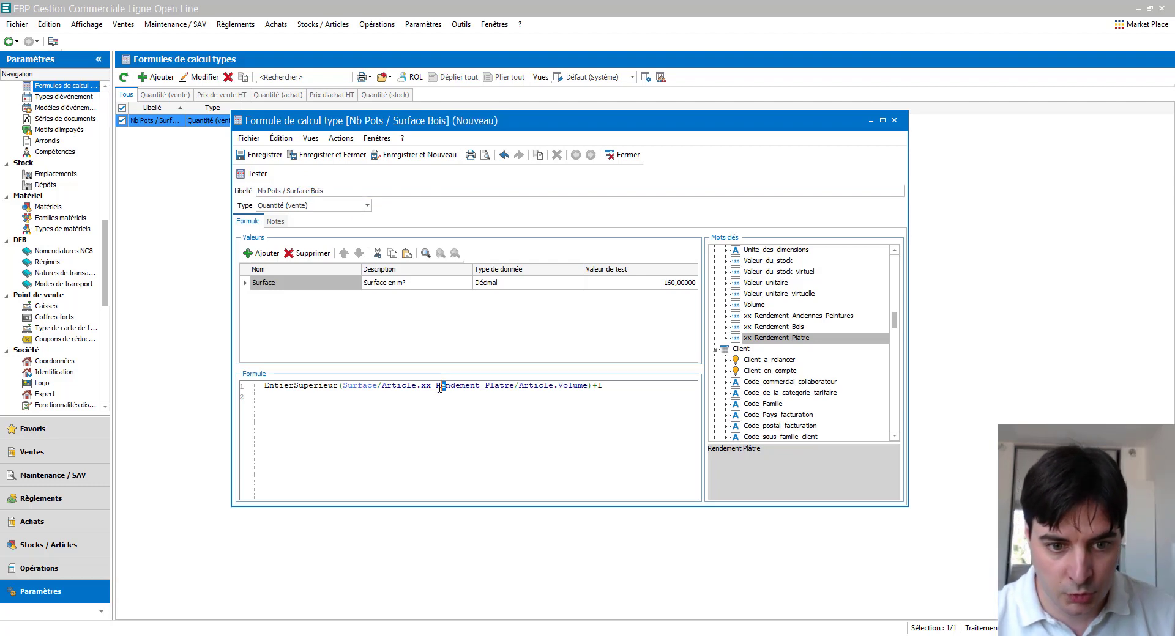
{"action": "left_click_drag", "start_coordinate": [381, 386], "coordinate": [514, 385]}
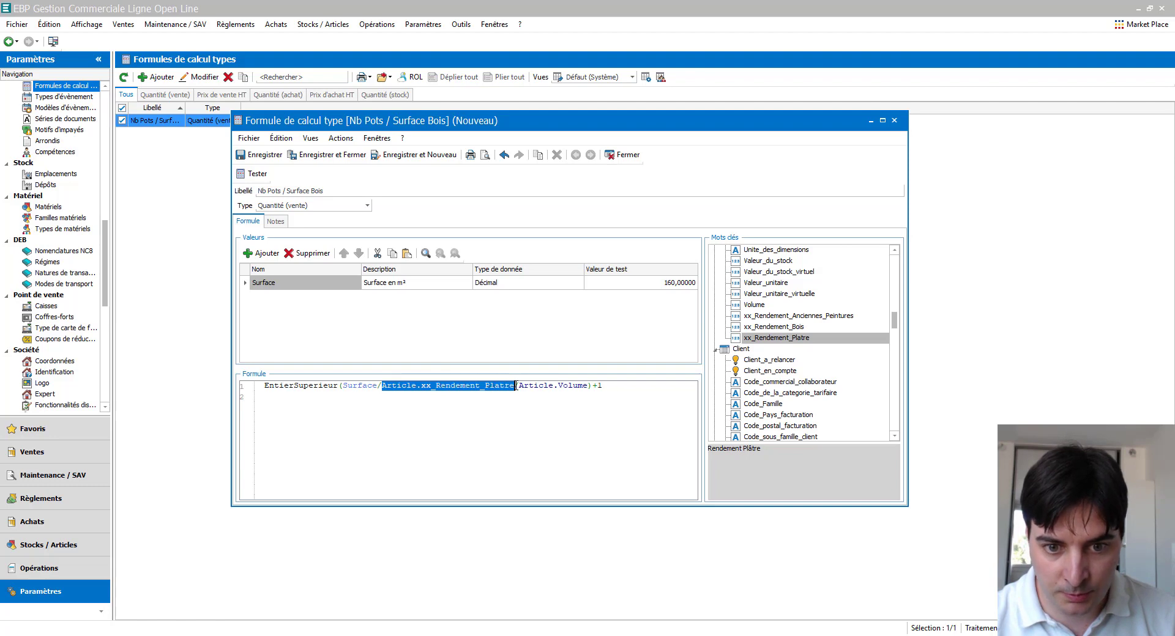
{"action": "left_click", "coordinate": [802, 327]}
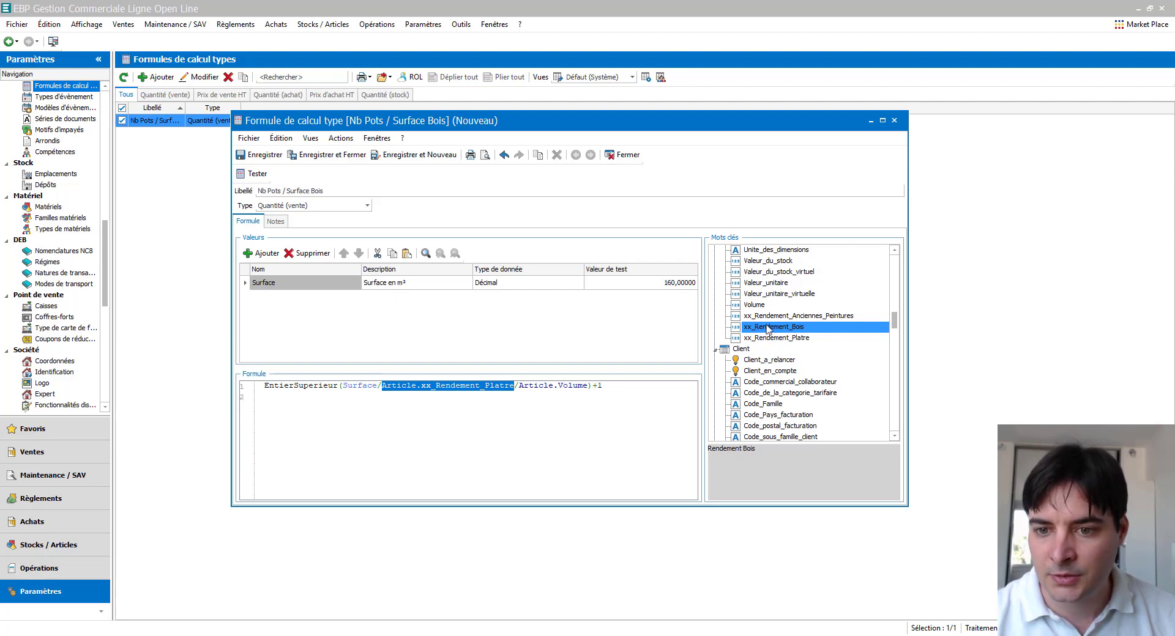
{"action": "double_click", "coordinate": [779, 328]}
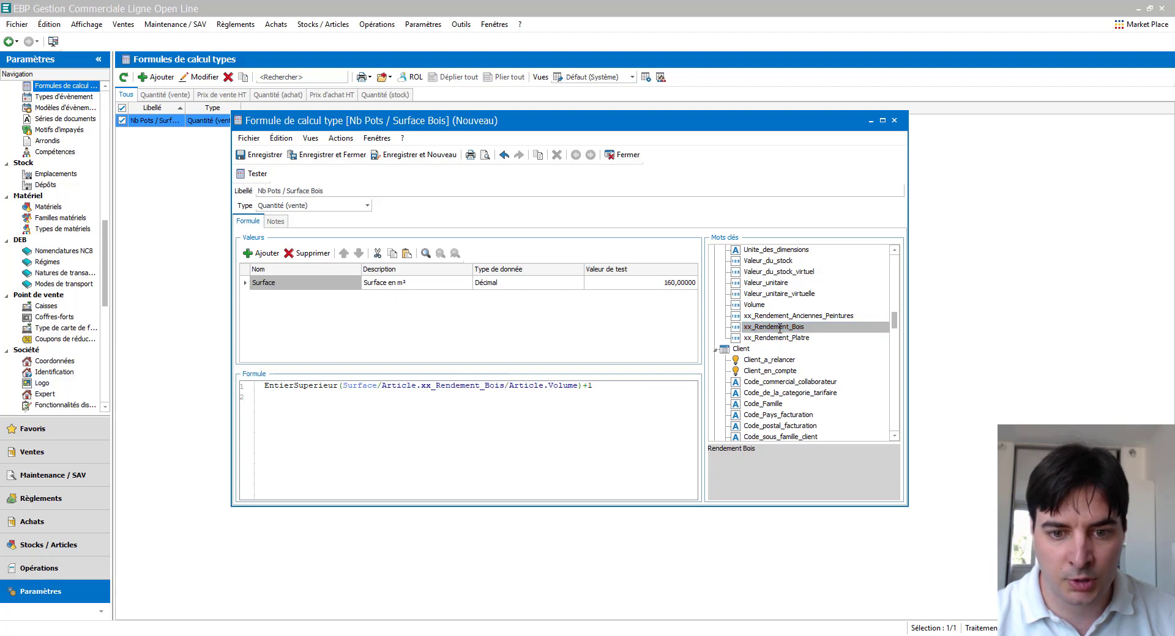
{"action": "left_click", "coordinate": [559, 333]}
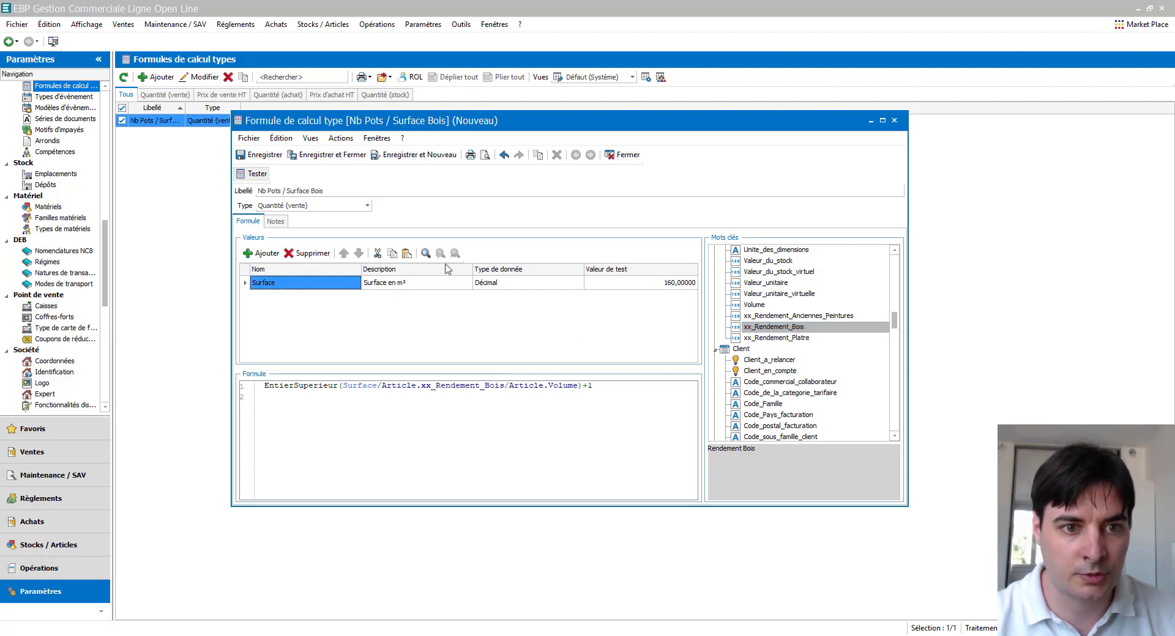
{"action": "left_click", "coordinate": [259, 155]}
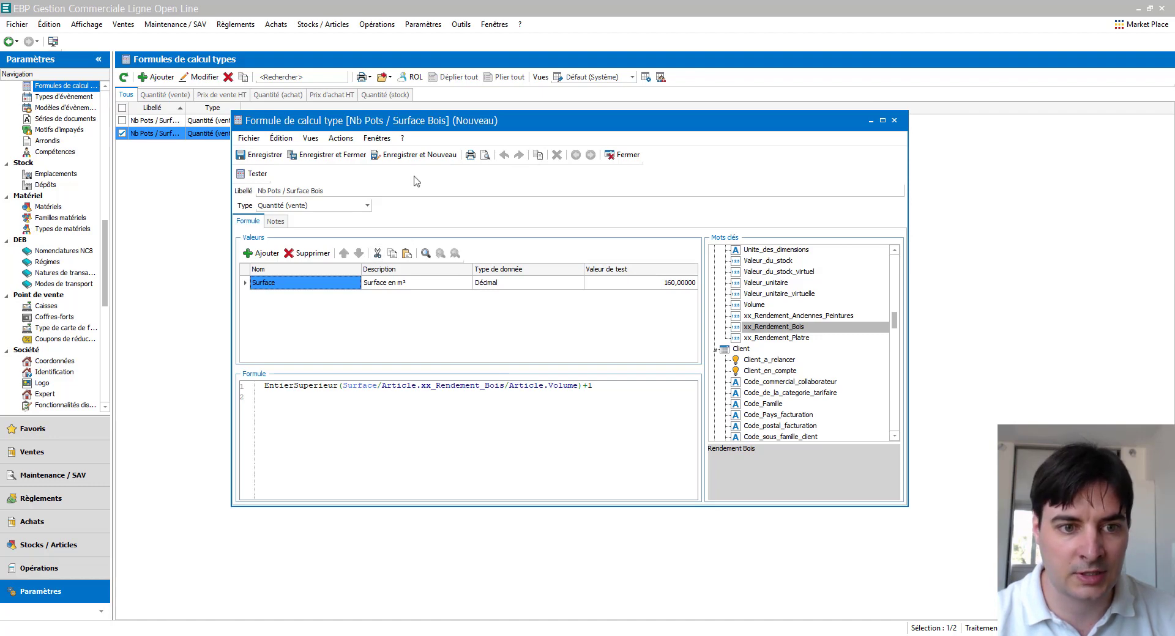
Duplicate the Bois formula and change the copy's label to Nb Pots / Surface Anc Peintures
{"action": "left_click", "coordinate": [319, 193]}
{"action": "left_click", "coordinate": [325, 191]}
{"action": "key", "text": "BackSpace"}
{"action": "key", "text": "BackSpace"}
{"action": "key", "text": "BackSpace"}
{"action": "key", "text": "BackSpace"}
{"action": "type", "text": "Anc Peint"}
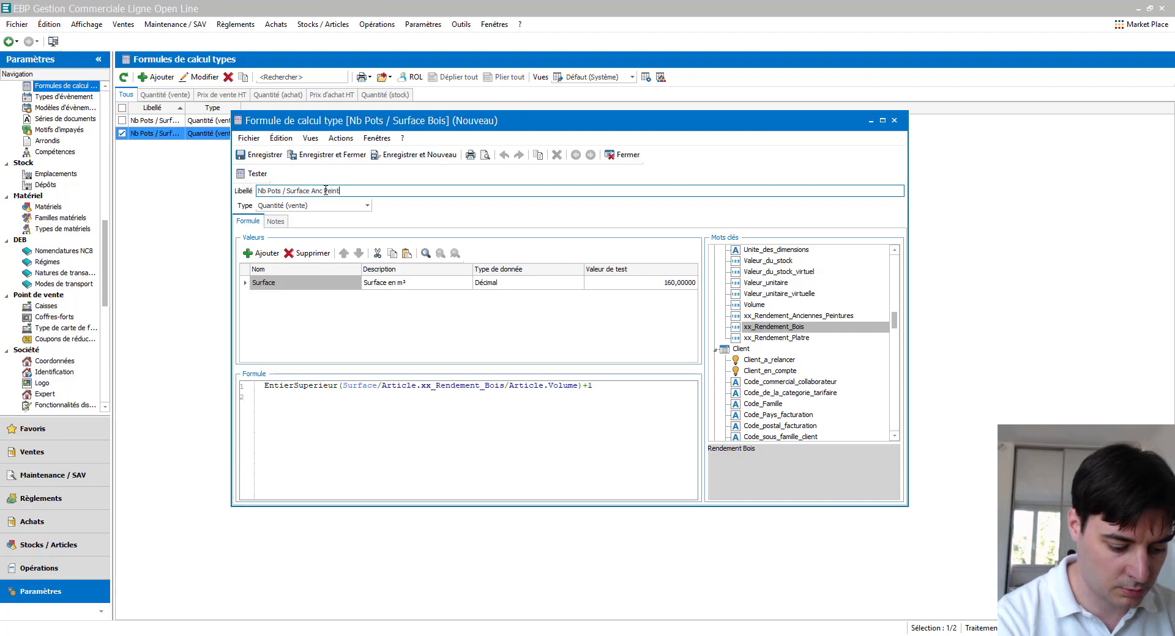
{"action": "type", "text": "ures"}
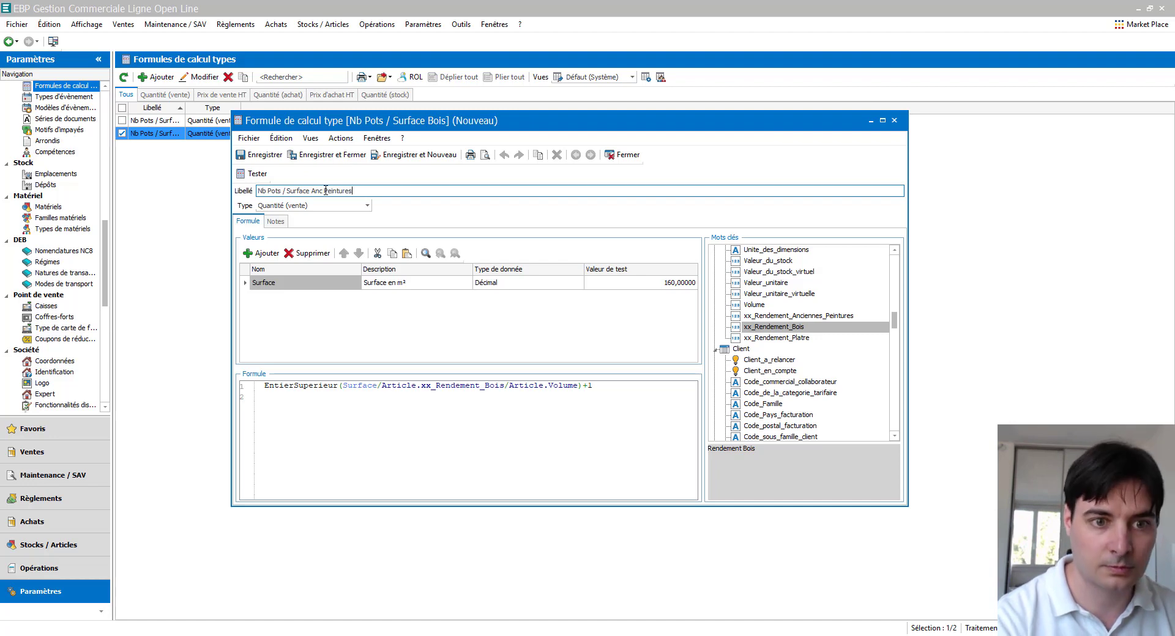
Replace the wood yield in the Anc Peintures formula with the article keyword xx_Rendement_Anciennes_Peintures and save the formula
{"action": "left_click", "coordinate": [802, 316]}
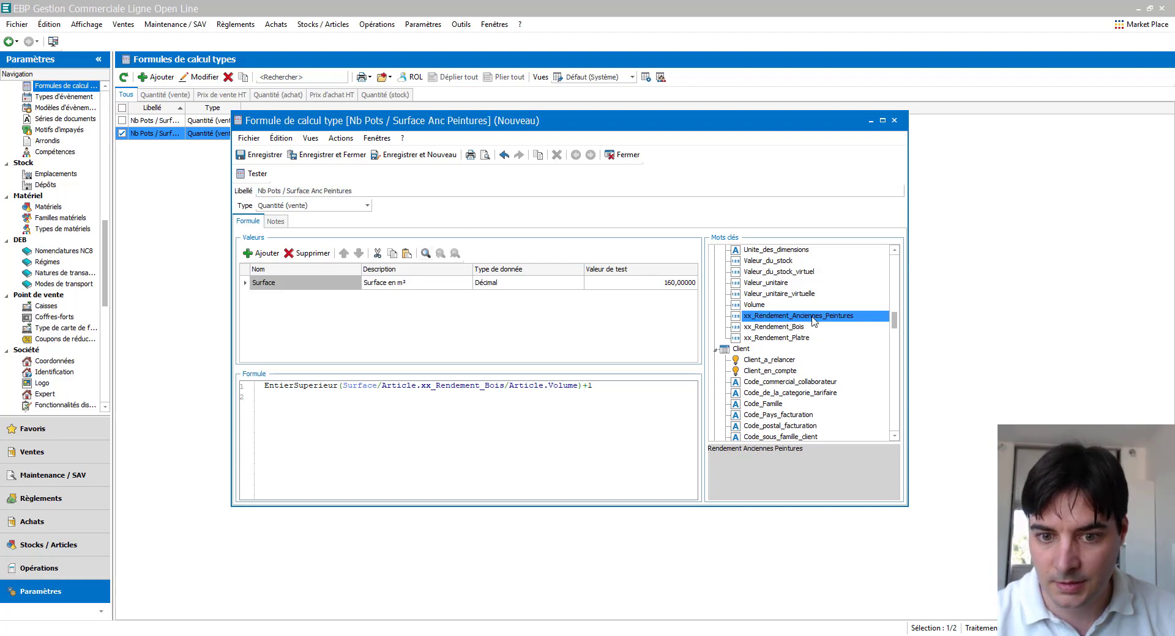
{"action": "left_click", "coordinate": [496, 385]}
{"action": "left_click_drag", "start_coordinate": [382, 386], "coordinate": [504, 387]}
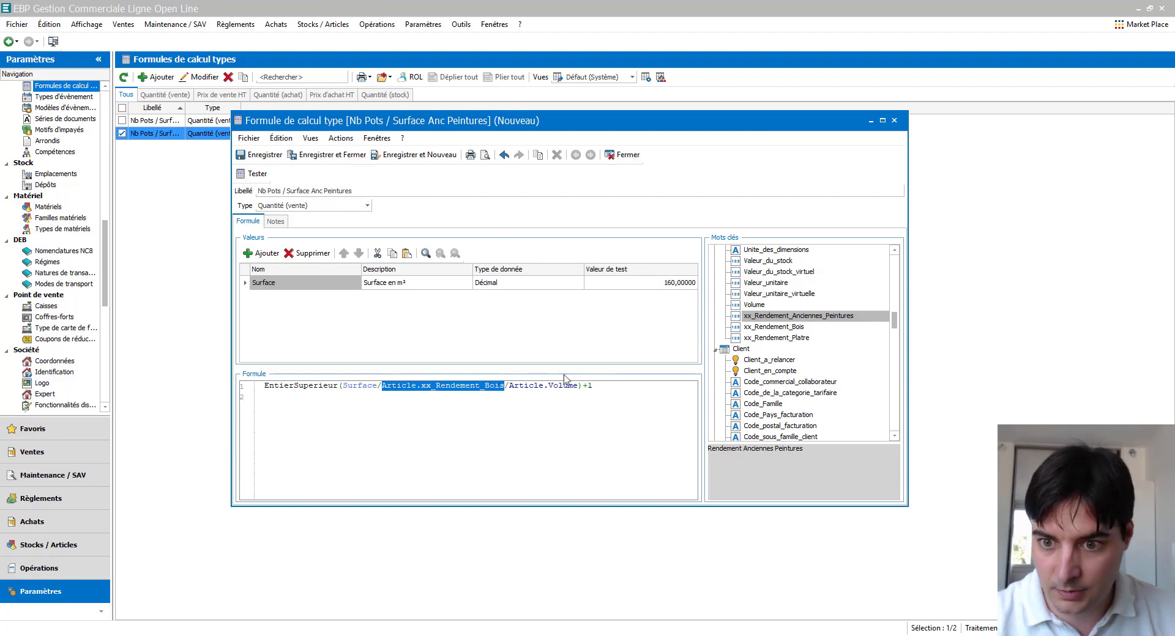
{"action": "double_click", "coordinate": [838, 319]}
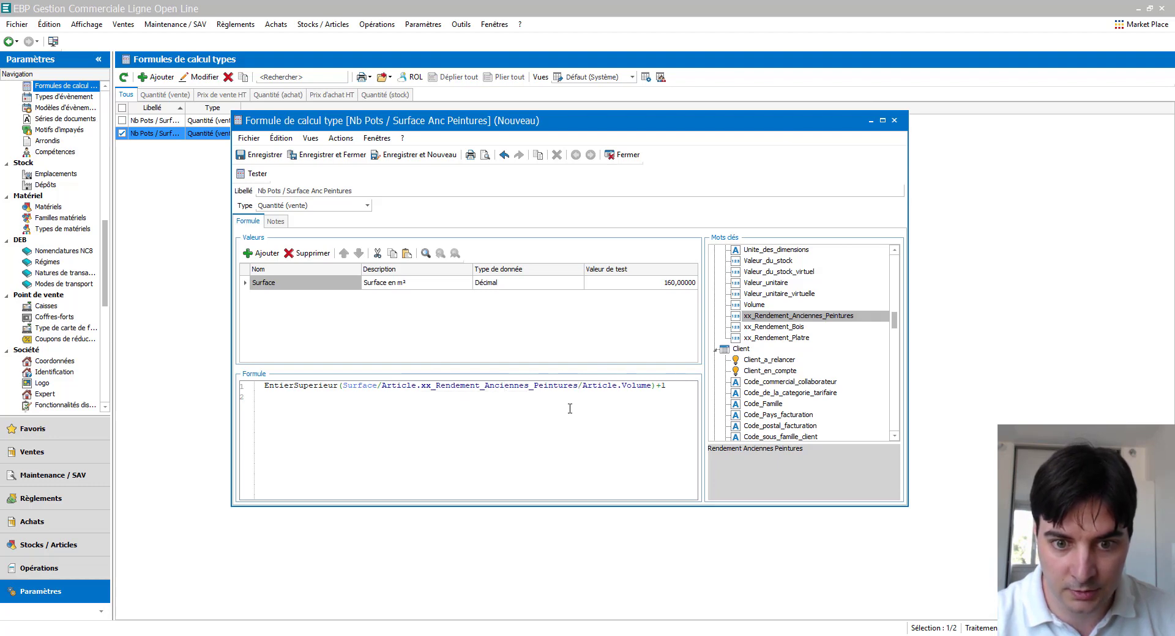
{"action": "left_click", "coordinate": [264, 155]}
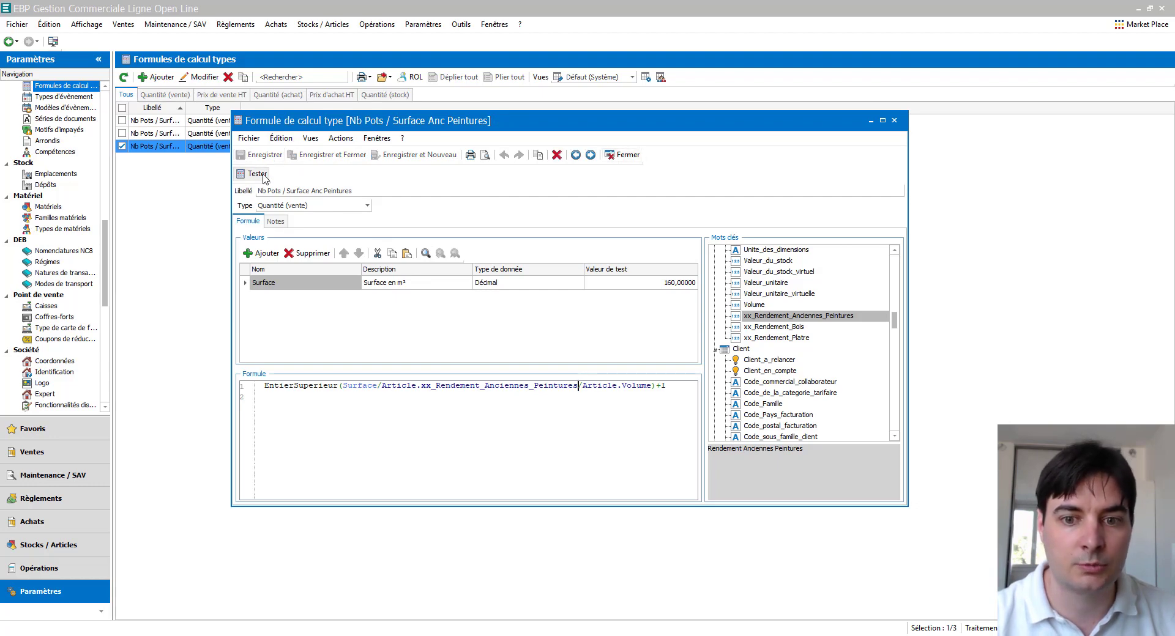
Test the Anc Peintures formula and close its window
{"action": "left_click", "coordinate": [264, 176]}
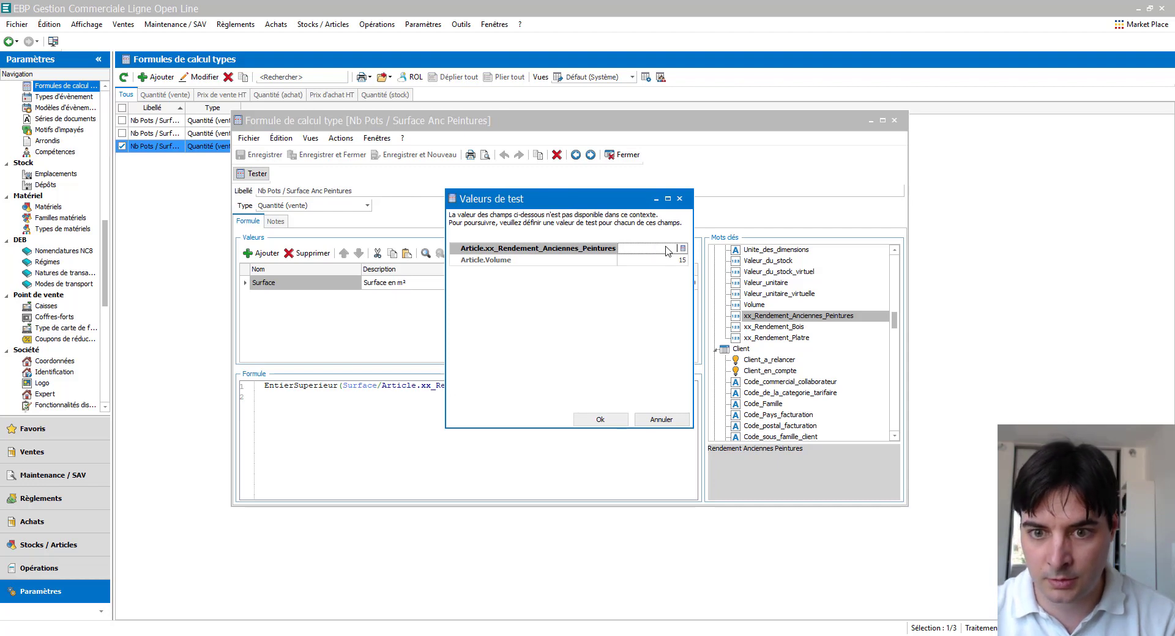
{"action": "left_click", "coordinate": [600, 419]}
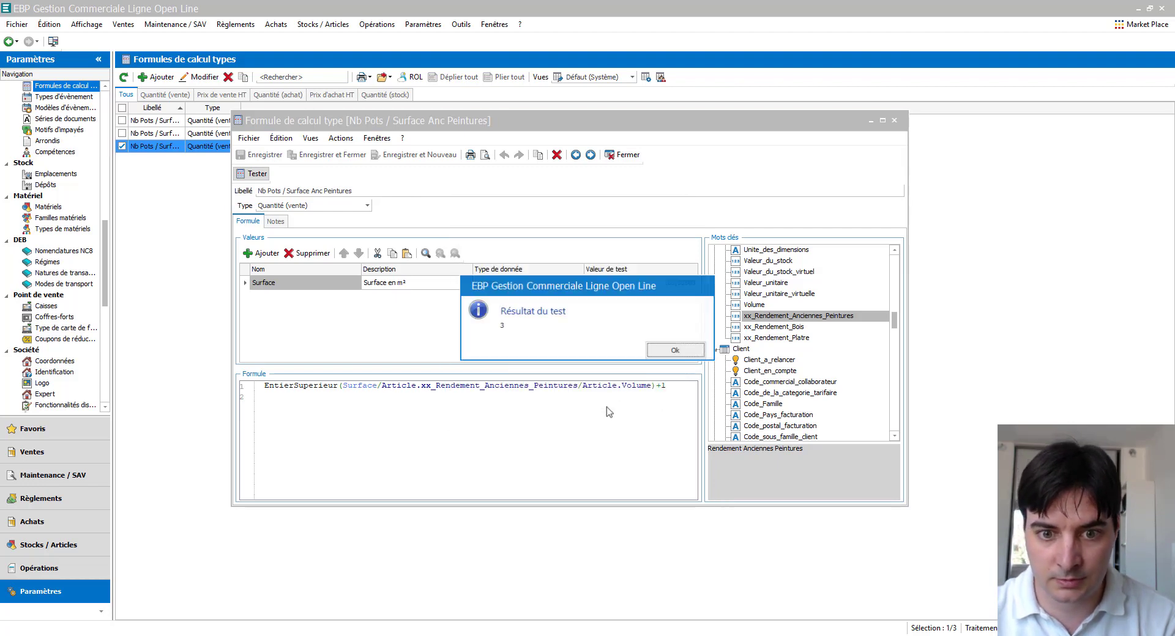
{"action": "left_click", "coordinate": [656, 348]}
{"action": "left_click", "coordinate": [556, 155]}
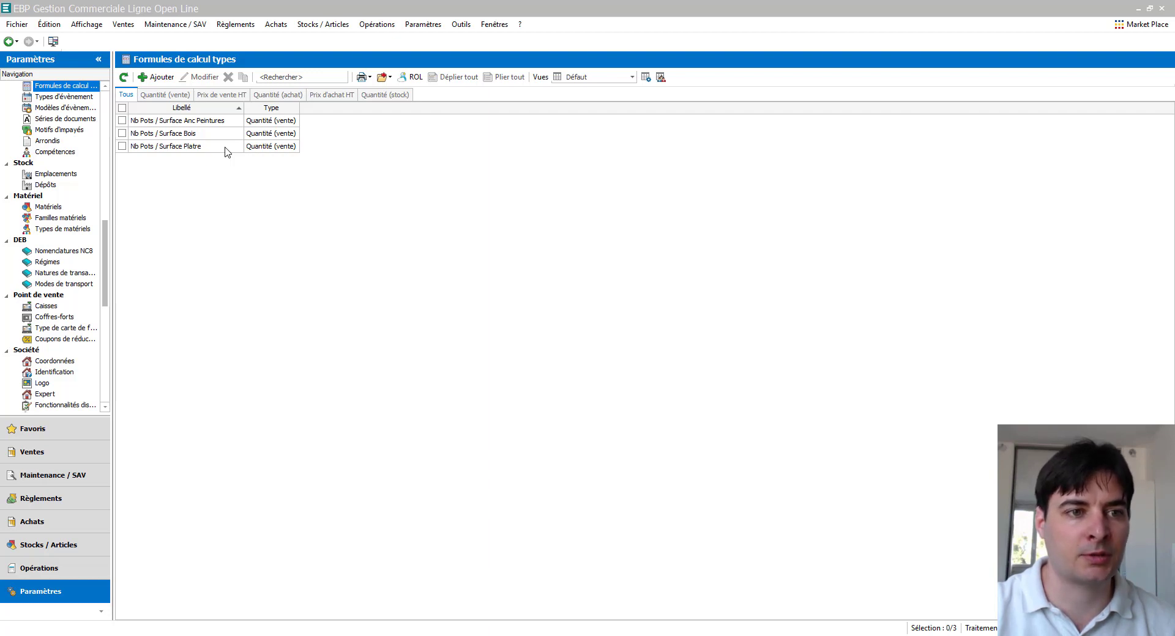
Open the existing sales quote, add a new line for article AR00002 and open that line's quantity formula
{"action": "left_click", "coordinate": [70, 452]}
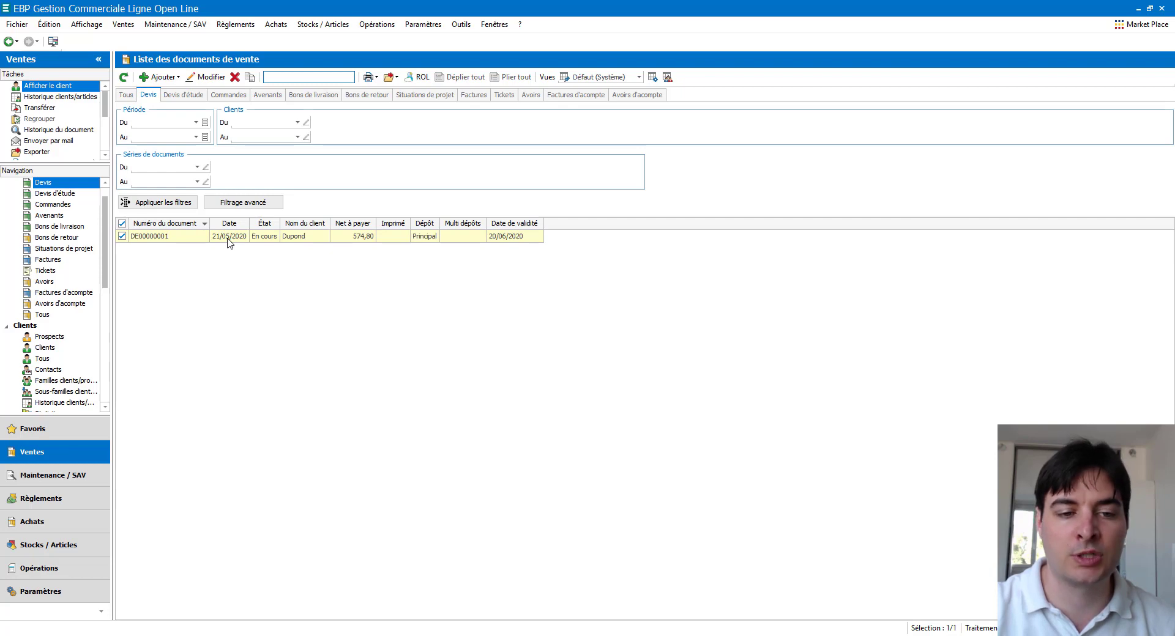
{"action": "double_click", "coordinate": [222, 238]}
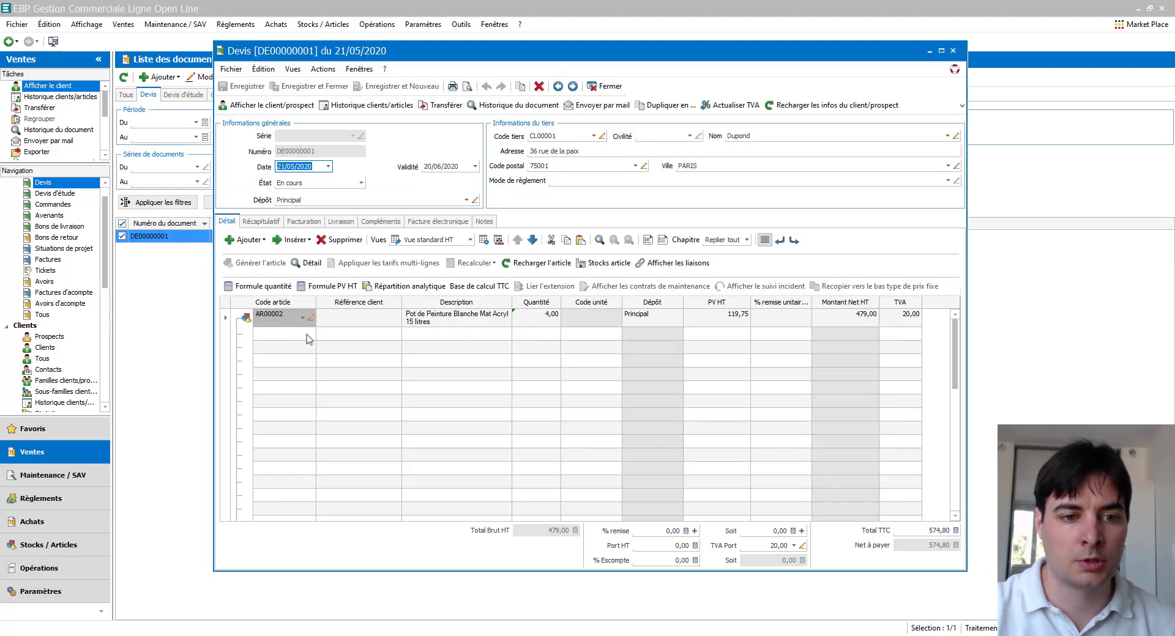
{"action": "left_click", "coordinate": [296, 341]}
{"action": "left_click", "coordinate": [302, 334]}
{"action": "left_click", "coordinate": [292, 375]}
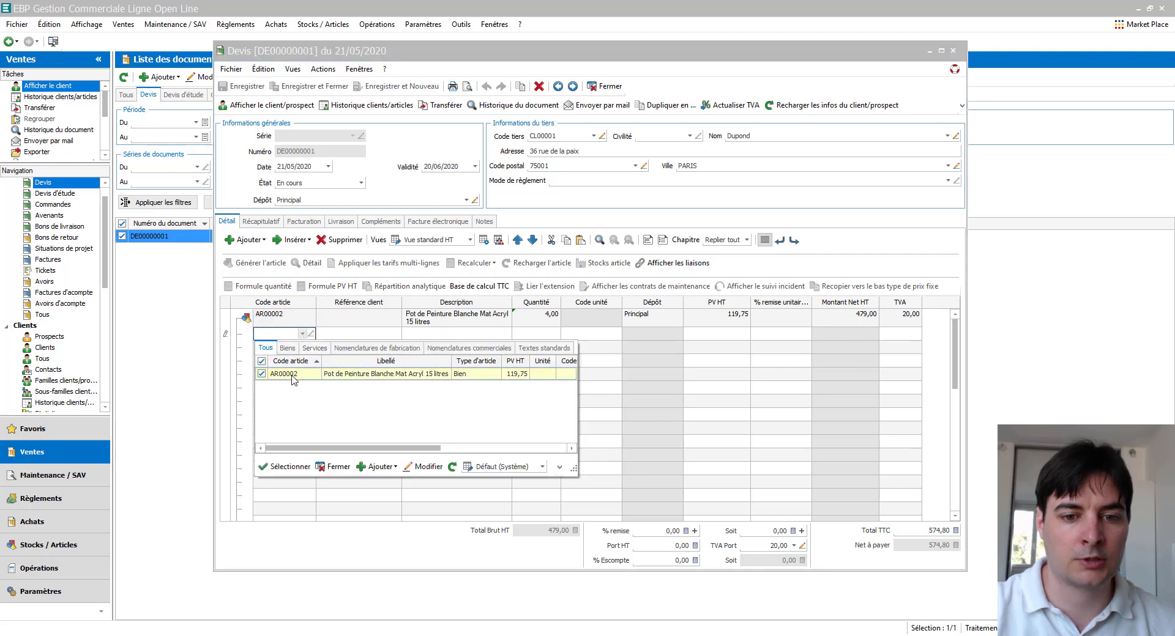
{"action": "left_click", "coordinate": [541, 340]}
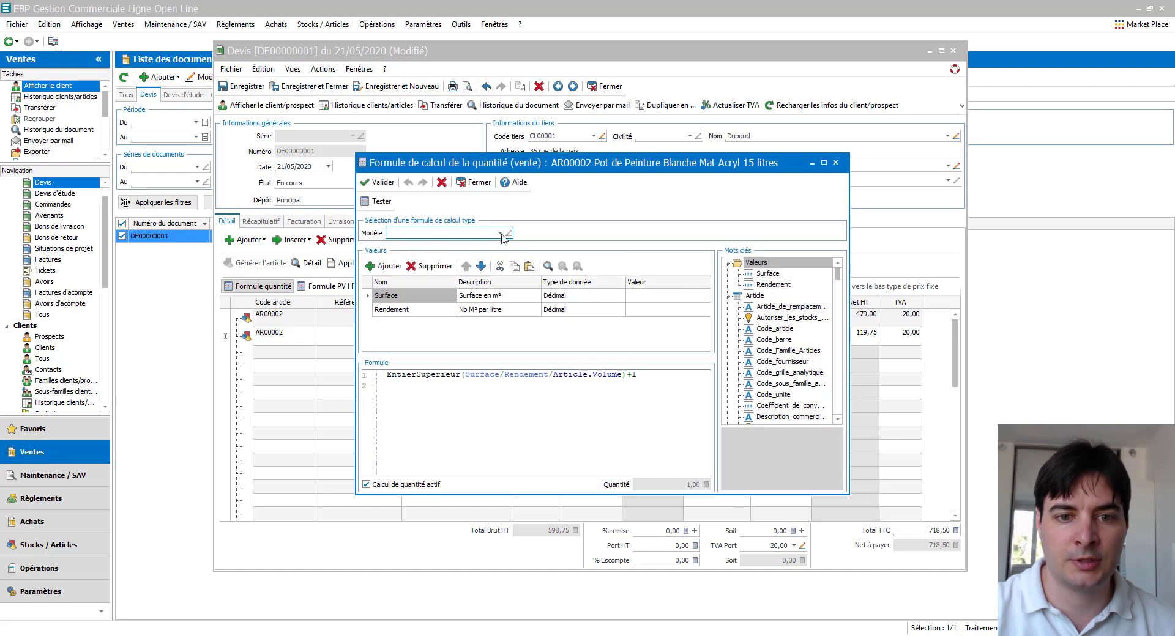
Apply the Nb Pots / Surface Anc Peintures model to the line's quantity, set Surface to 150 and test the formula
{"action": "left_click", "coordinate": [500, 234]}
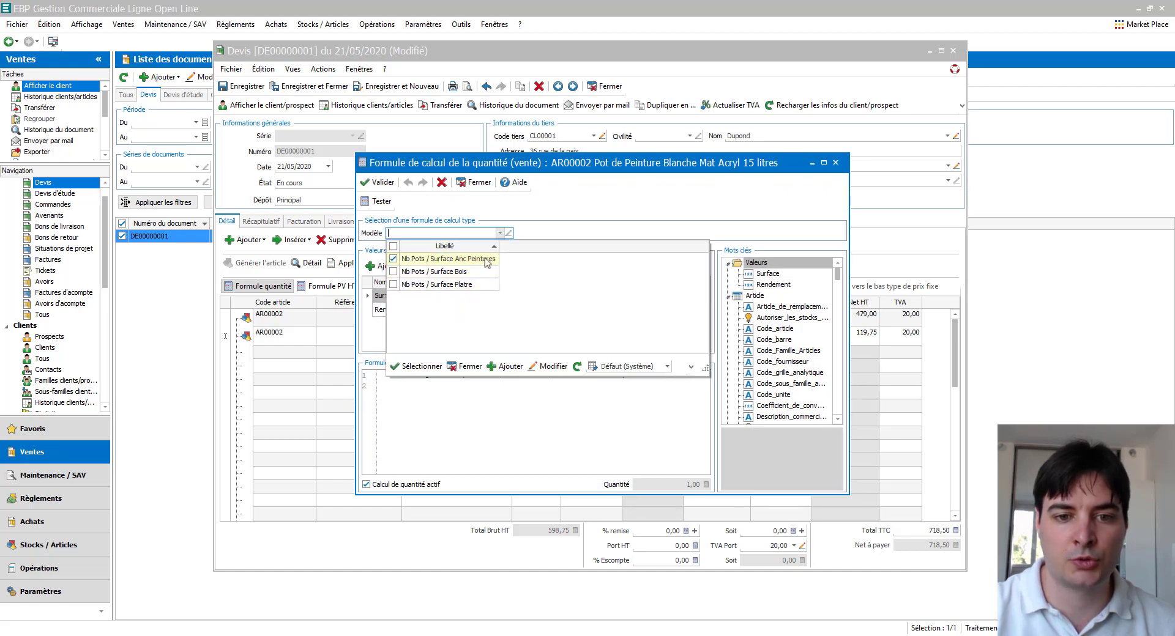
{"action": "left_click", "coordinate": [483, 260]}
{"action": "left_click", "coordinate": [657, 297]}
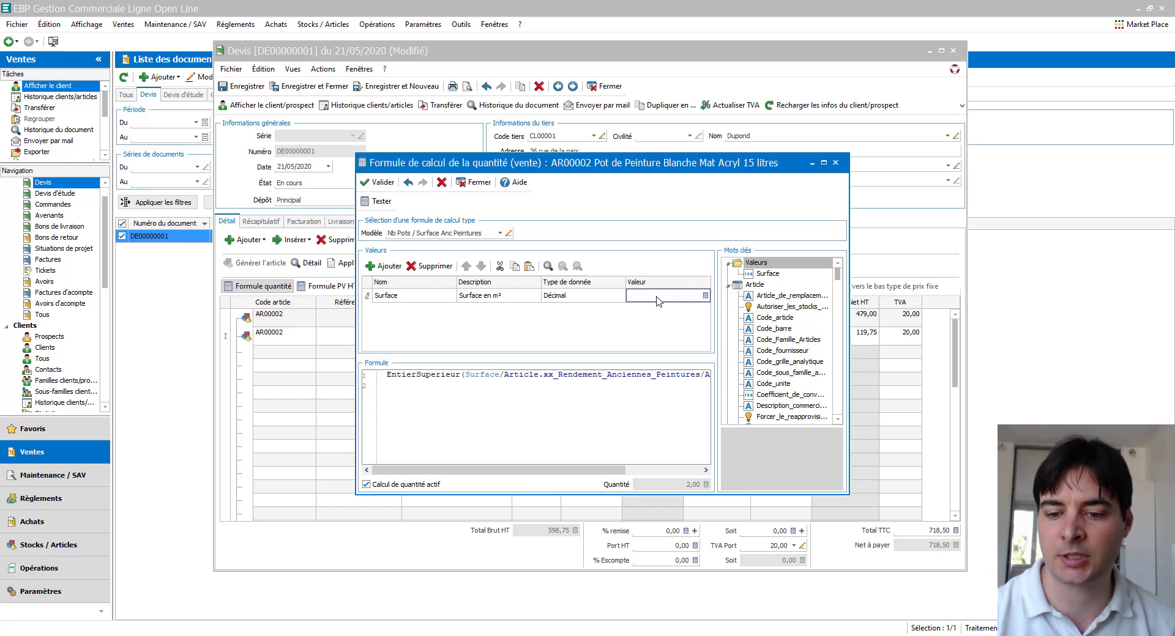
{"action": "type", "text": "150"}
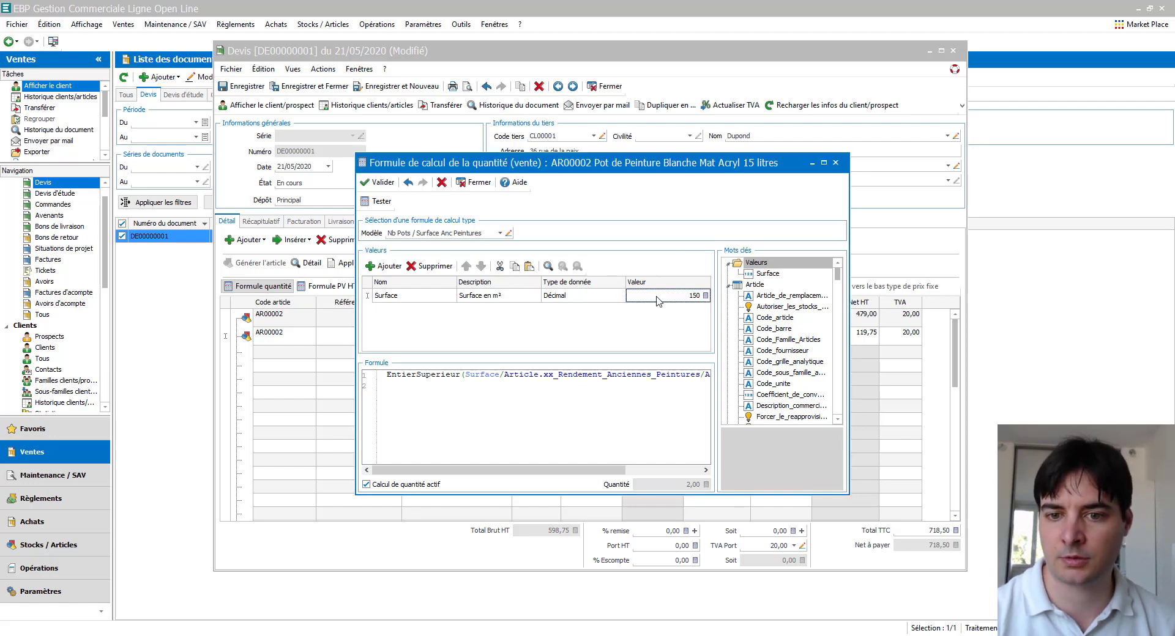
{"action": "key", "text": "Return"}
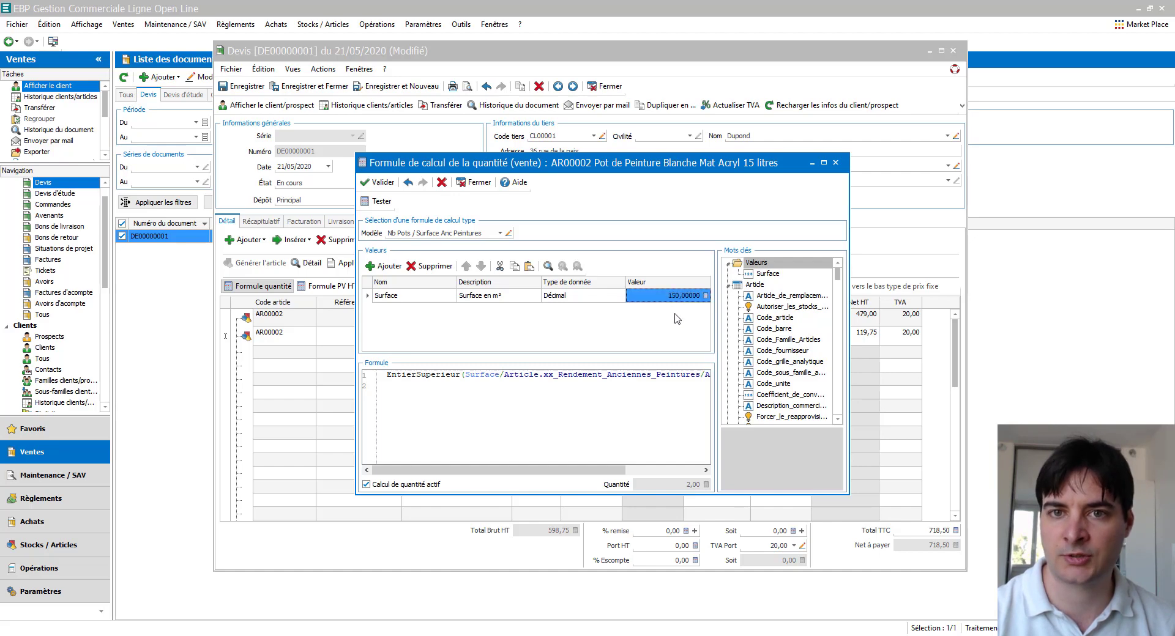
{"action": "left_click", "coordinate": [380, 203]}
{"action": "left_click", "coordinate": [689, 352]}
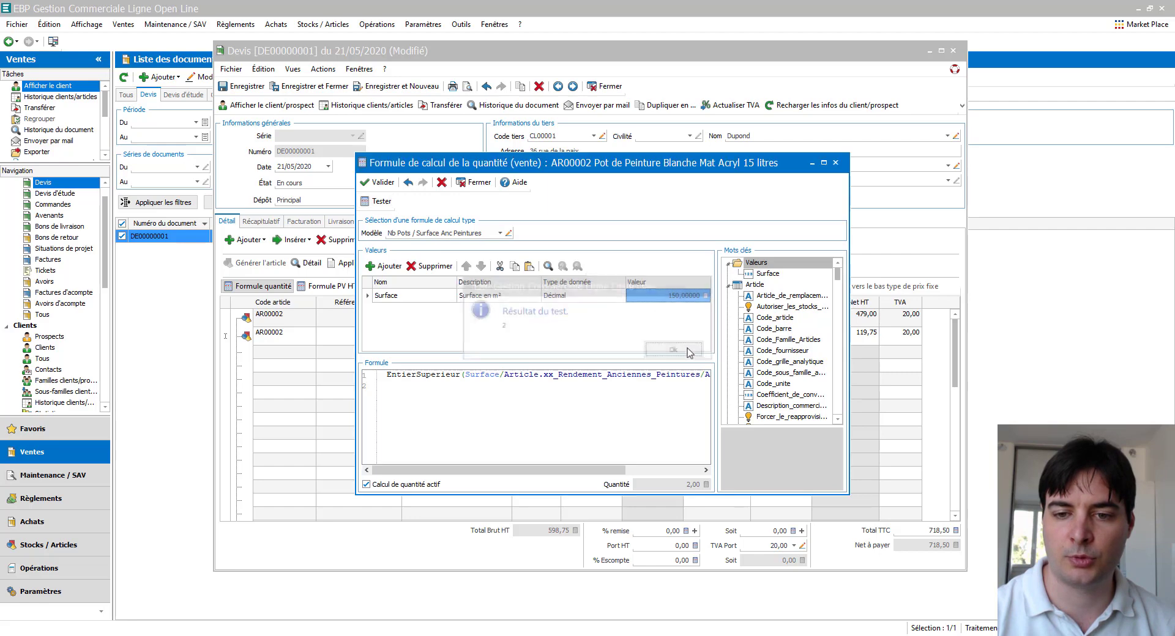
Set Surface to 151 and test the Anc Peintures formula again
{"action": "left_click", "coordinate": [681, 300]}
{"action": "type", "text": "151"}
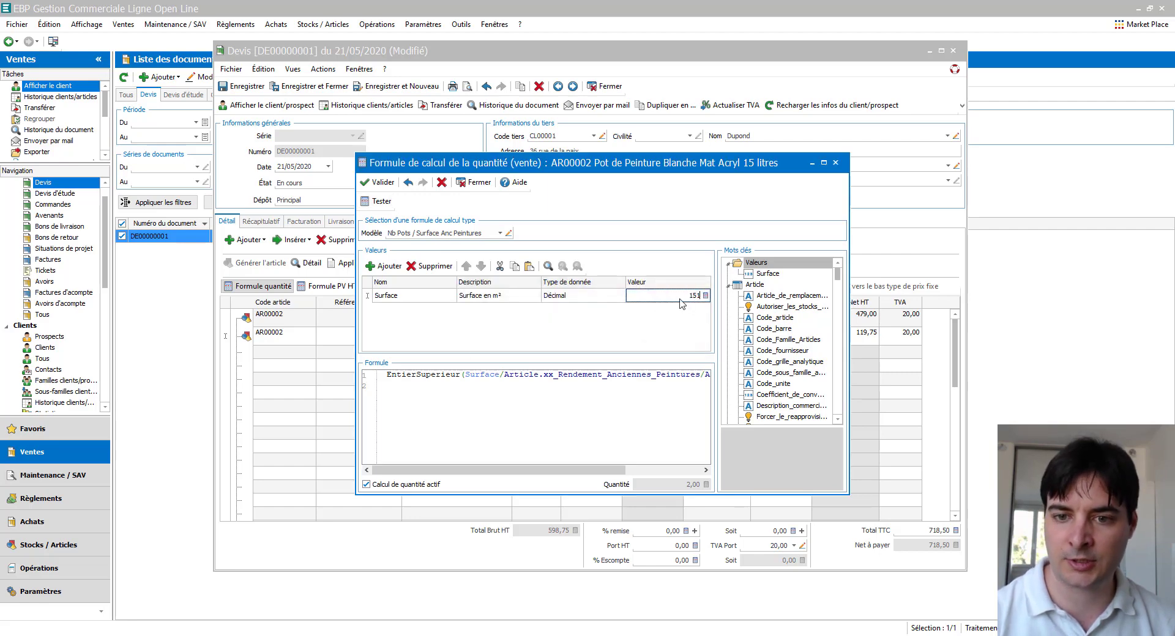
{"action": "key", "text": "Return"}
{"action": "left_click", "coordinate": [379, 204]}
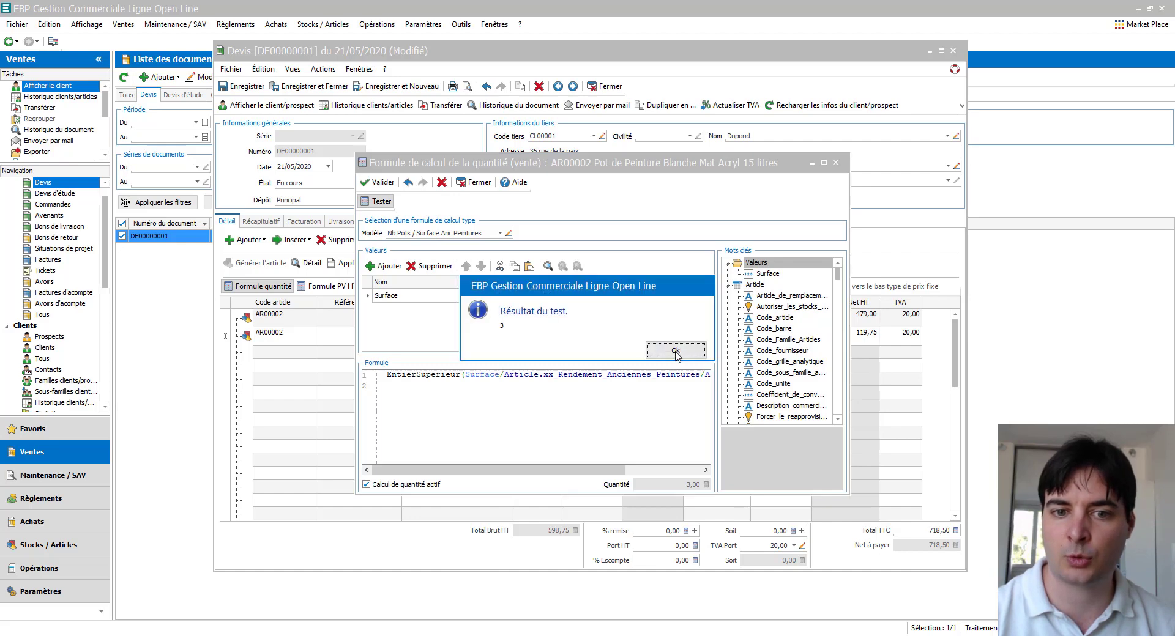
{"action": "left_click", "coordinate": [676, 352]}
Switch the line's formula to the Nb Pots / Surface Bois model with Surface set to 150, test it and validate
{"action": "left_click", "coordinate": [500, 234]}
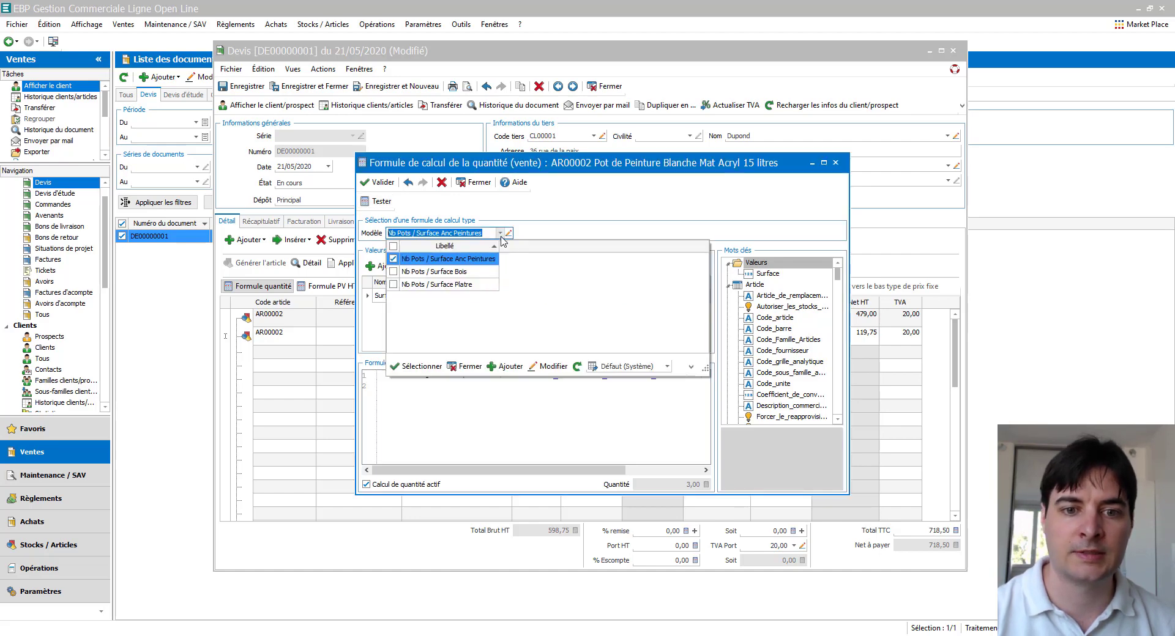
{"action": "left_click", "coordinate": [477, 273]}
{"action": "left_click", "coordinate": [667, 295]}
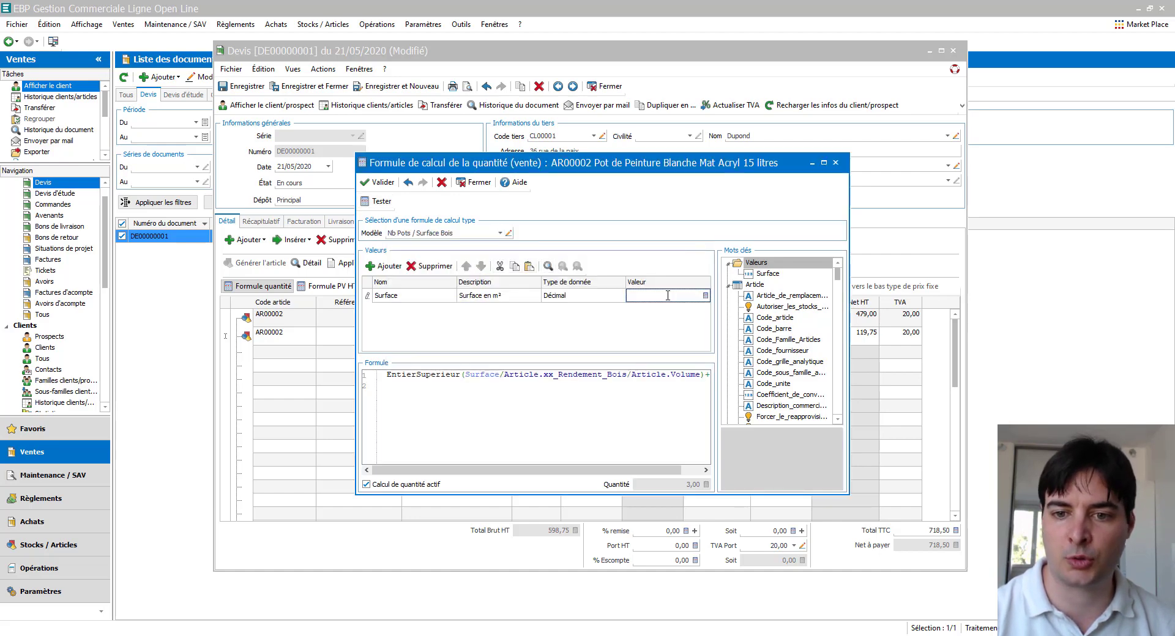
{"action": "type", "text": "150"}
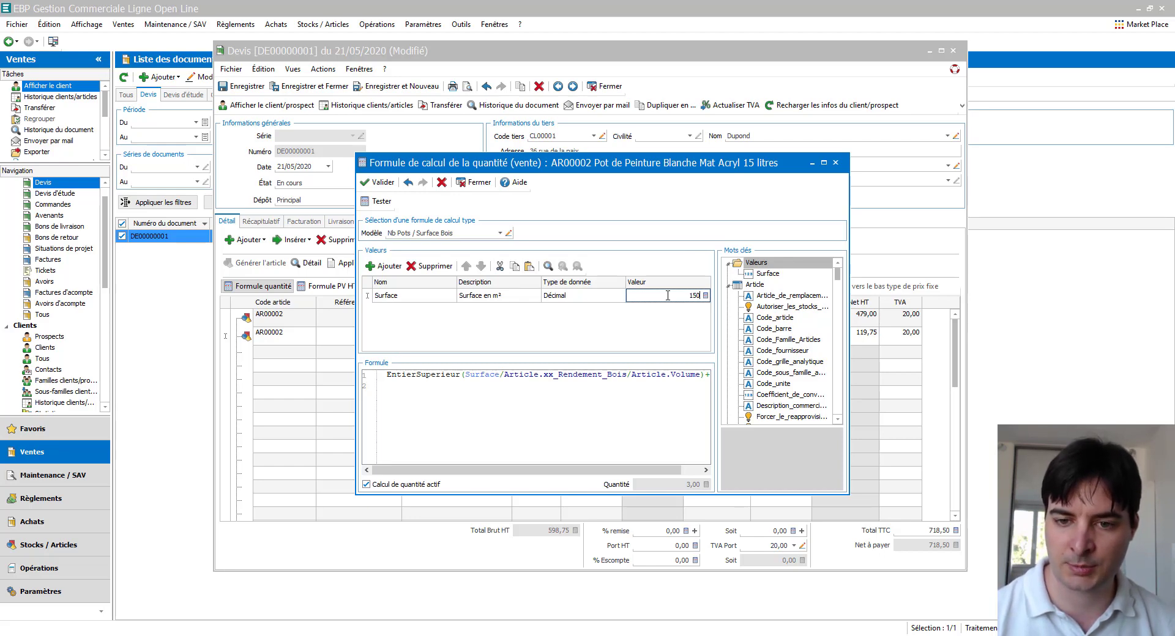
{"action": "left_click", "coordinate": [645, 325]}
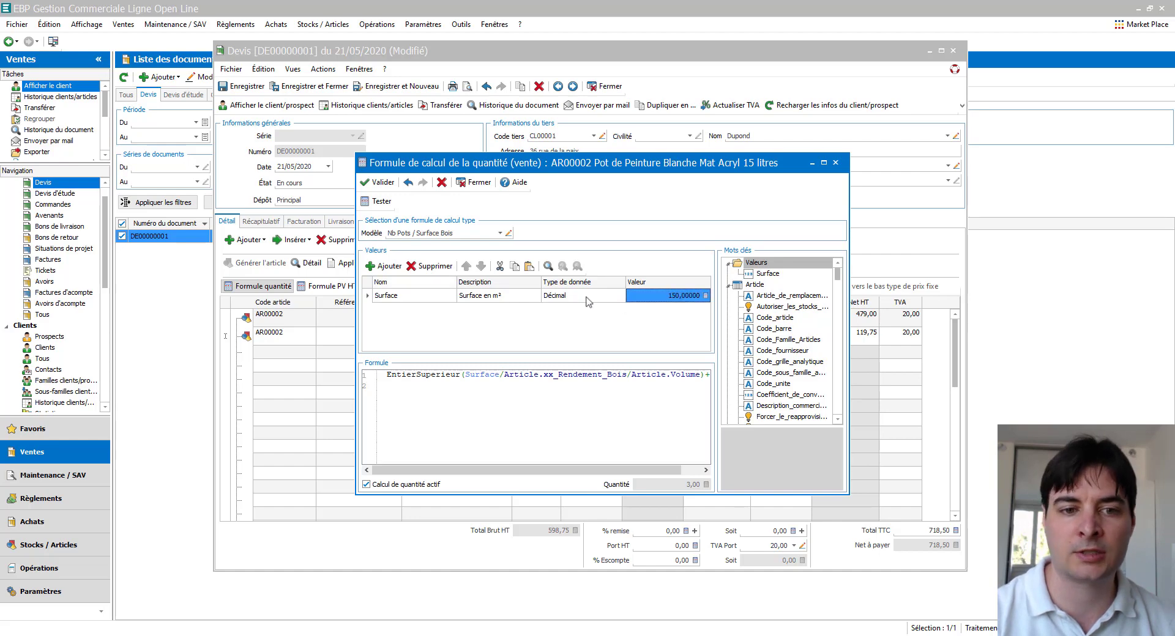
{"action": "left_click", "coordinate": [380, 201]}
{"action": "left_click", "coordinate": [675, 351]}
{"action": "left_click", "coordinate": [684, 296]}
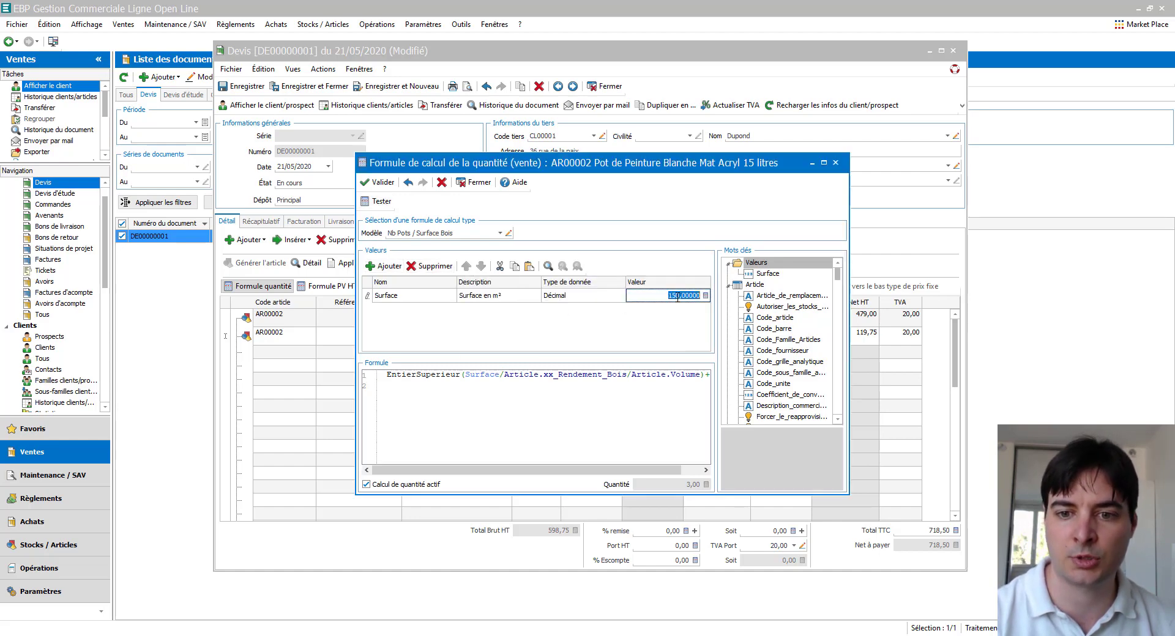
{"action": "type", "text": "1"}
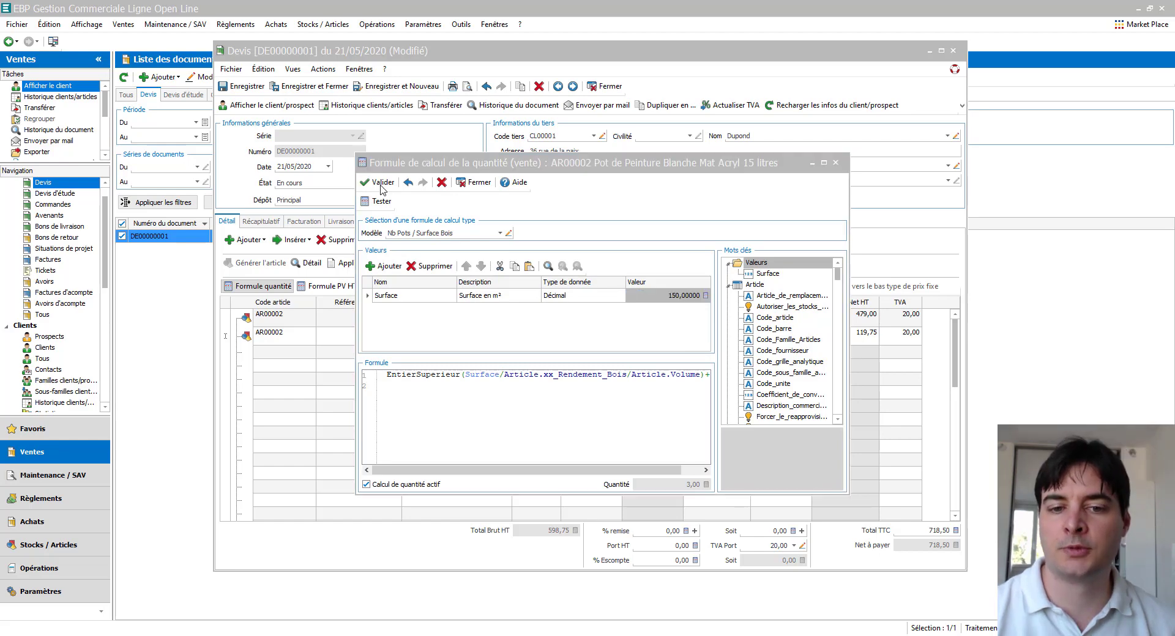
{"action": "left_click", "coordinate": [381, 183]}
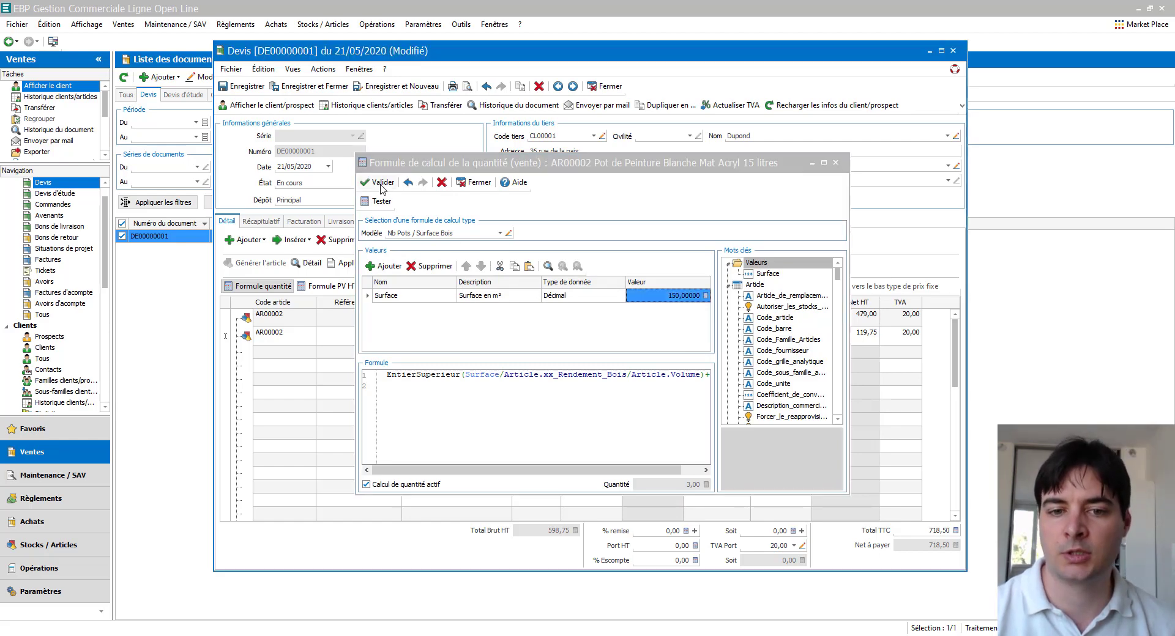